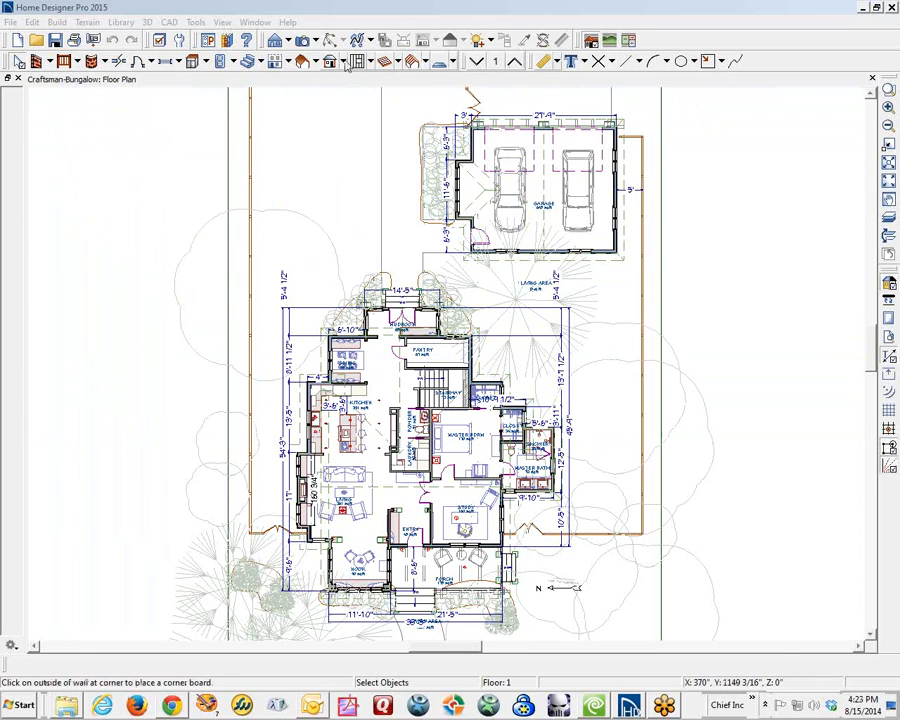
Step: Examine the house and lot in a Perspective Full Overview, suppressing the missing-graphic message for this session, and close that view
left_click(316, 41)
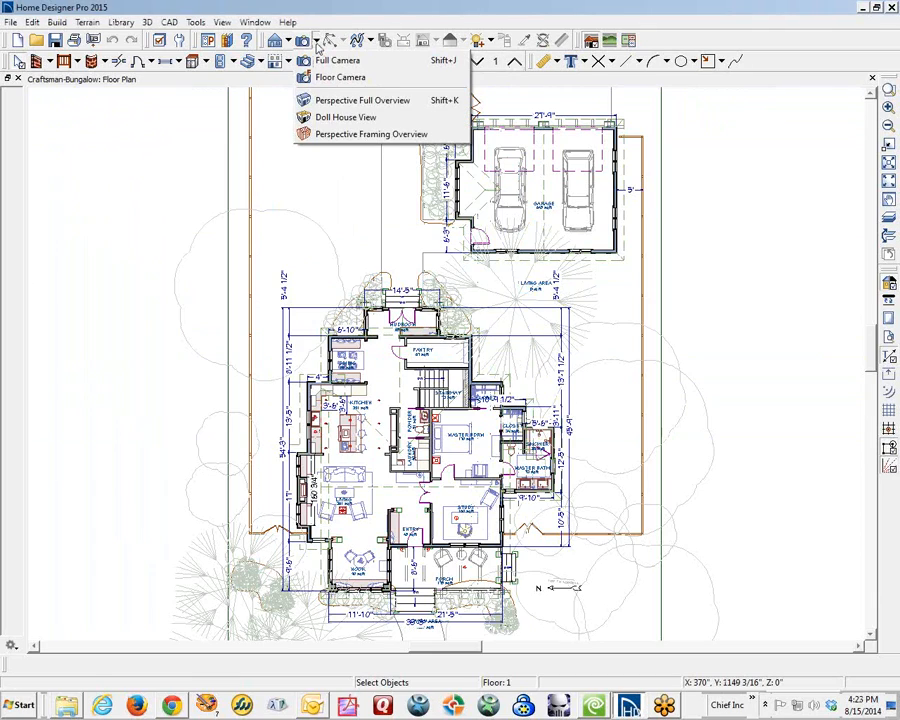
left_click(321, 102)
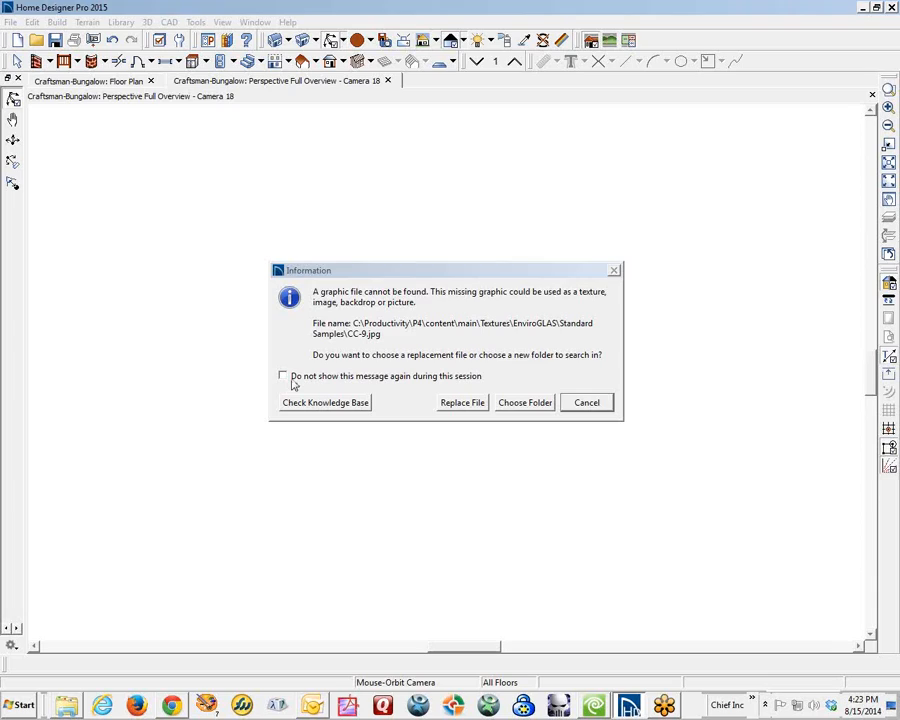
left_click(283, 376)
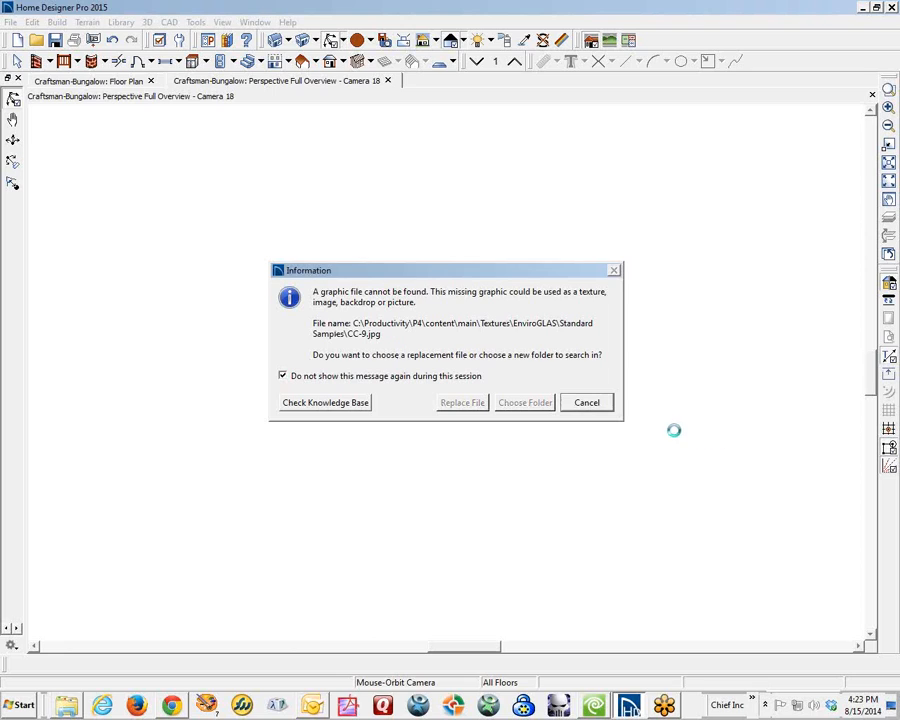
left_click_drag(476, 420, 659, 399)
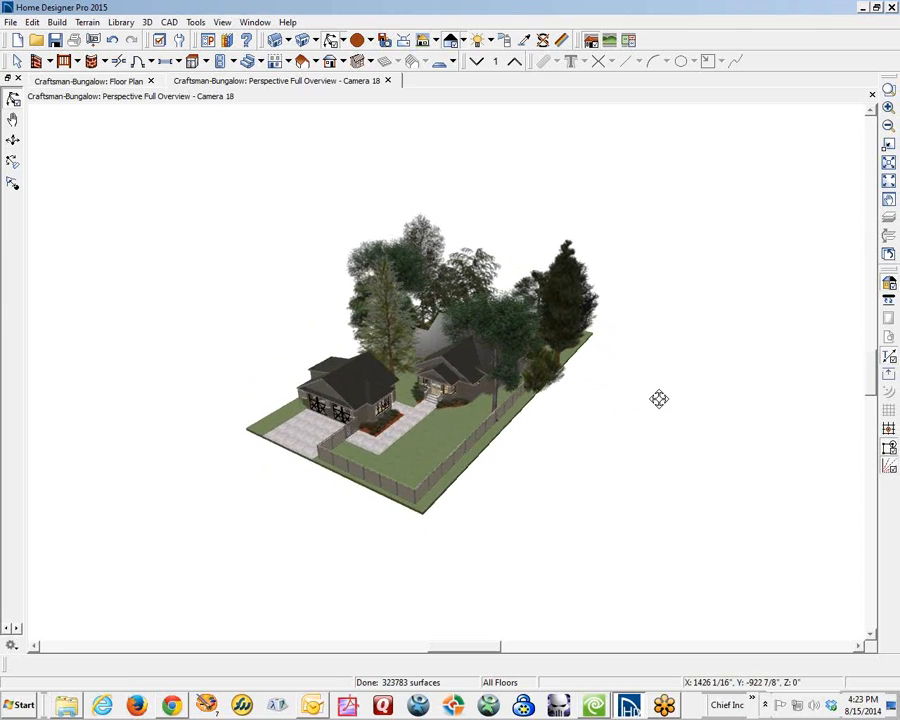
scroll(490, 372, "up", 6)
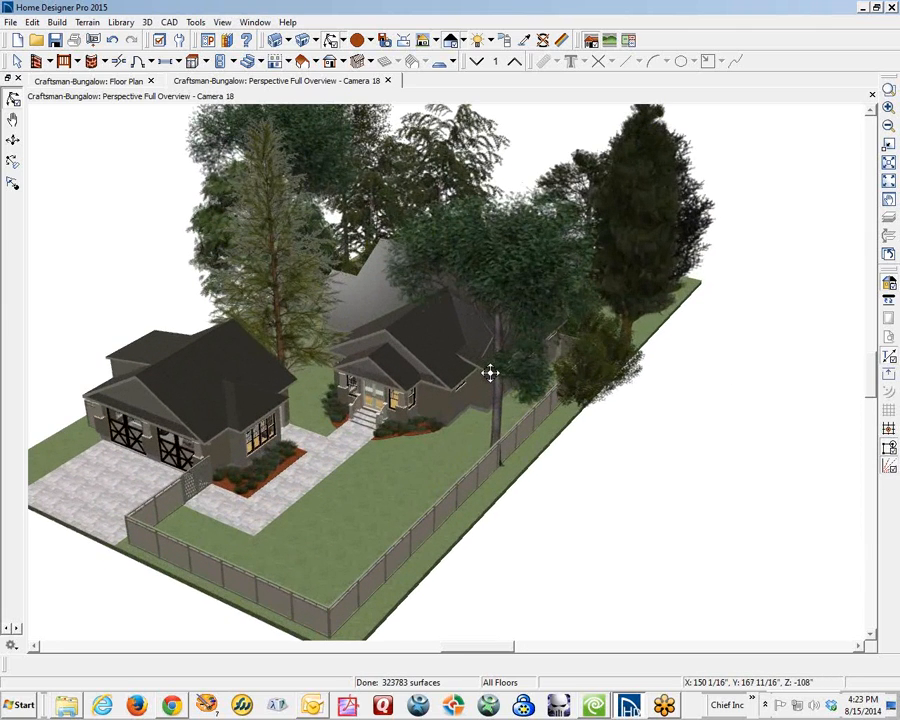
left_click_drag(456, 370, 396, 346)
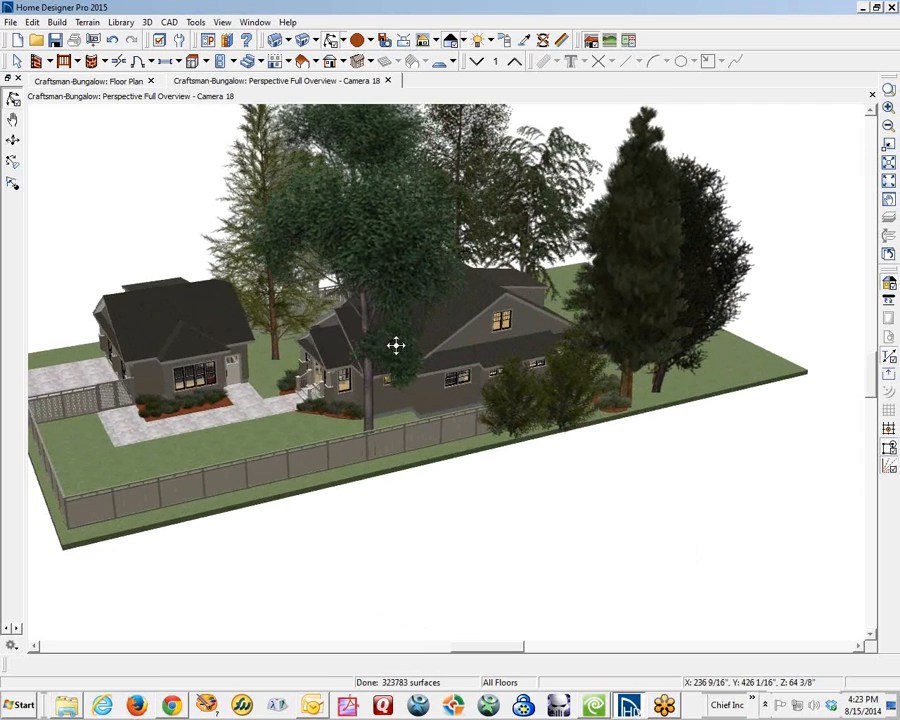
left_click(872, 97)
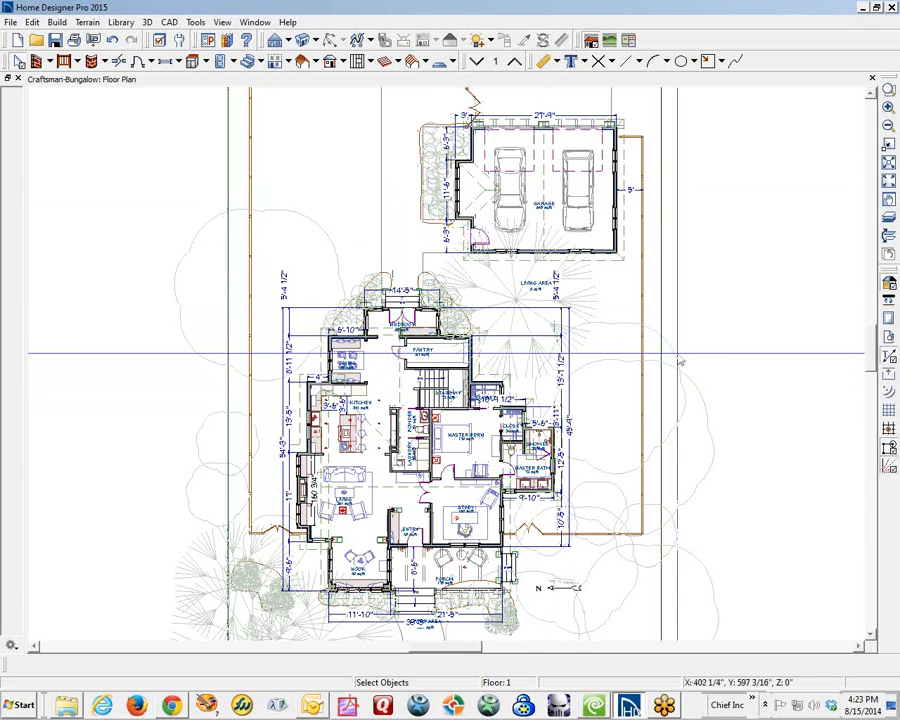
Step: Fit the whole site plan in view and create a new blank layout
left_click(888, 197)
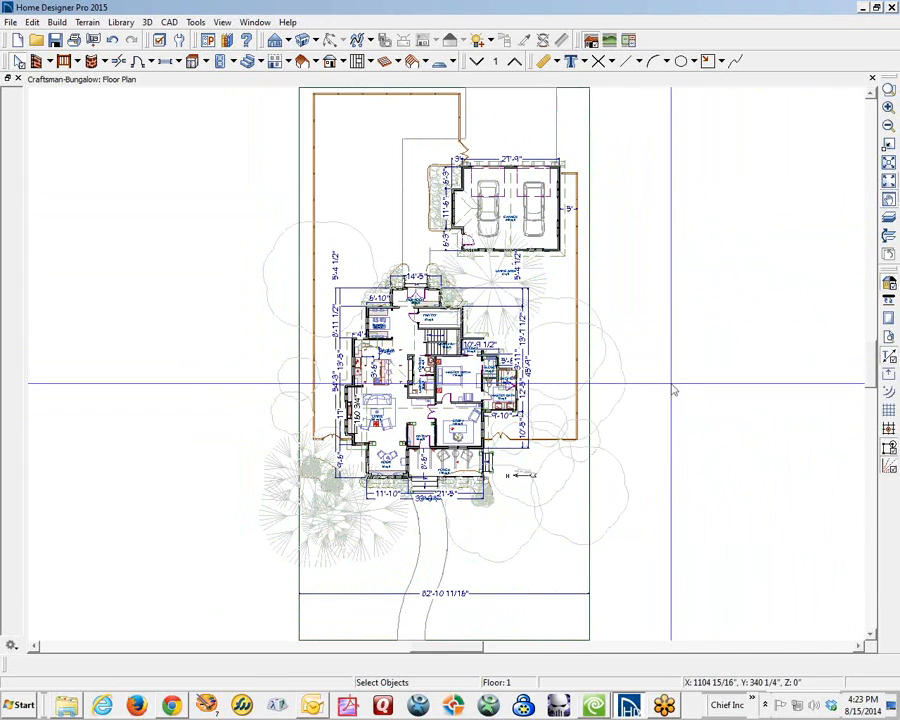
left_click(11, 22)
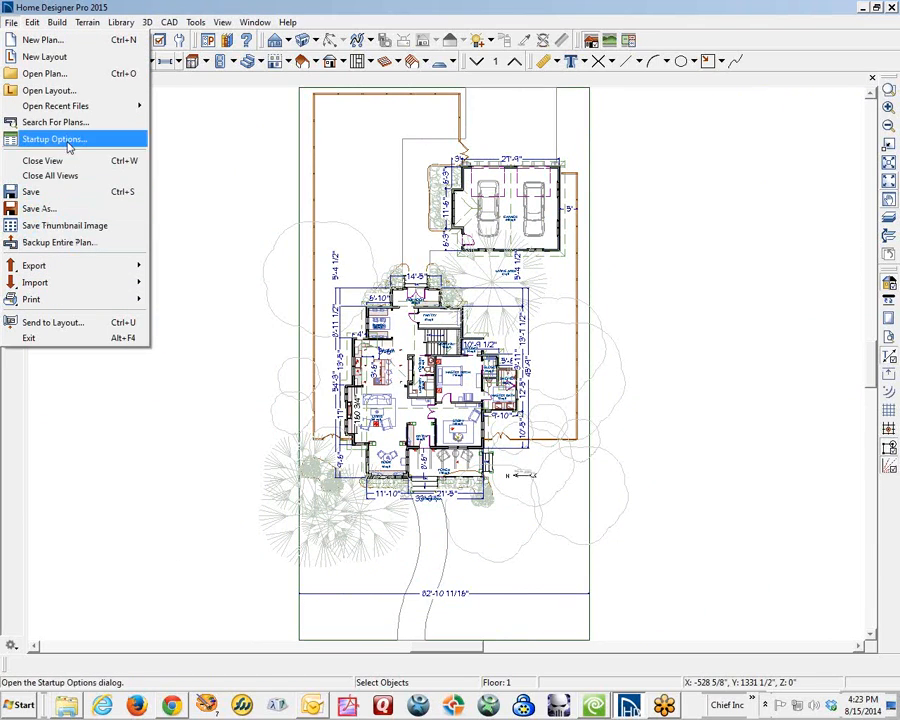
left_click(83, 57)
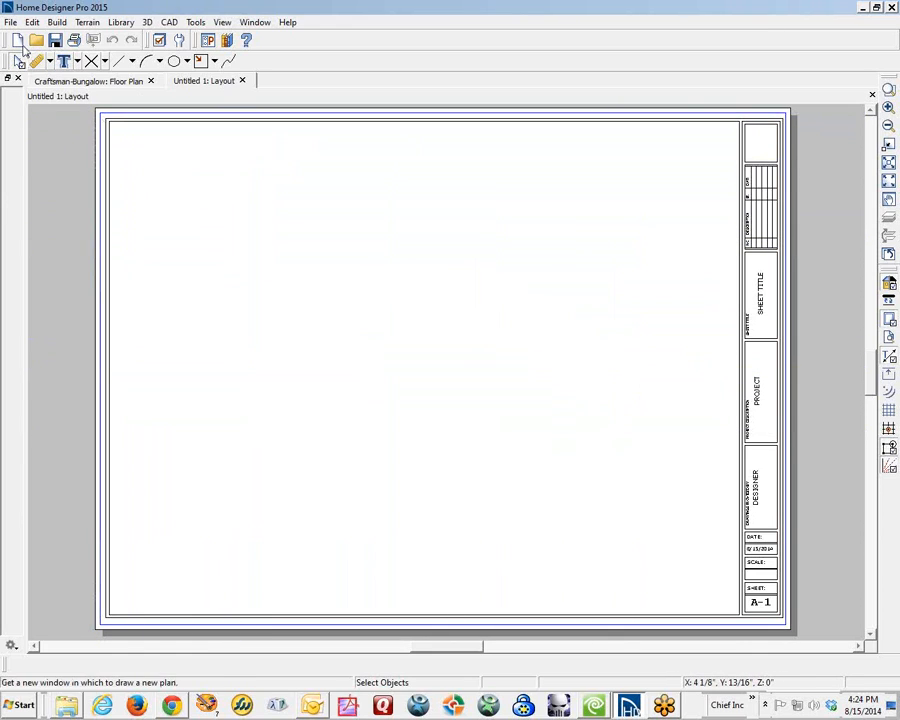
Step: Measure a short horizontal distance at the layout page's upper-left border corner with the Tape Measure
left_click(50, 62)
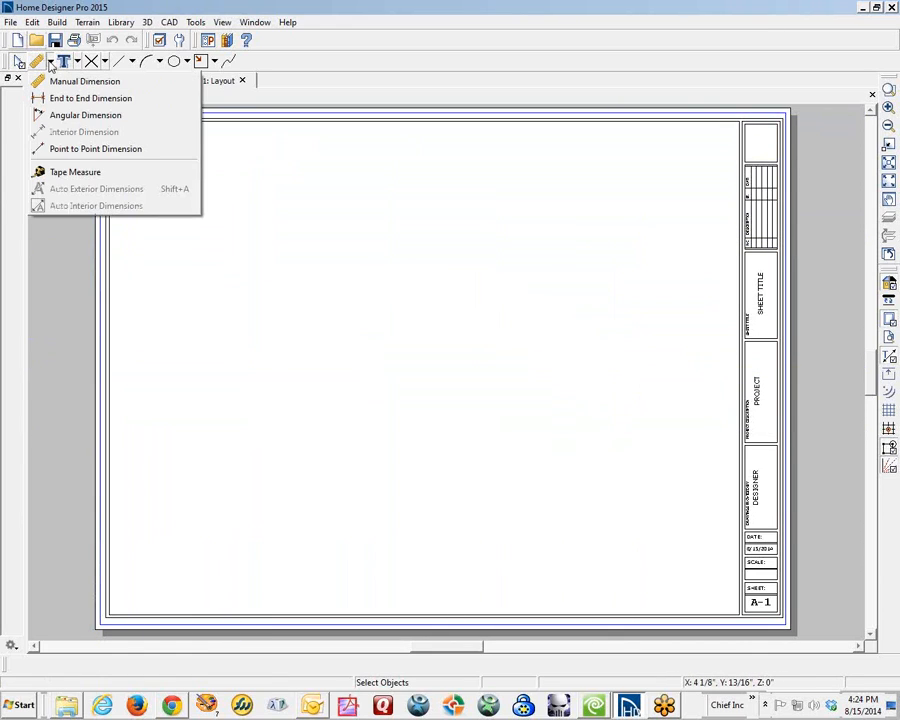
left_click(72, 174)
left_click_drag(108, 118, 69, 127)
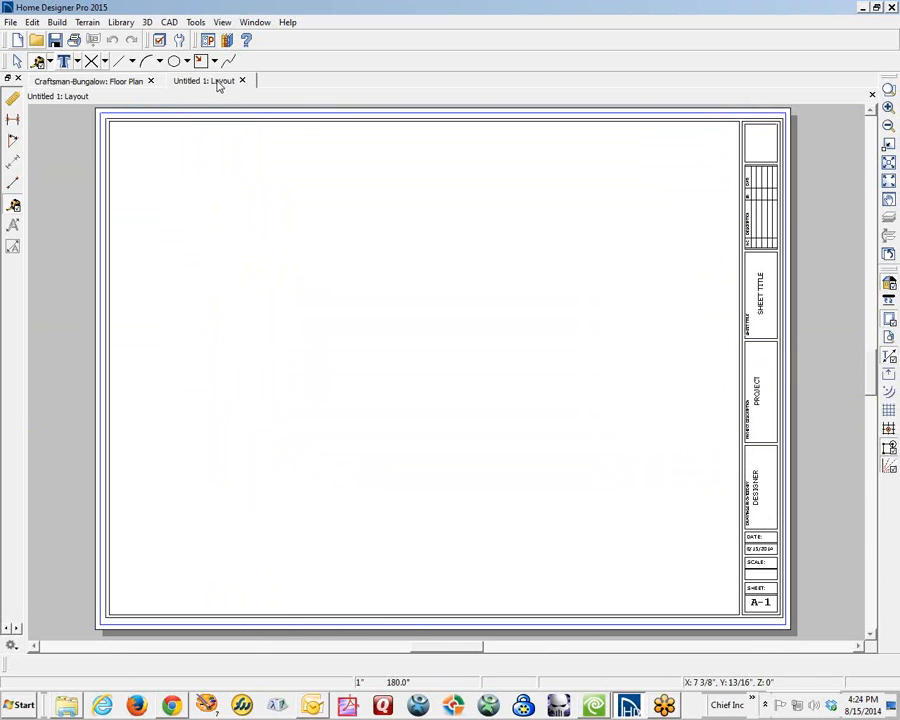
Step: Send the entire floor plan view to the layout at a scale of 1/4 in = 1 ft
left_click(110, 86)
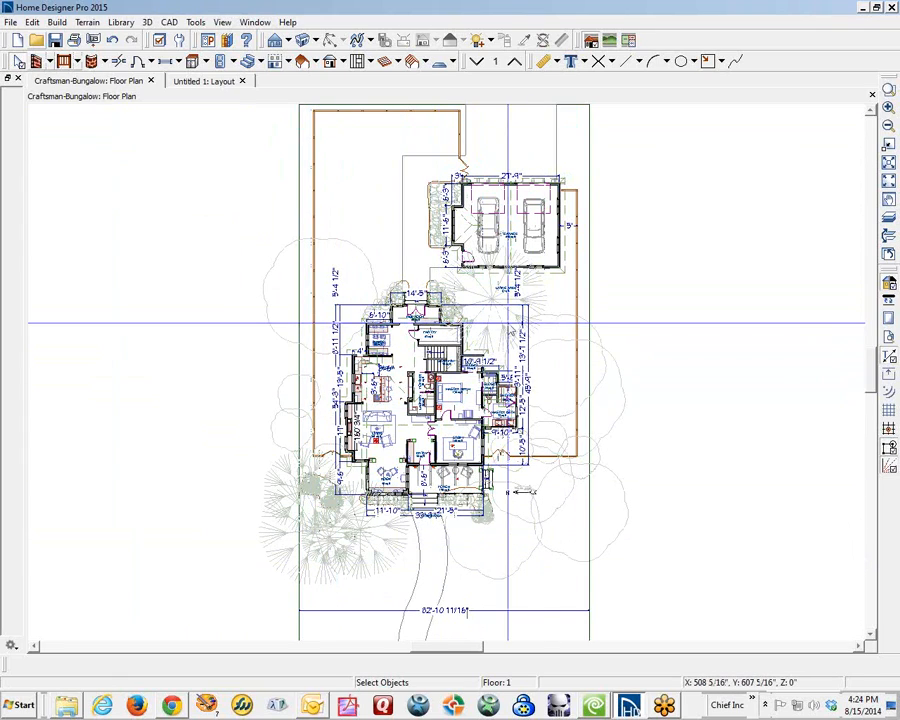
left_click(15, 22)
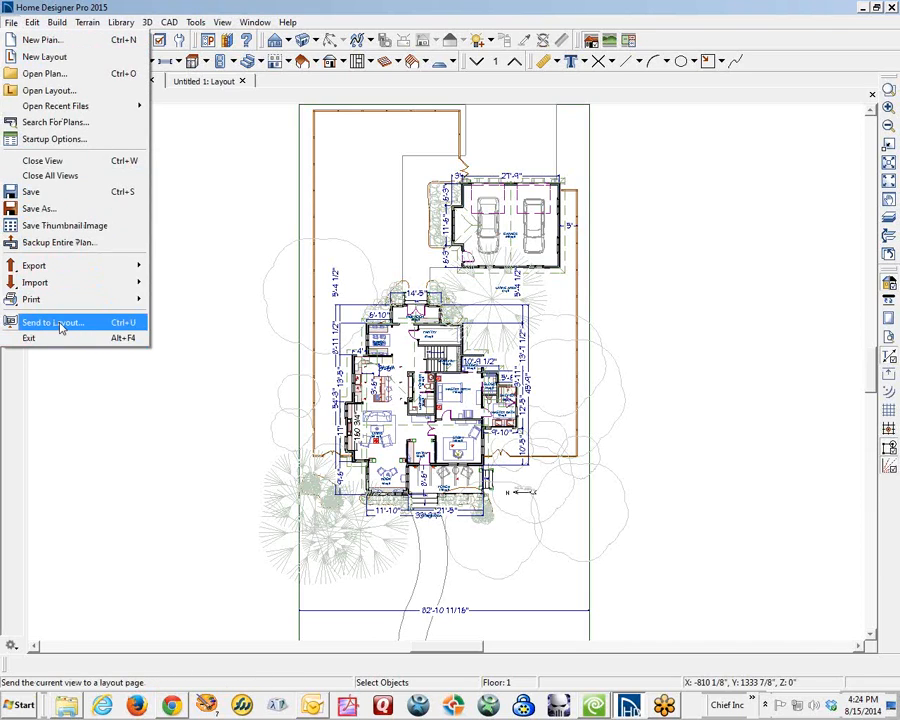
left_click(226, 364)
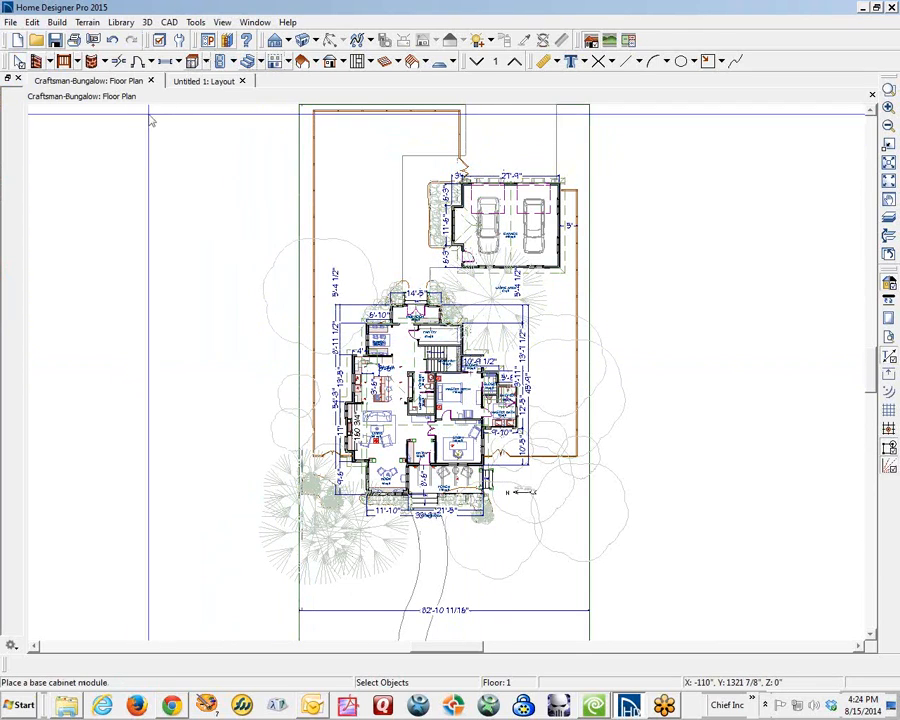
left_click(205, 80)
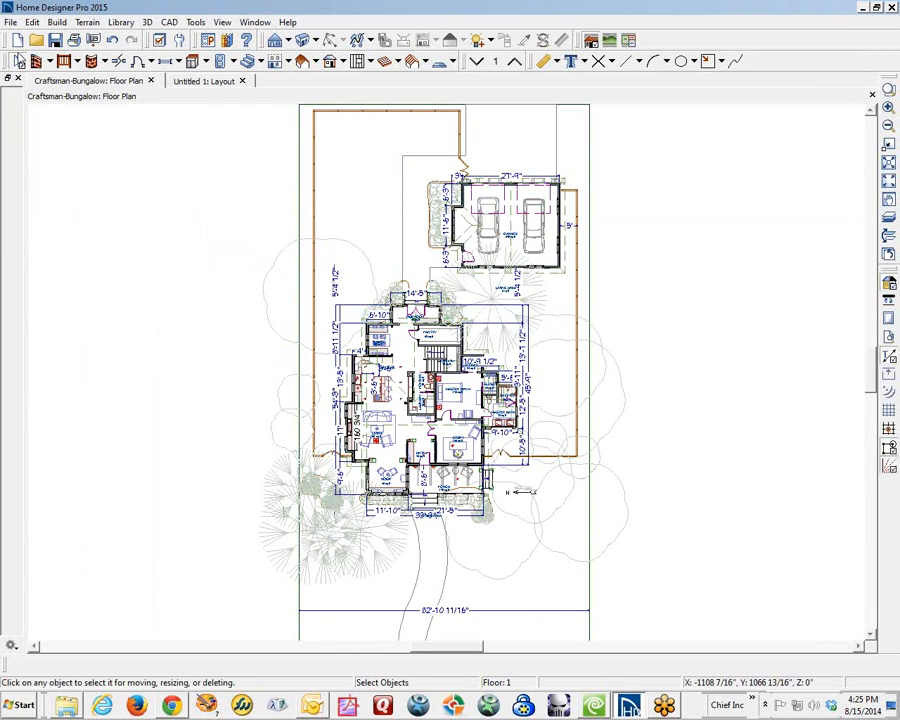
left_click(11, 22)
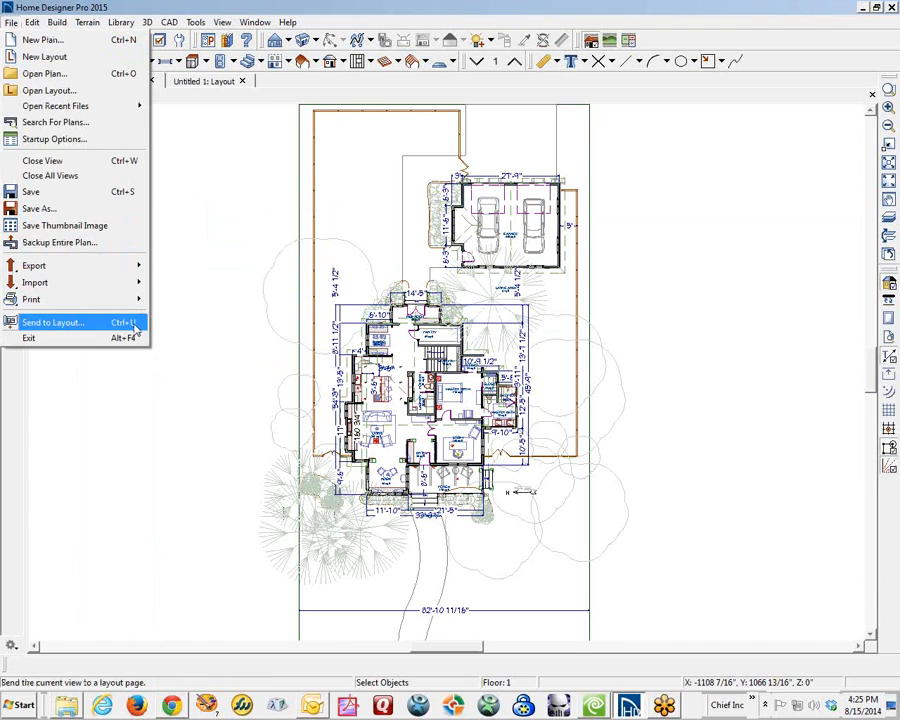
left_click(60, 322)
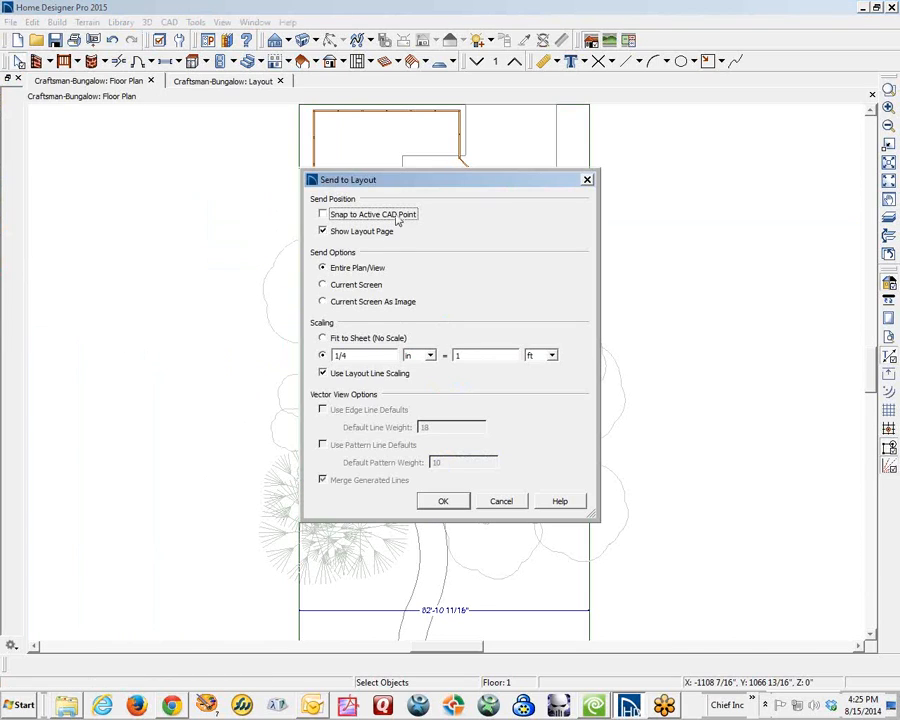
left_click_drag(402, 192, 213, 253)
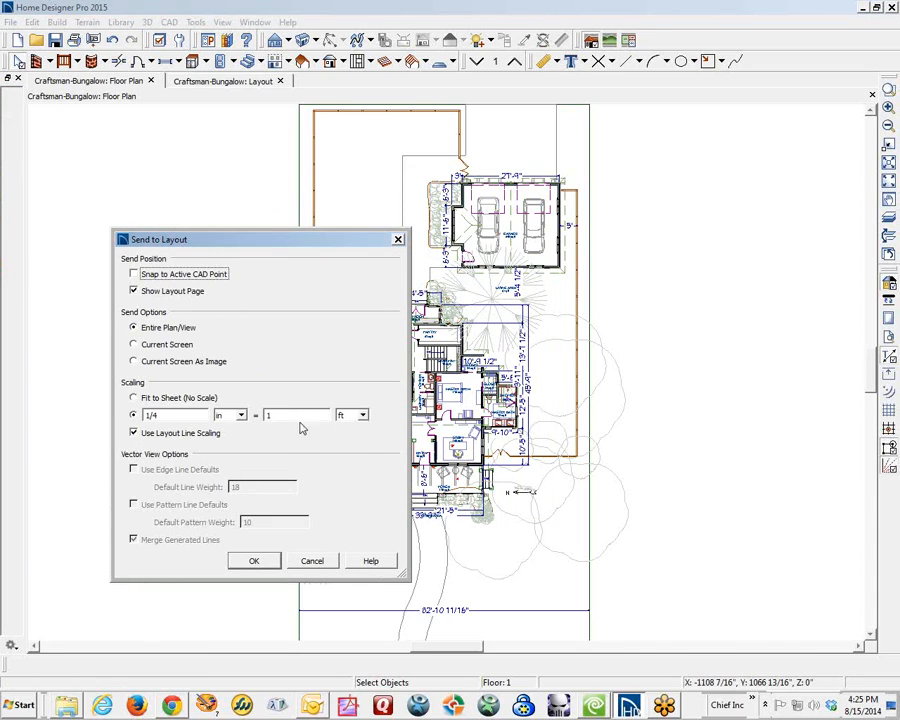
left_click(146, 398)
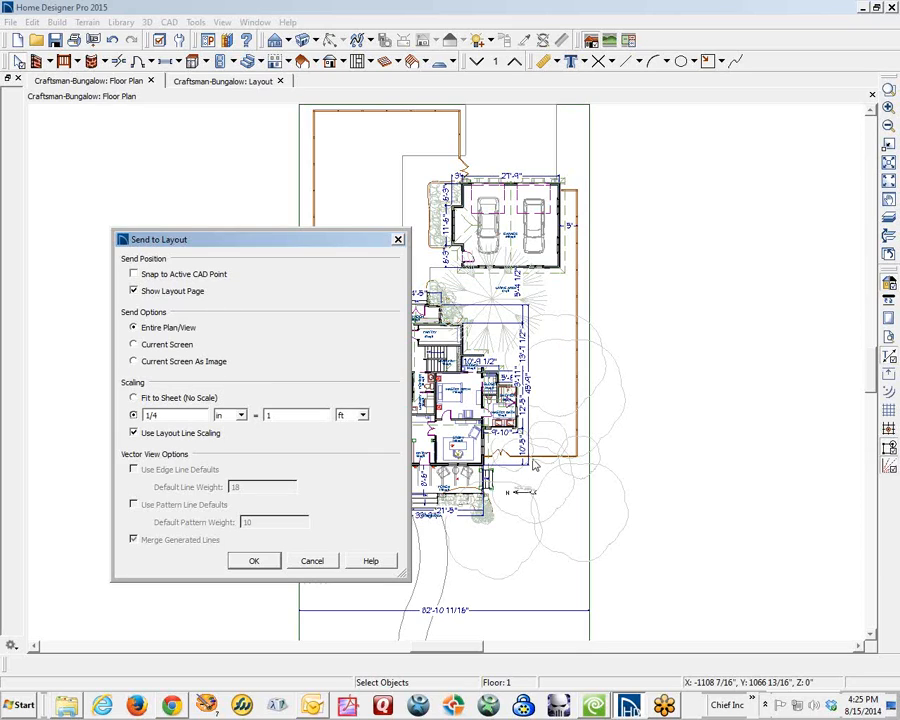
left_click(254, 562)
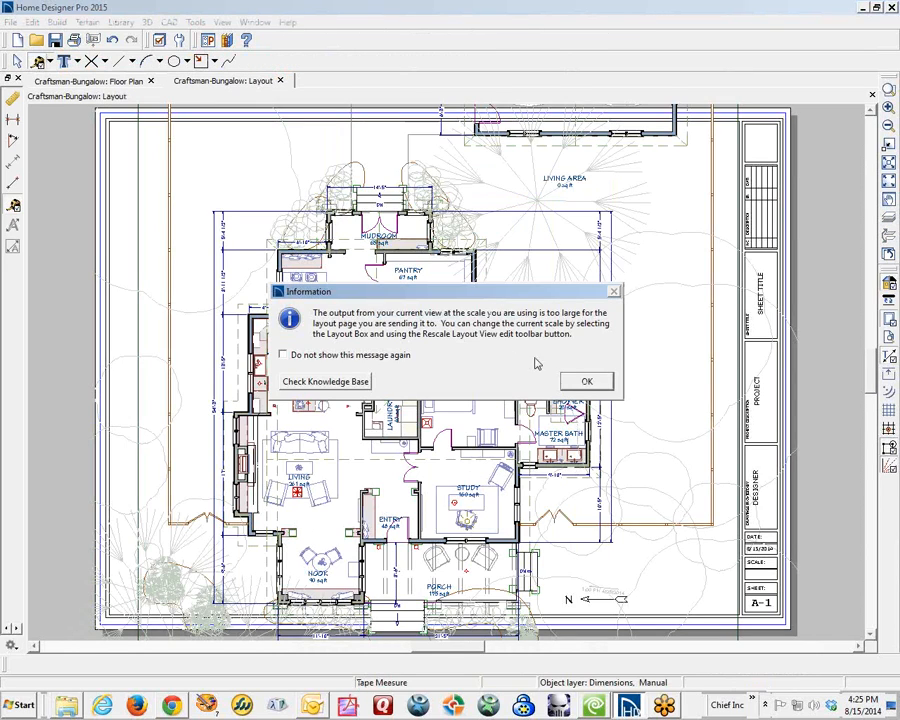
left_click(584, 382)
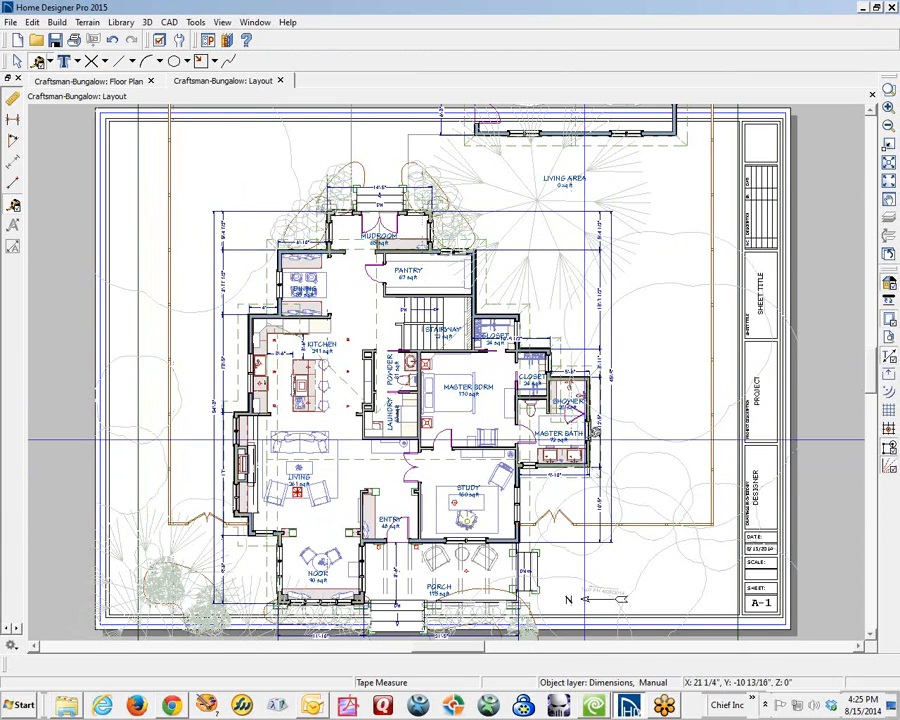
Step: Delete the oversized floor plan layout box and fit the empty layout page in view
scroll(583, 441, "down", 2)
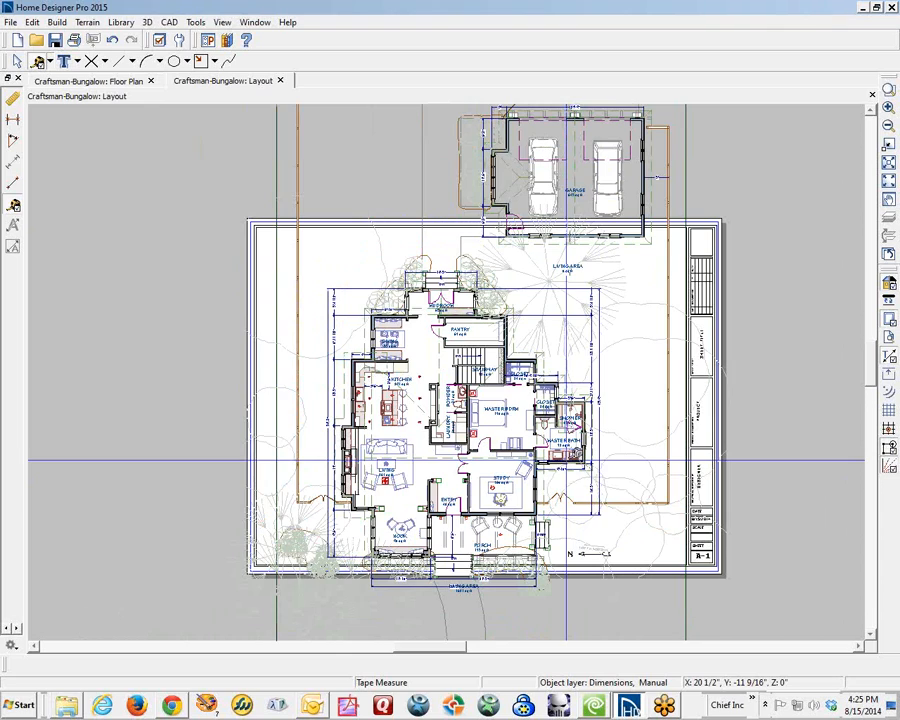
scroll(567, 462, "down", 1)
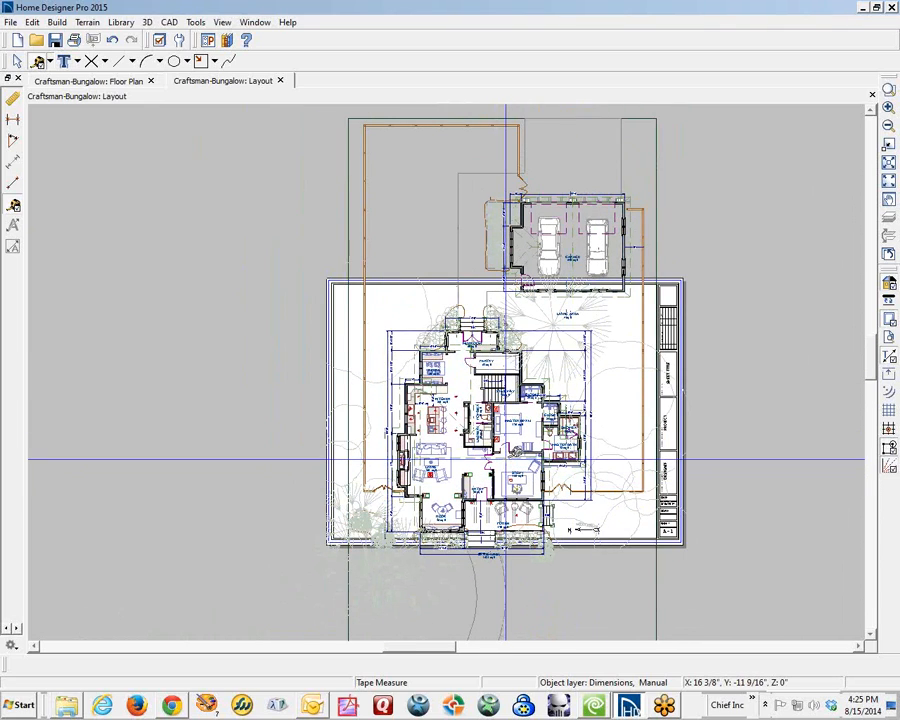
key("space")
left_click(423, 293)
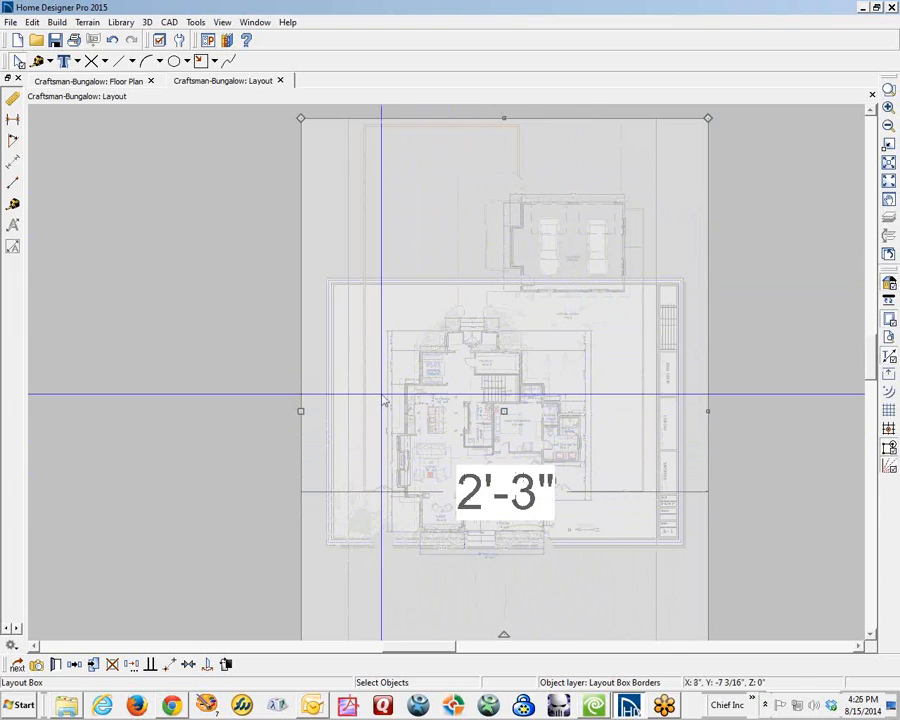
key("Delete")
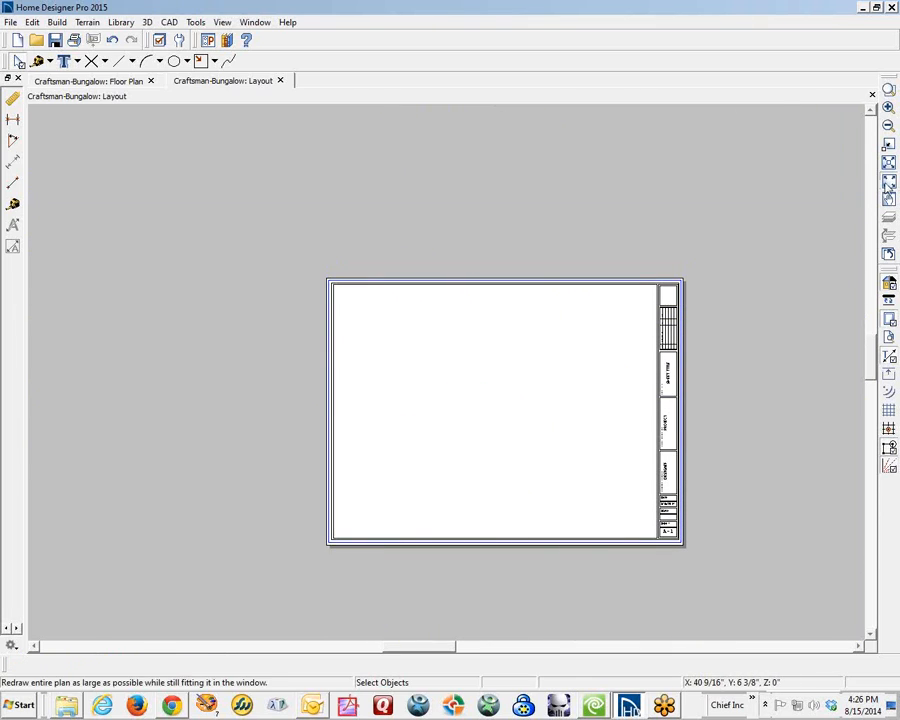
left_click(888, 182)
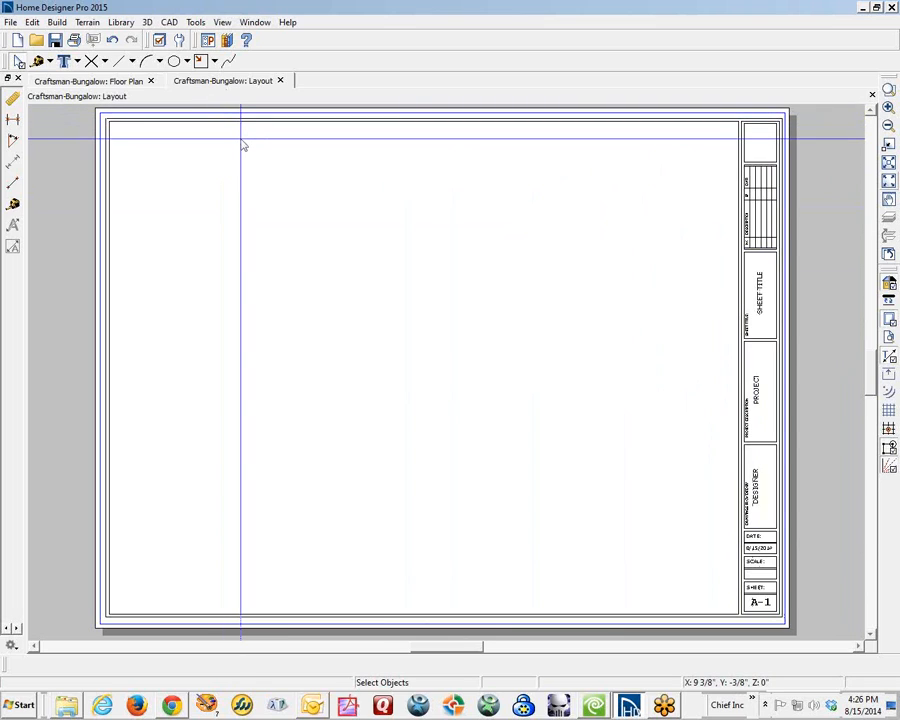
Step: Send the entire floor plan view to the layout again at a scale of 1/8 in = 1 ft
left_click(92, 81)
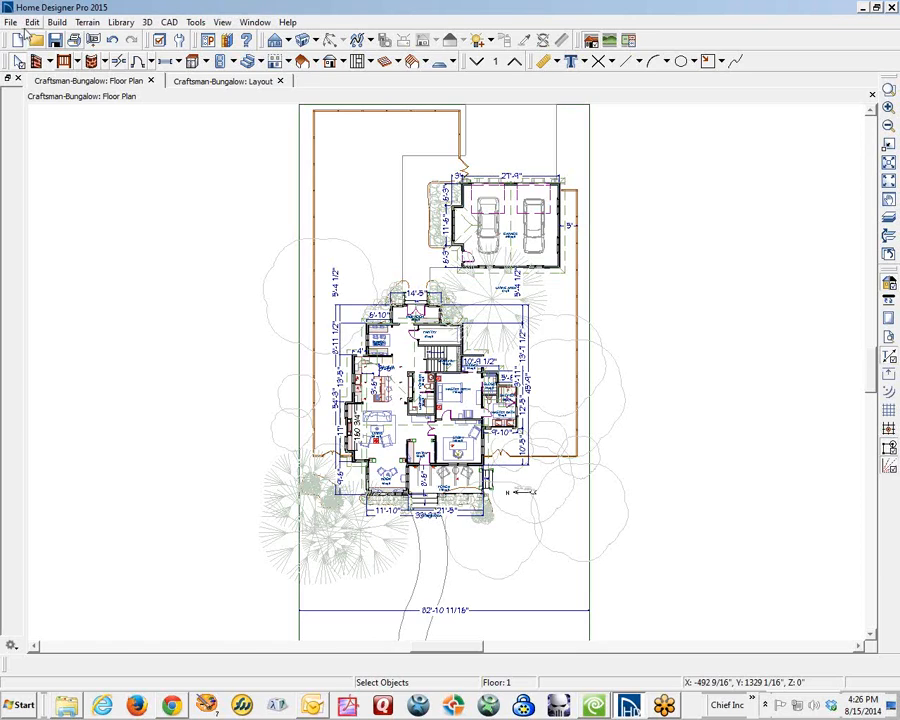
left_click(9, 22)
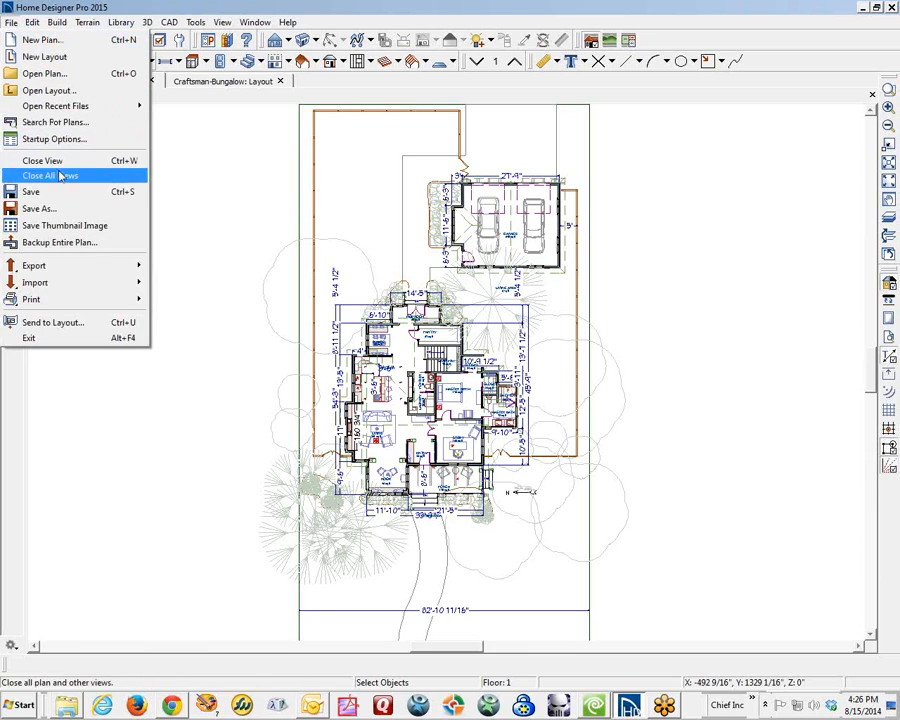
left_click(65, 323)
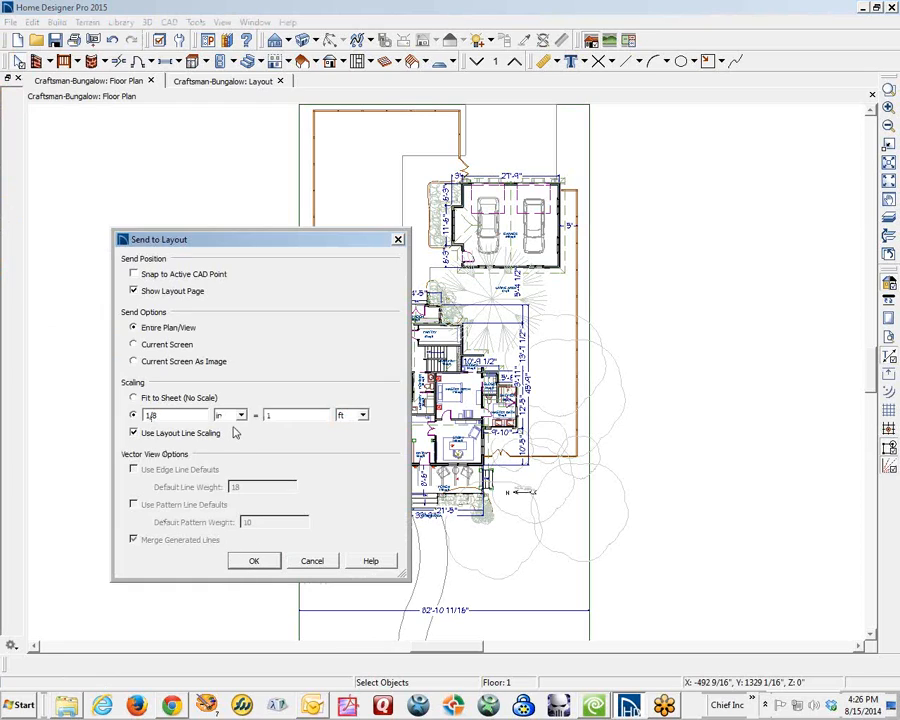
left_click(253, 561)
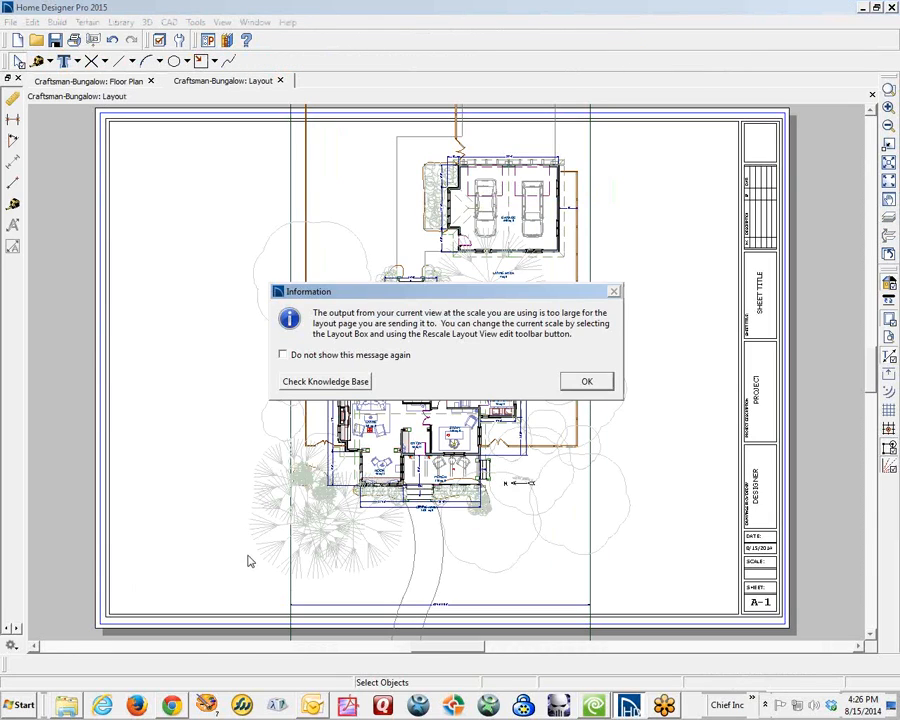
left_click(586, 382)
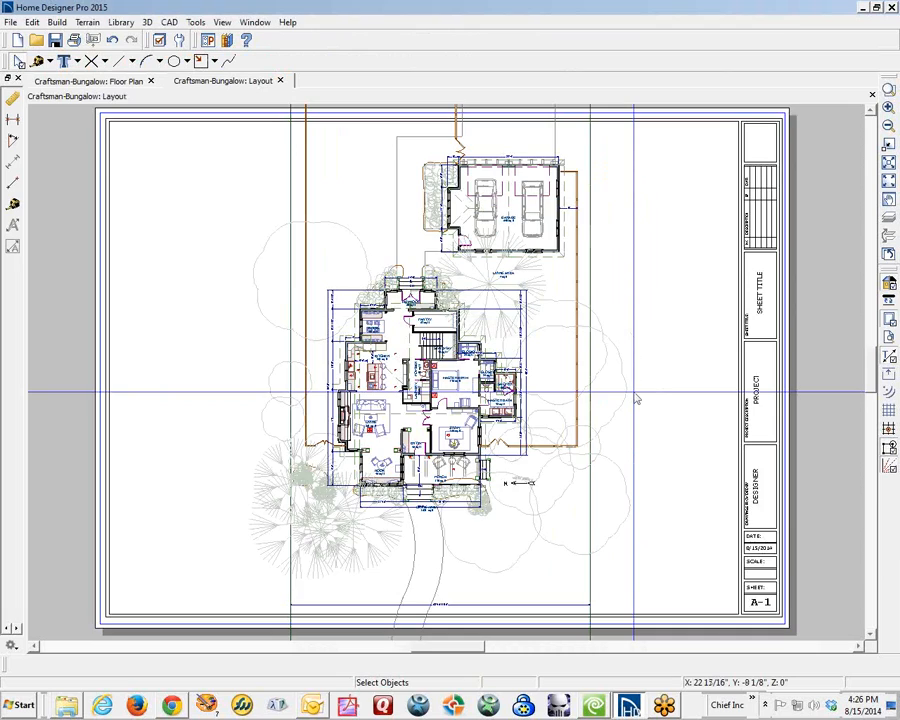
Step: Rotate the floor plan's layout box by 90° on the layout page and keep the box selected
scroll(636, 397, "down", 2)
left_click(594, 425)
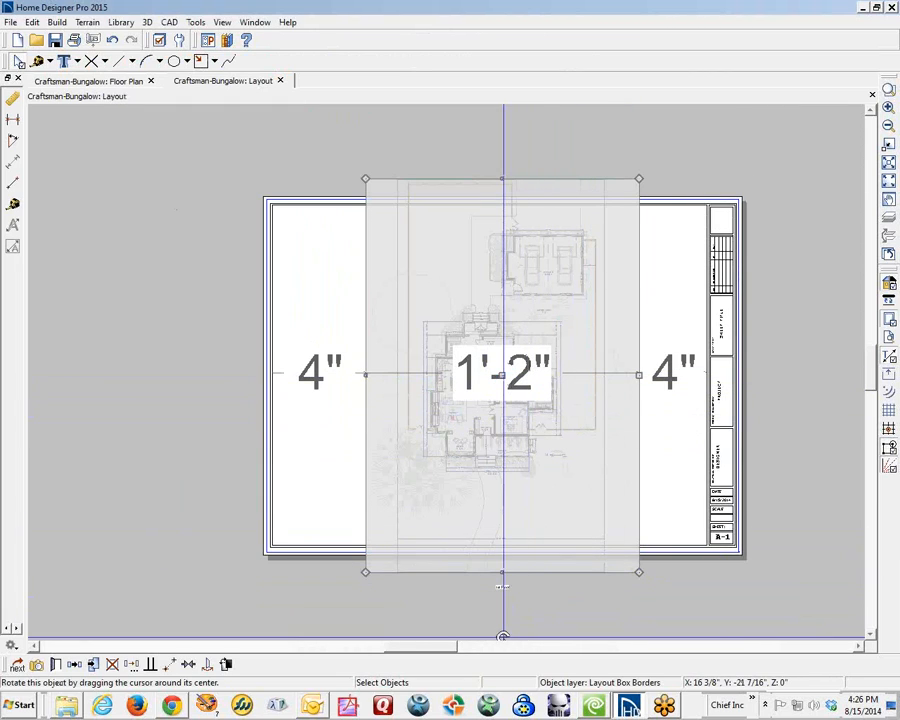
left_click_drag(502, 587, 655, 531)
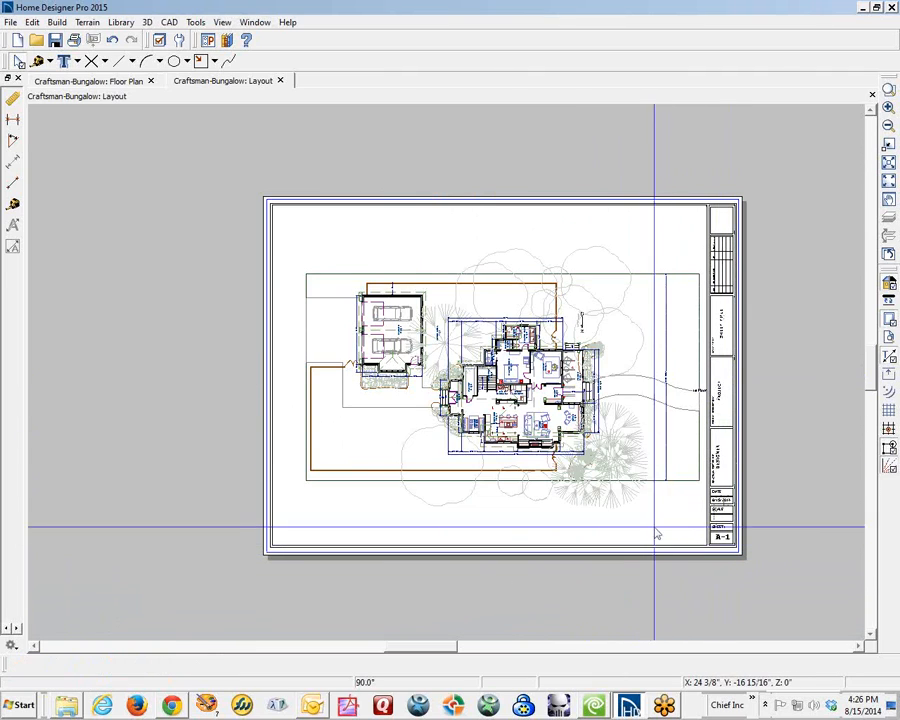
left_click(498, 374)
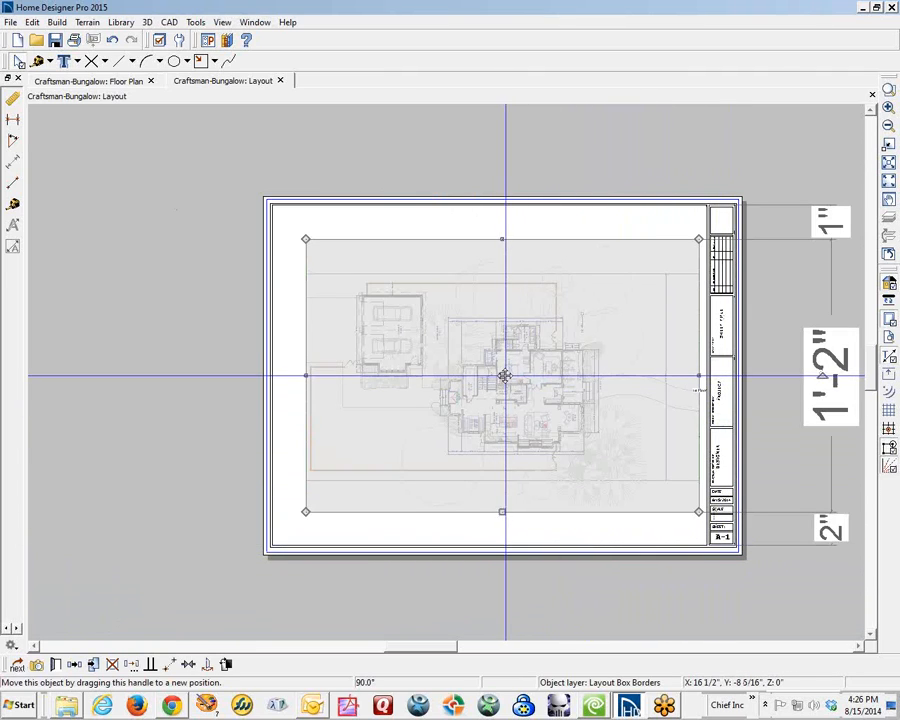
Step: Move the floor plan's layout box slightly to the left on the sheet and fit the page in view
left_click_drag(502, 372, 492, 376)
left_click(635, 546)
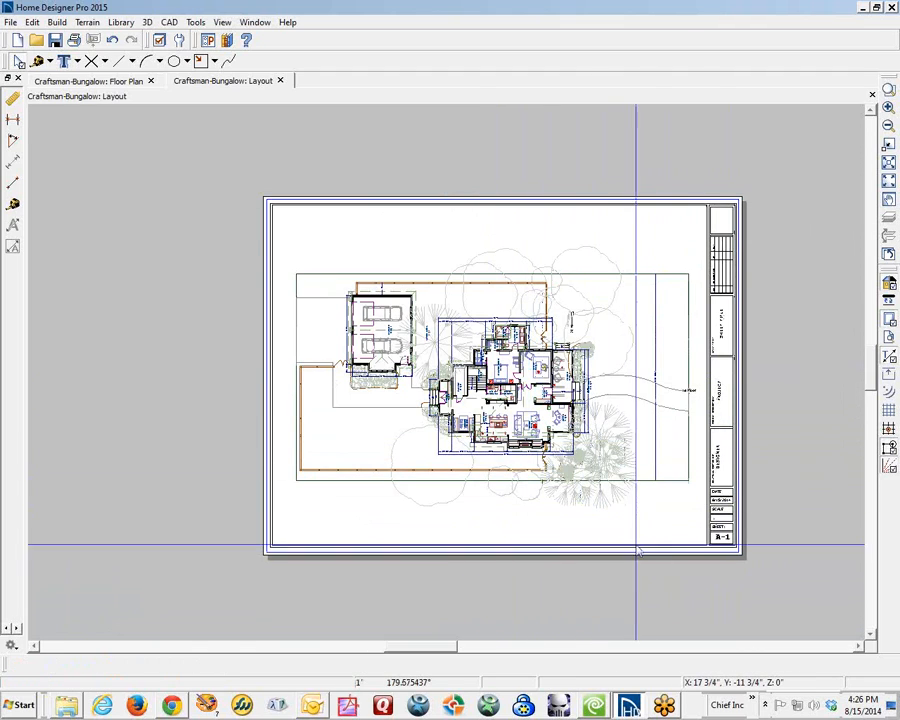
scroll(858, 258, "up", 1)
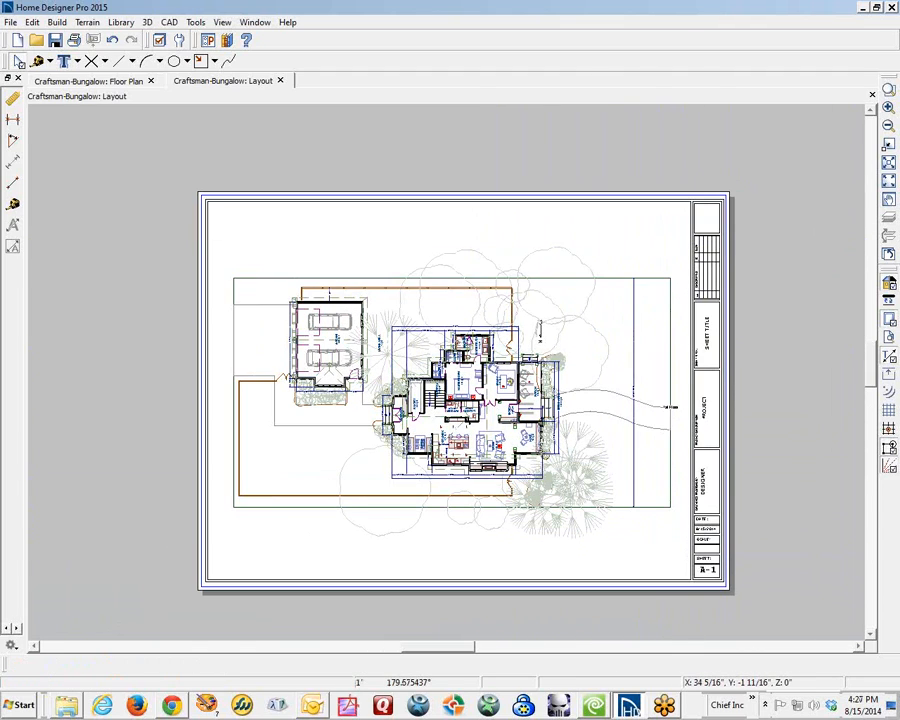
left_click(888, 162)
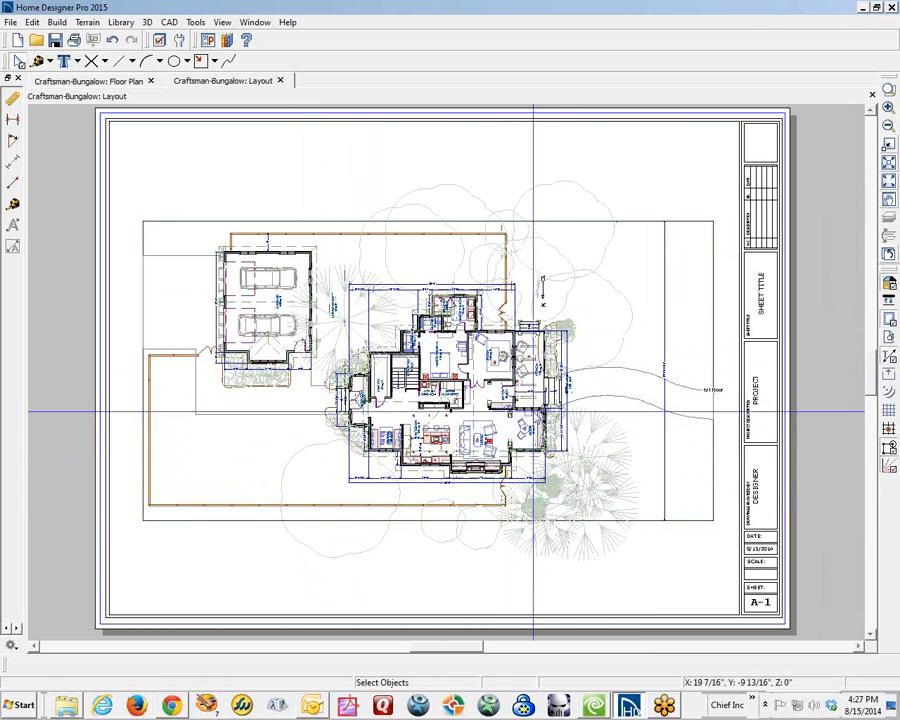
Step: Open the floor plan from its layout box, delete the large tree beside the fence, and check the change on the layout page
double_click(476, 390)
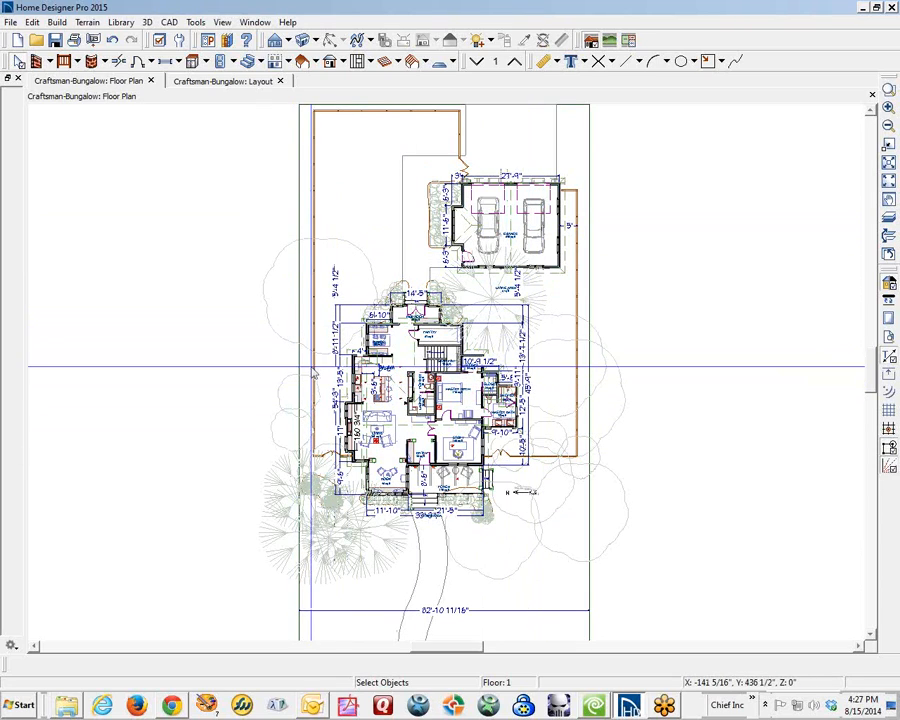
left_click(323, 269)
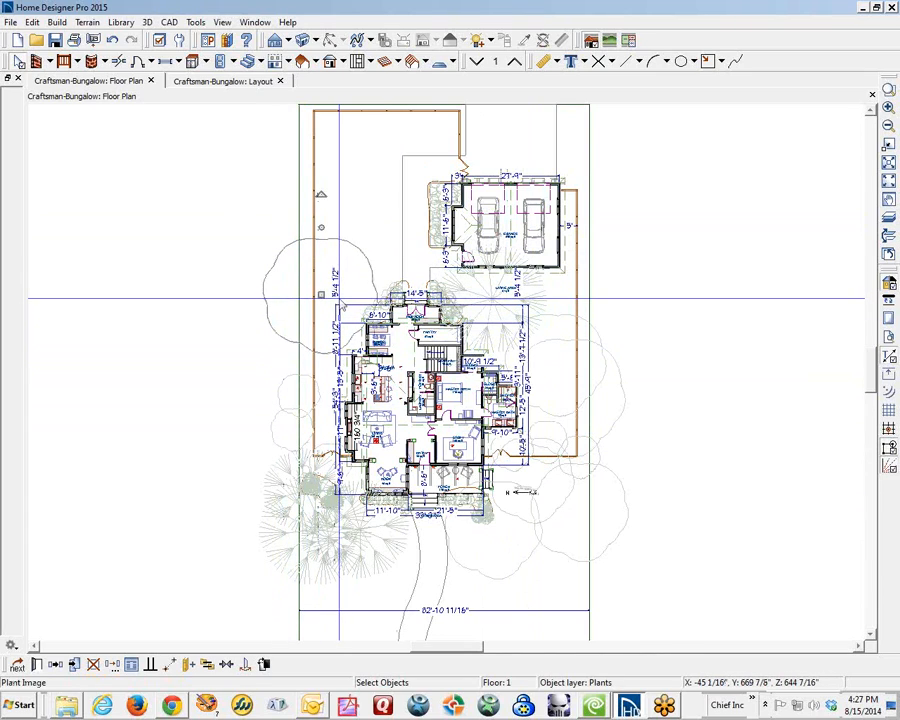
key("Delete")
key("ctrl+Tab")
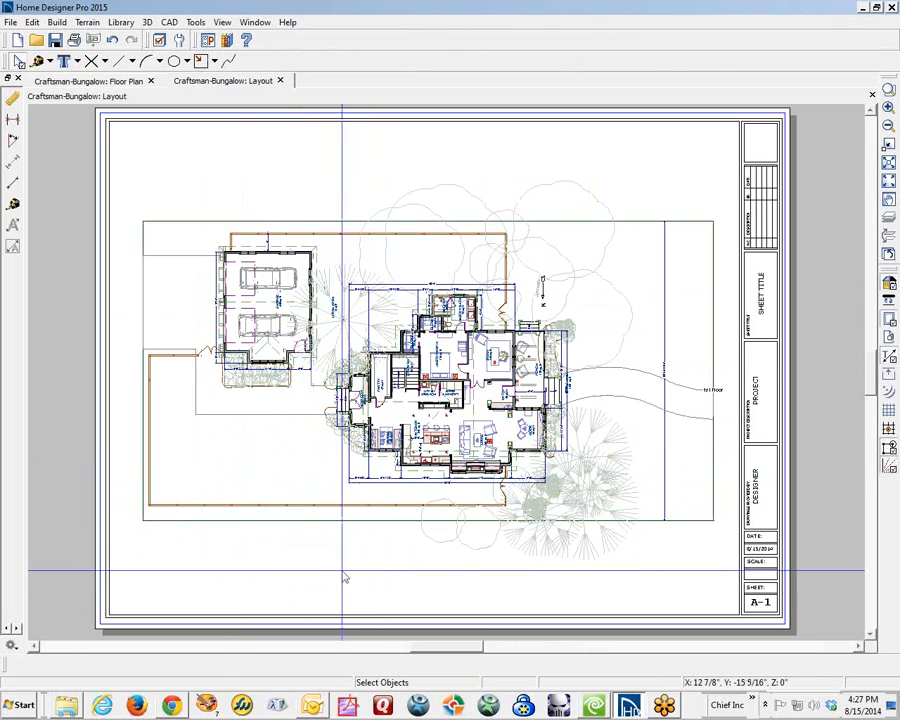
Step: Restore the deleted tree in the floor plan and check the layout box on the layout page again
key("ctrl+Tab")
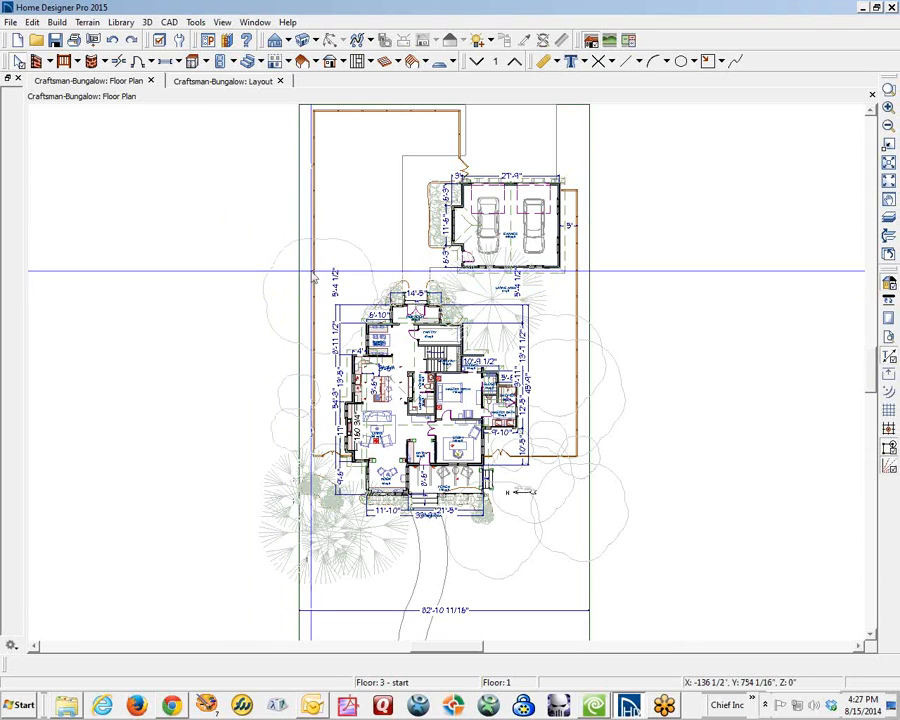
key("ctrl+Tab")
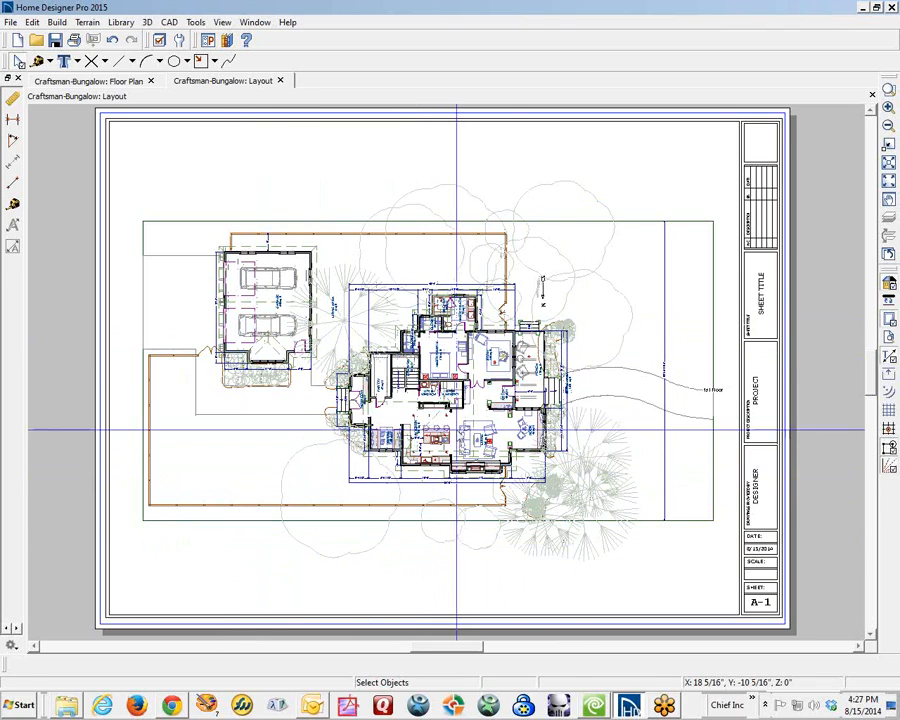
left_click(432, 410)
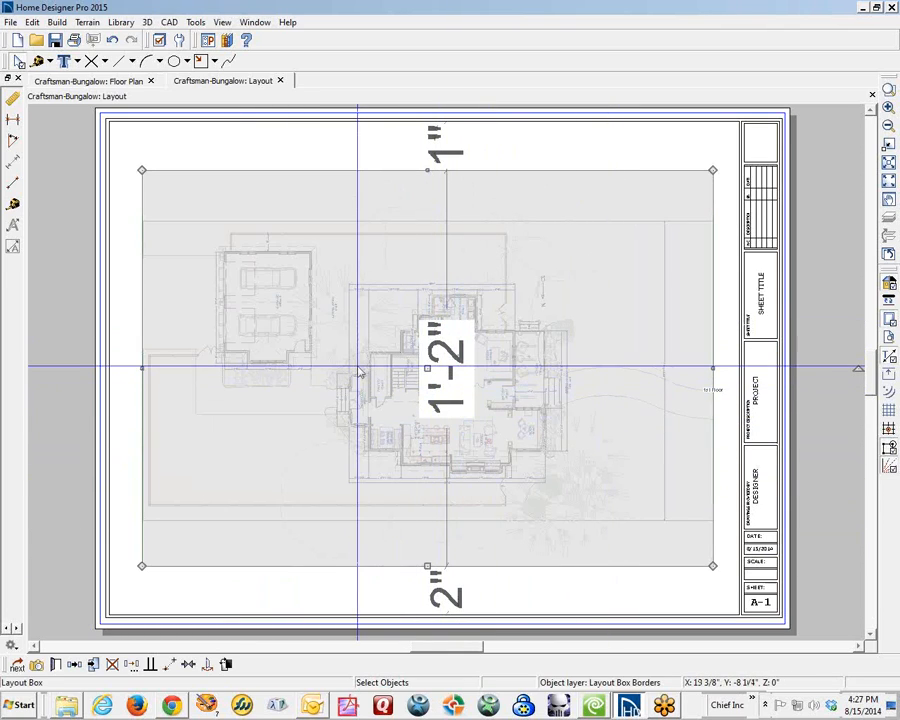
key("Escape")
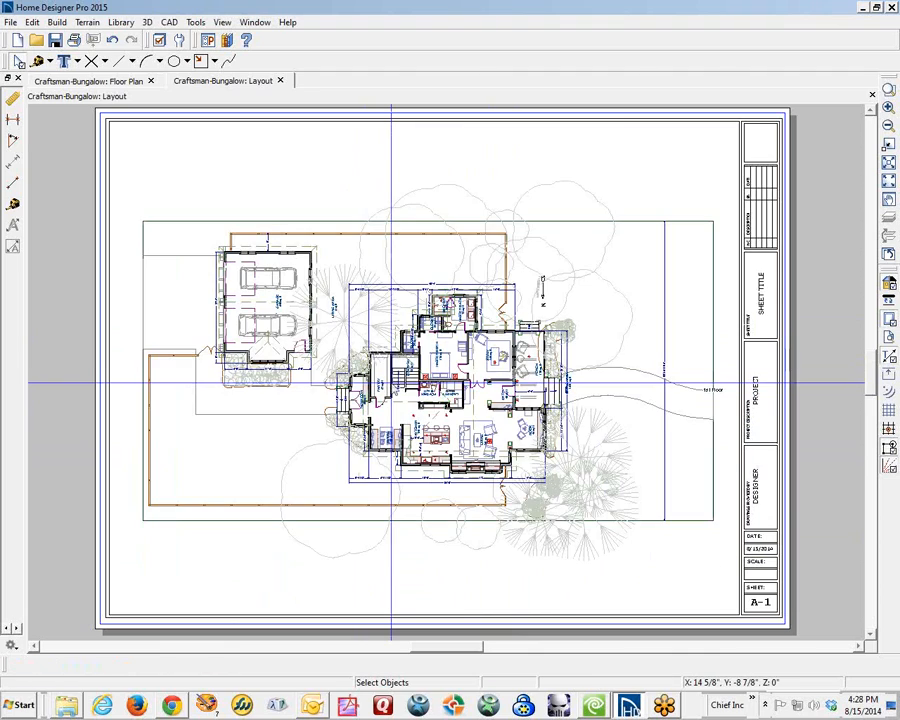
Step: Compare the floor plan view with the layout page, switching between them and finishing on the layout page
left_click(88, 81)
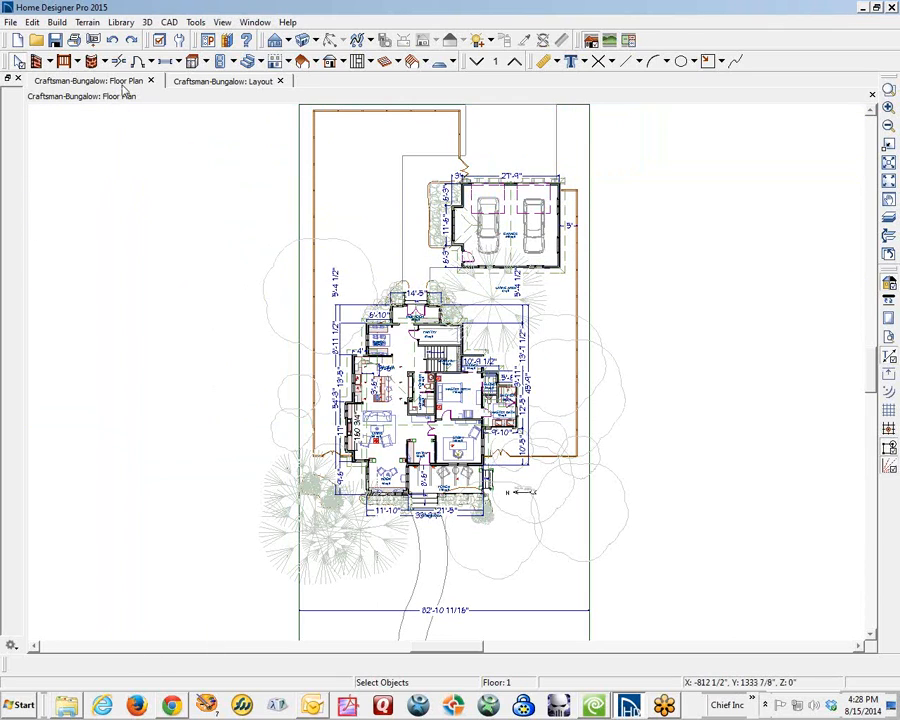
left_click(222, 81)
left_click(121, 81)
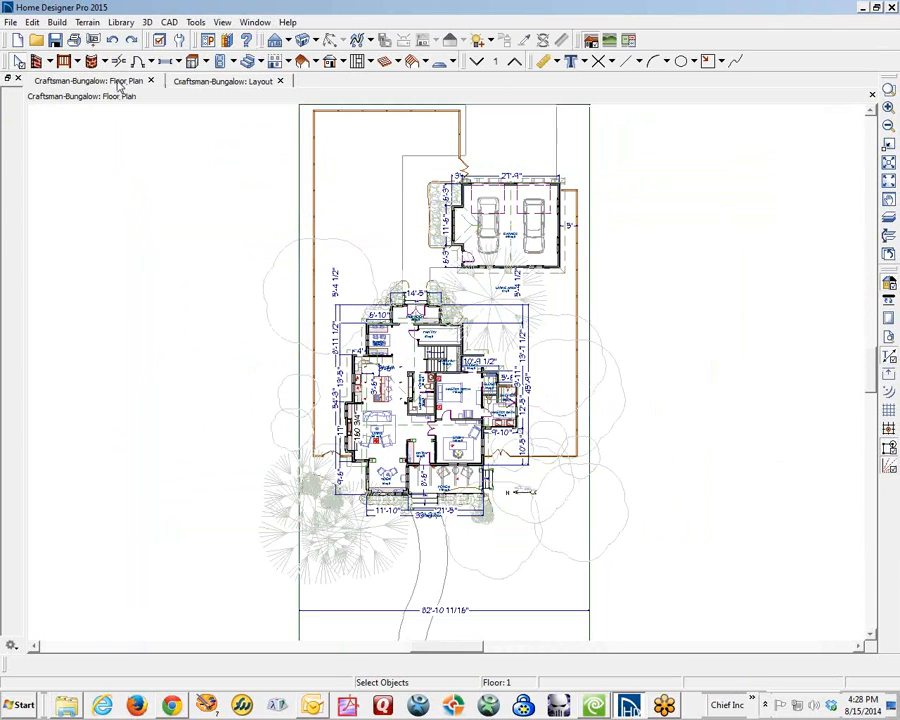
left_click(222, 81)
left_click(100, 81)
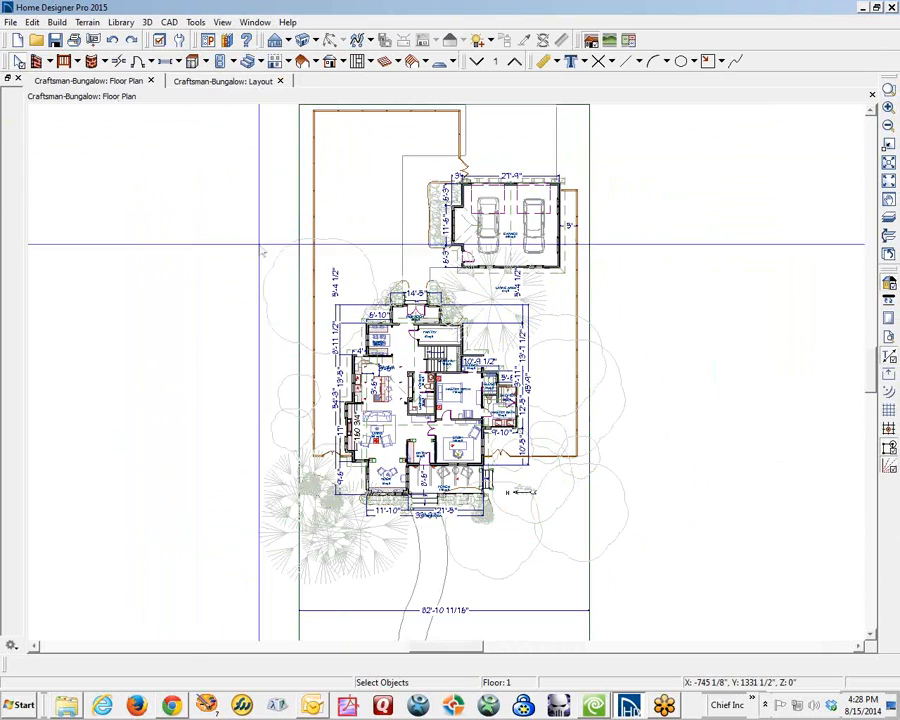
left_click(240, 82)
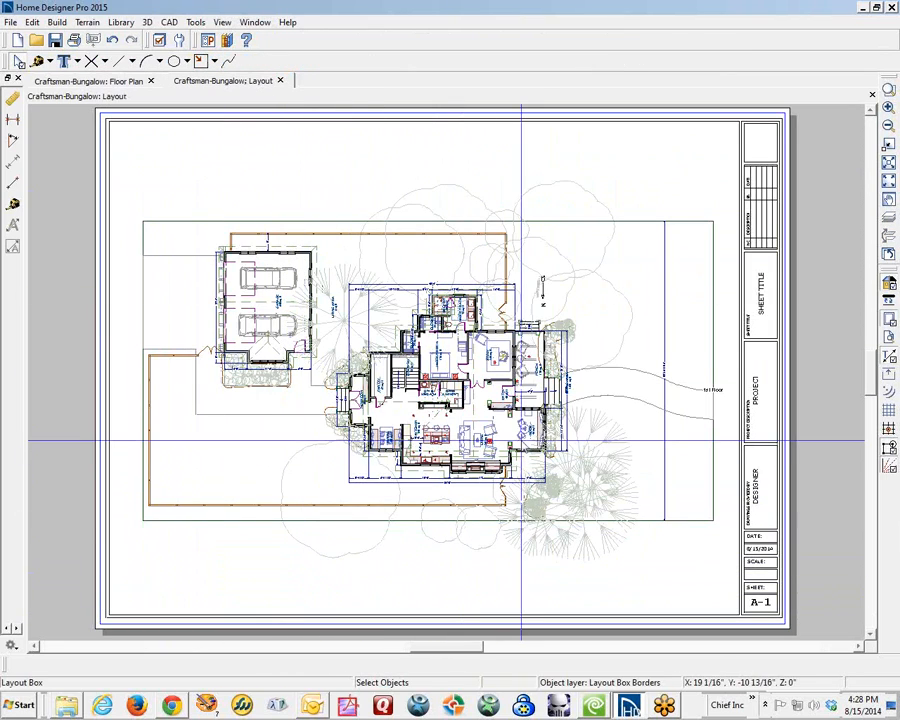
Step: Try the floor plan's layout box upright on the sheet, then rotate it back to its horizontal orientation and deselect it
left_click(467, 464)
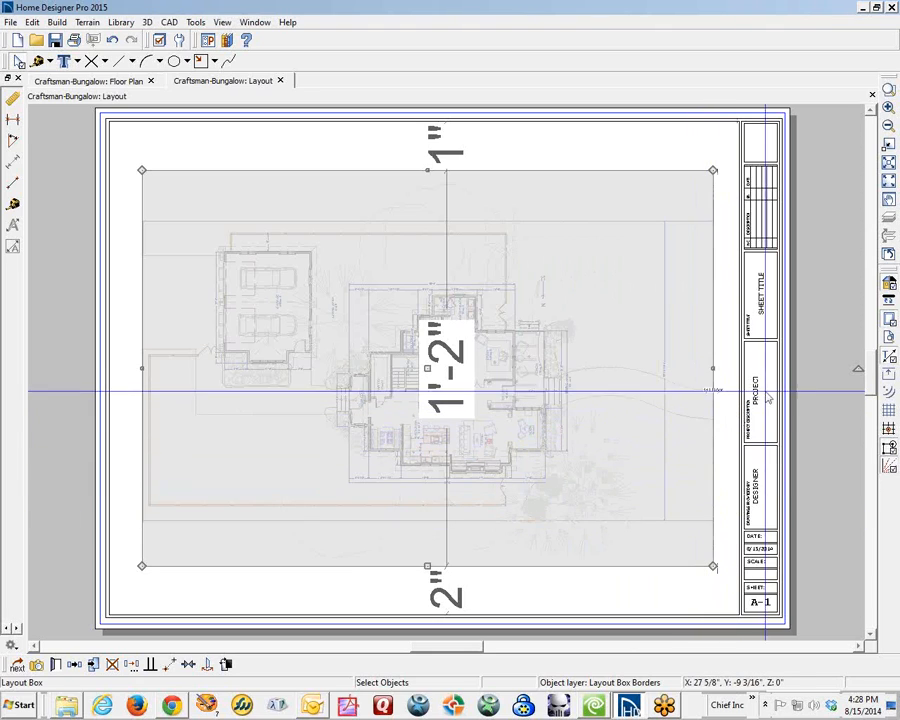
left_click_drag(862, 410, 402, 617)
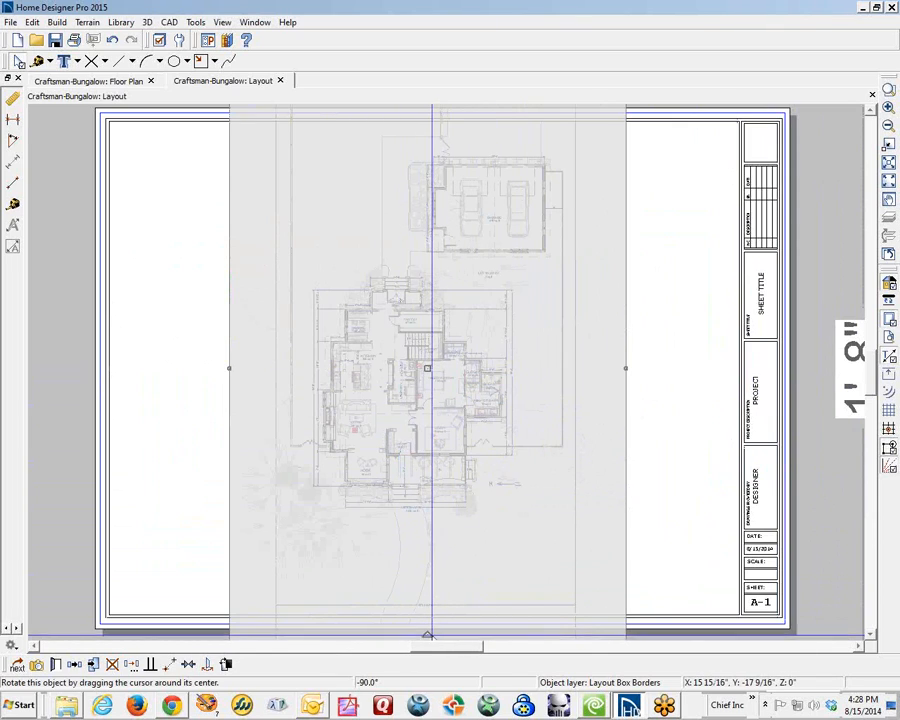
left_click_drag(427, 634, 729, 398)
left_click(716, 603)
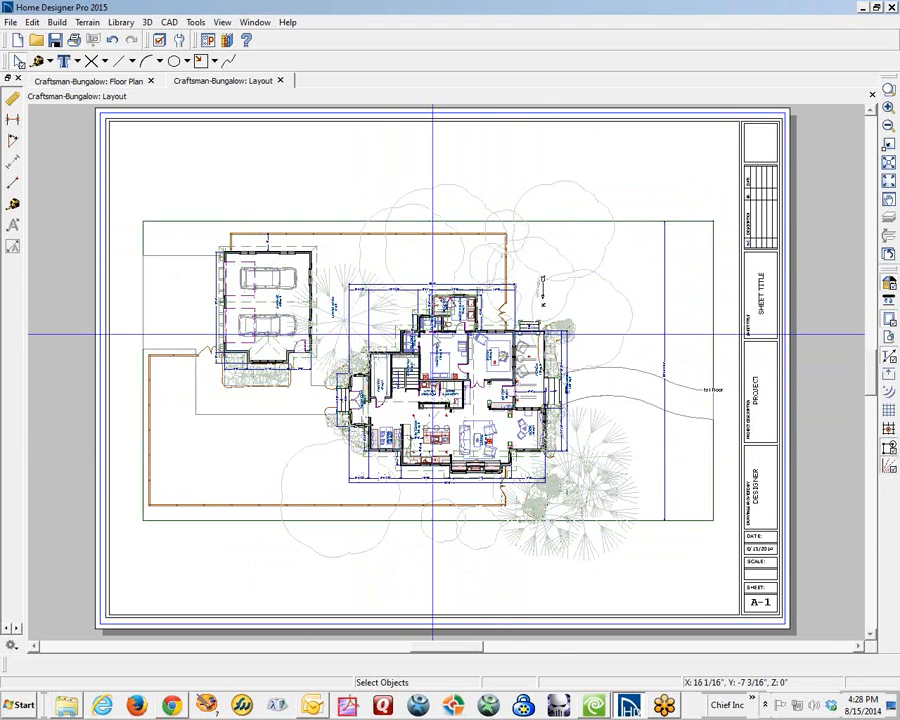
Step: Delete the floor plan's layout box from layout page A-1
left_click(372, 338)
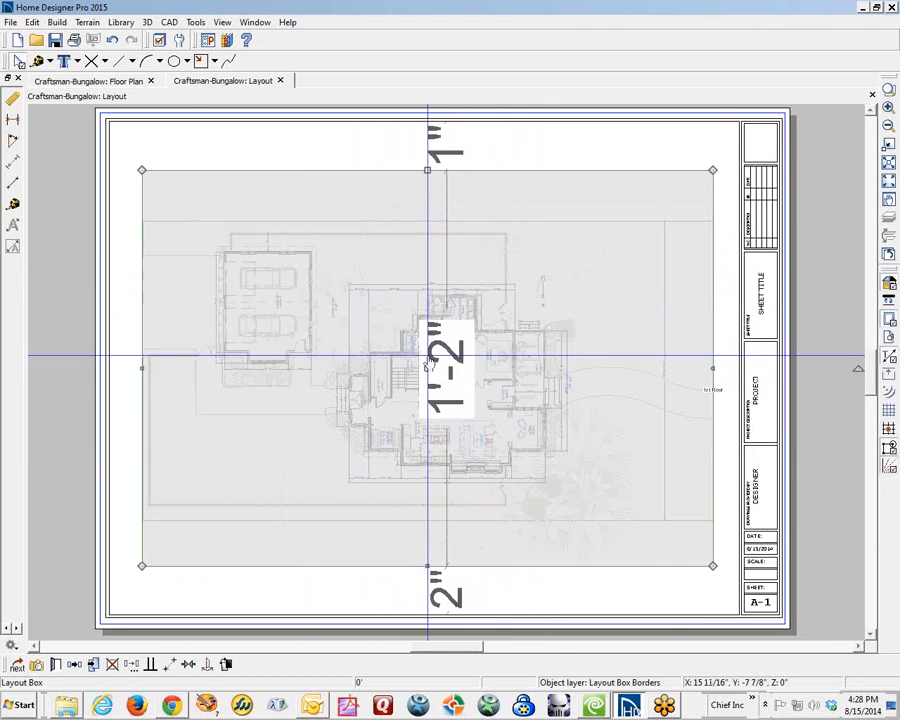
key("Escape")
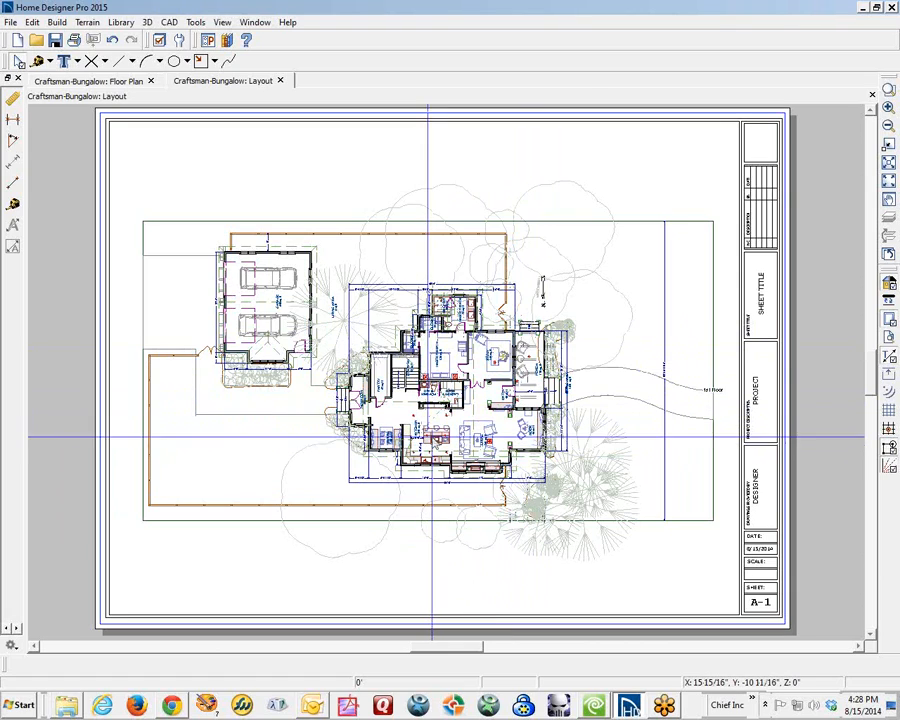
left_click(532, 350)
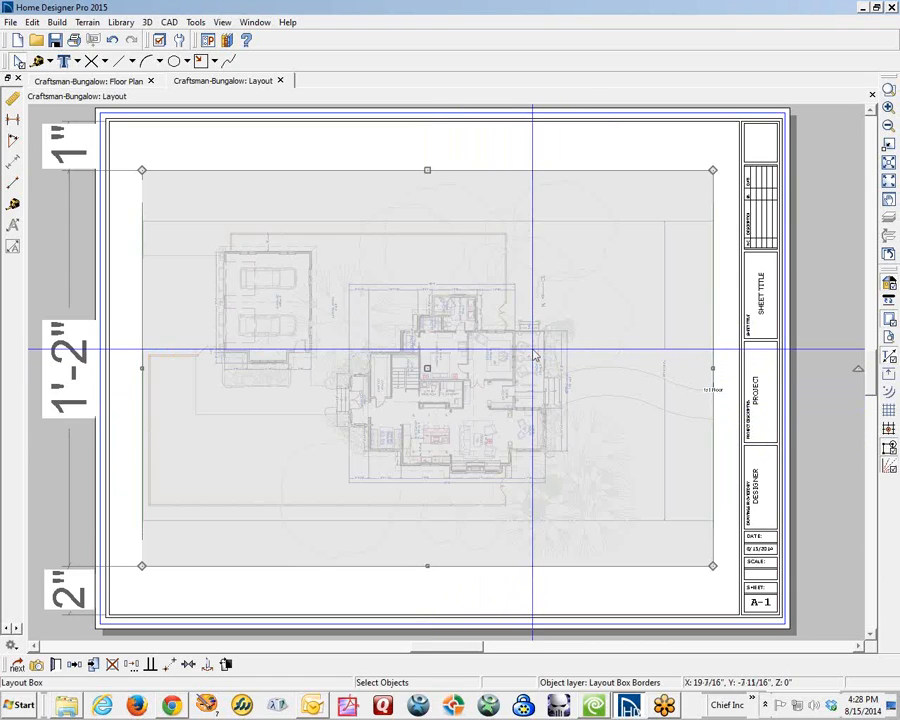
key("Delete")
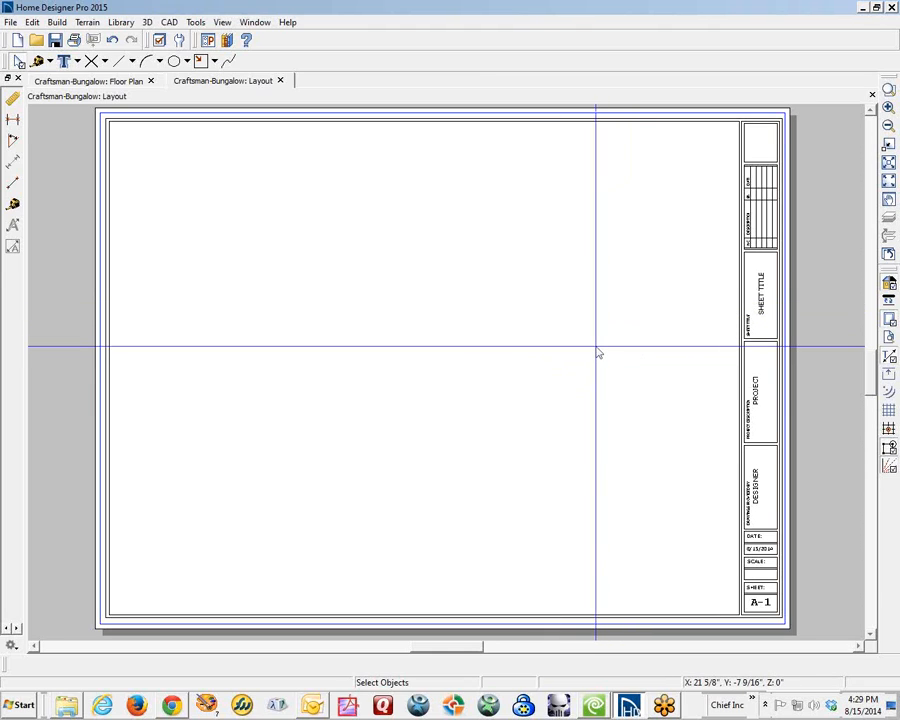
Step: Frame the kitchen in the floor plan and send only the current screen to the layout at a scale of 1/2 in = 1 ft
key("ctrl+Tab")
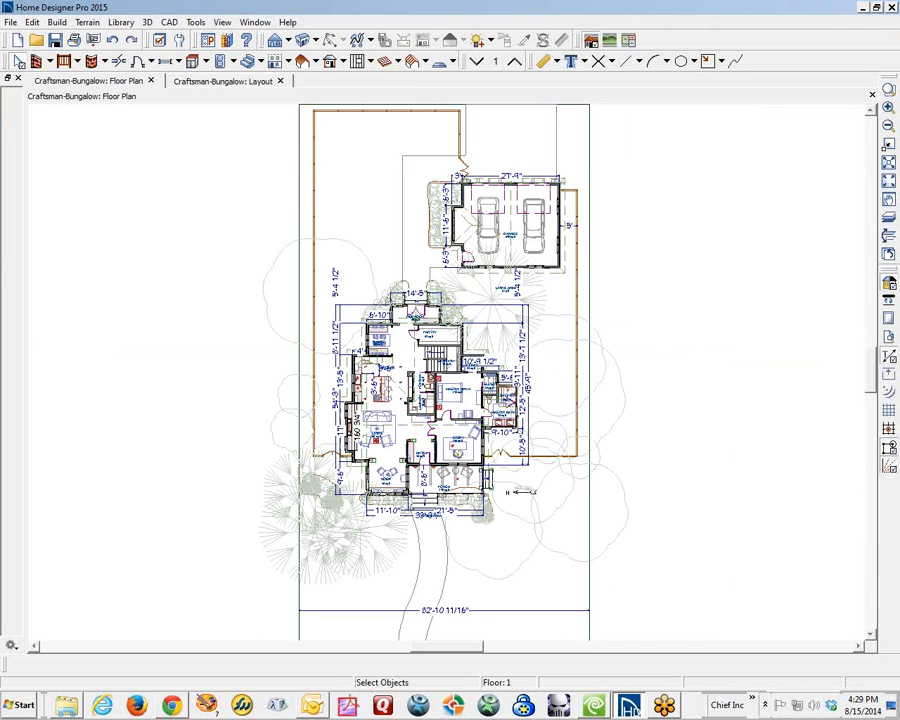
left_click(888, 91)
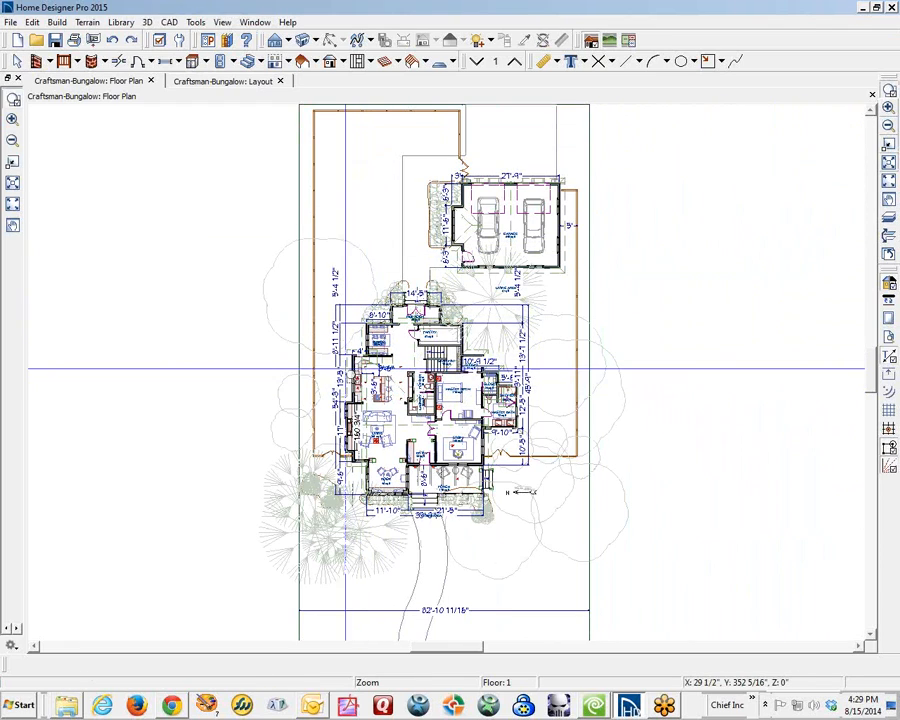
left_click_drag(333, 349, 421, 413)
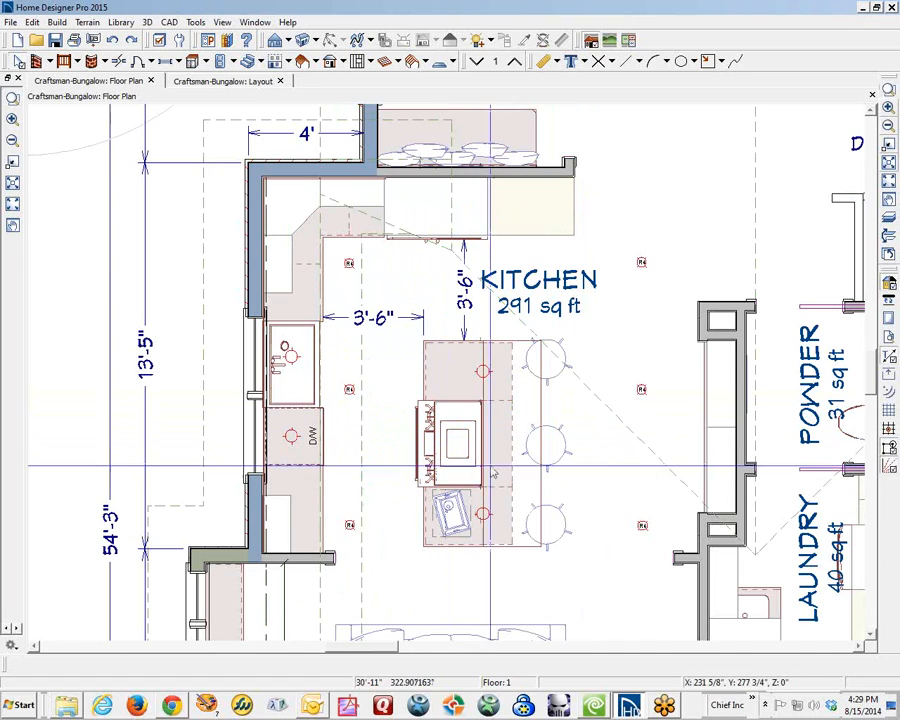
scroll(567, 537, "up", 2)
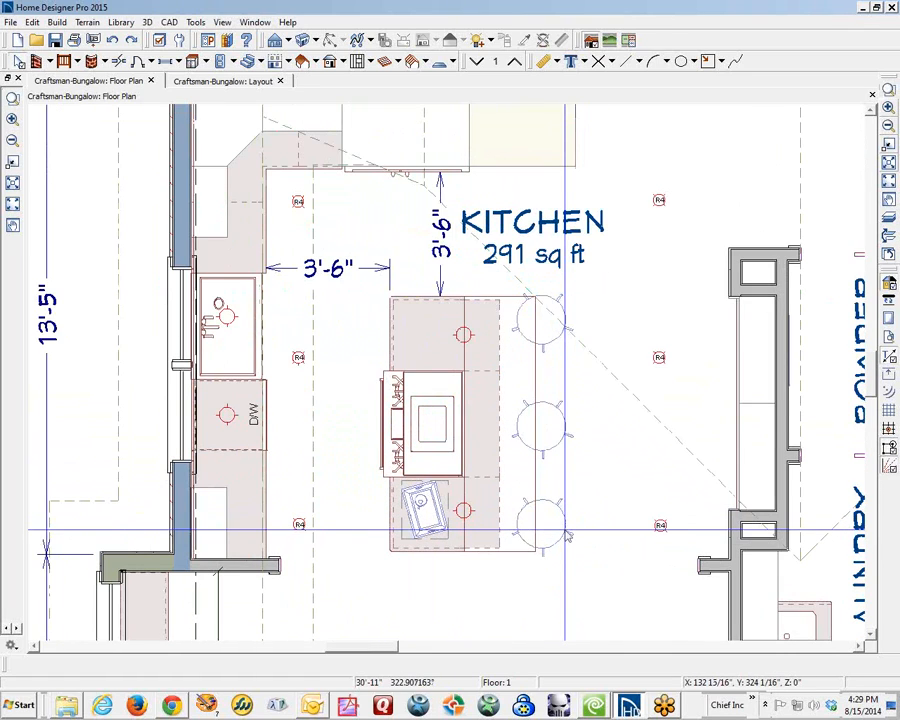
scroll(567, 537, "down", 1)
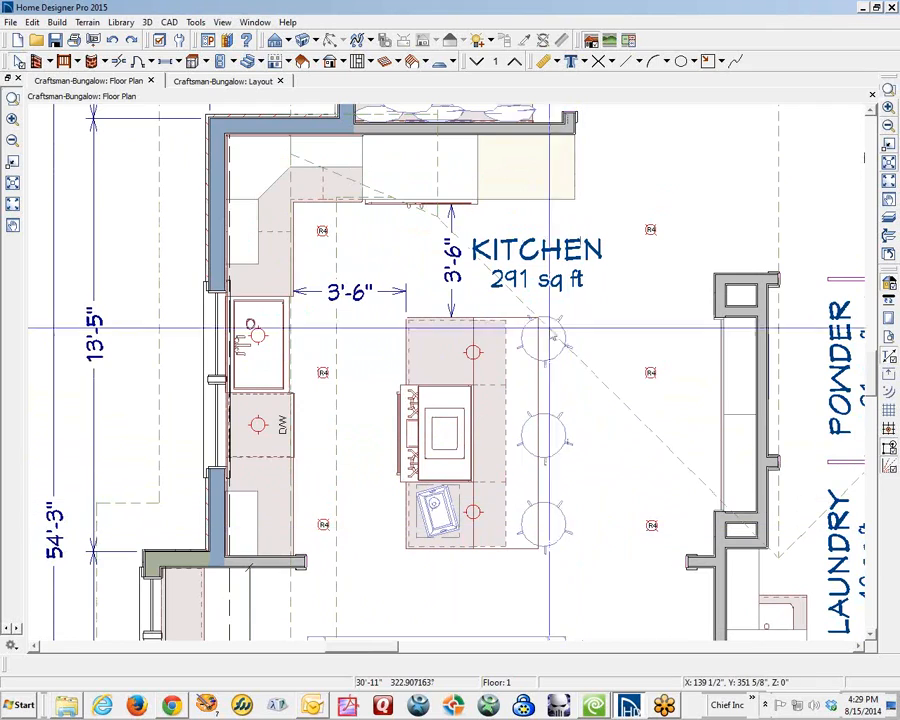
left_click(10, 22)
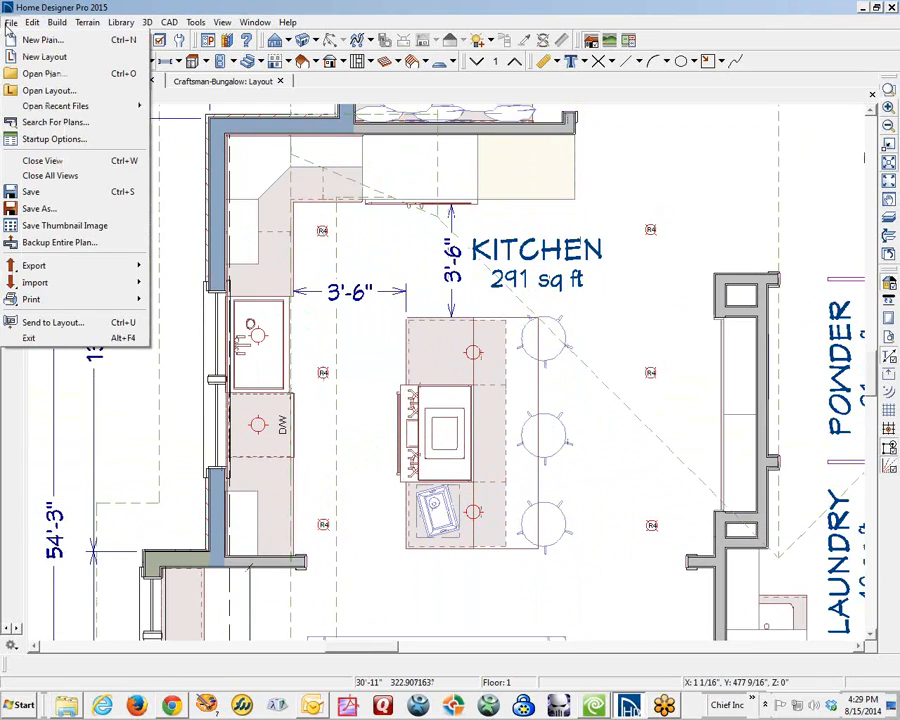
left_click(52, 320)
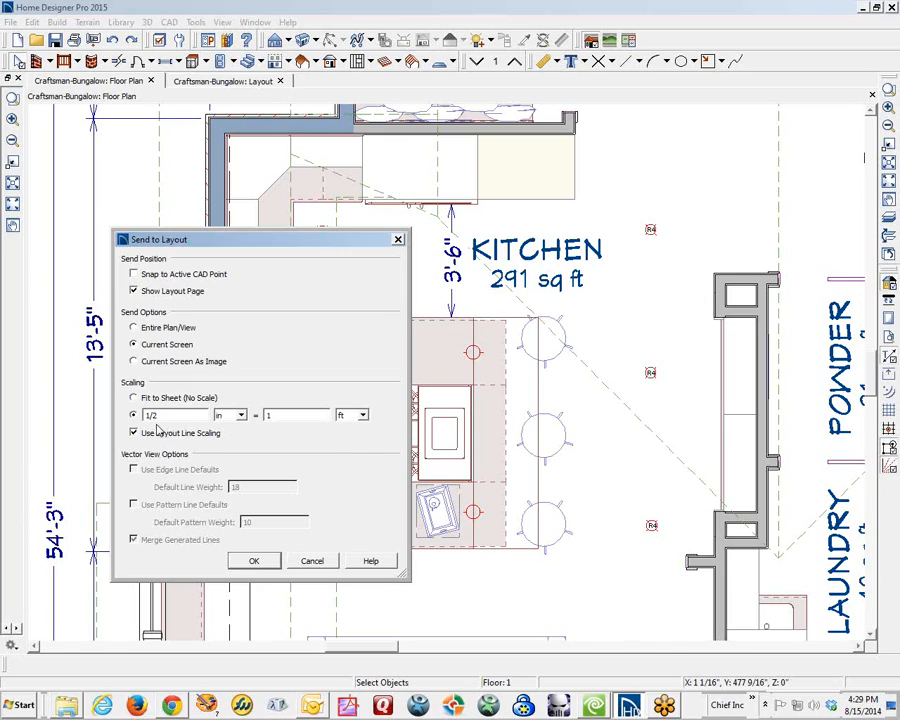
left_click(254, 561)
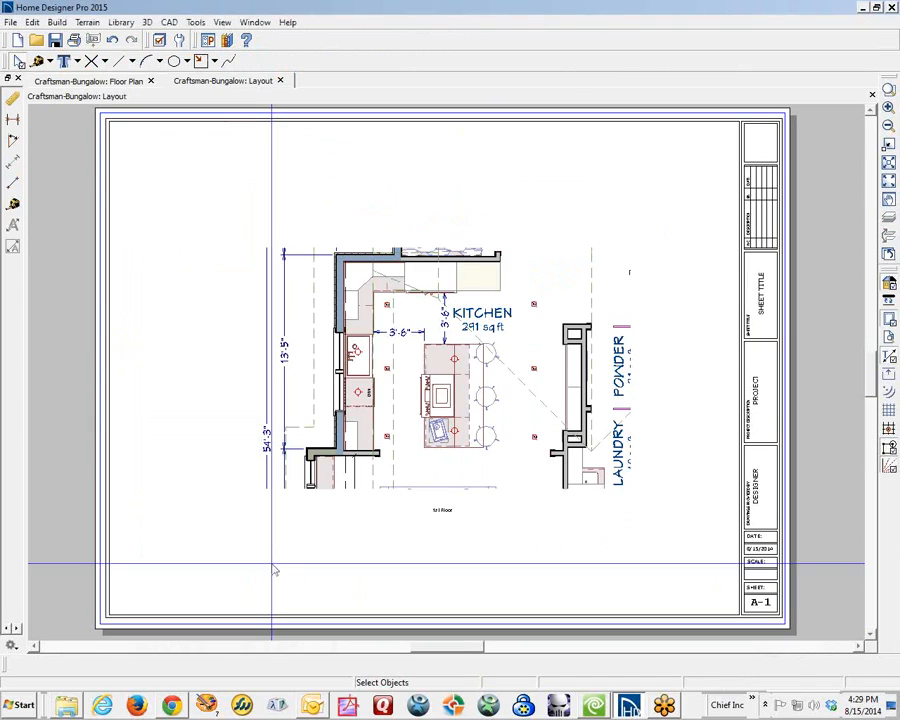
Step: Extend the kitchen layout box upward to include the dining area and sideways to the title block
left_click(430, 471)
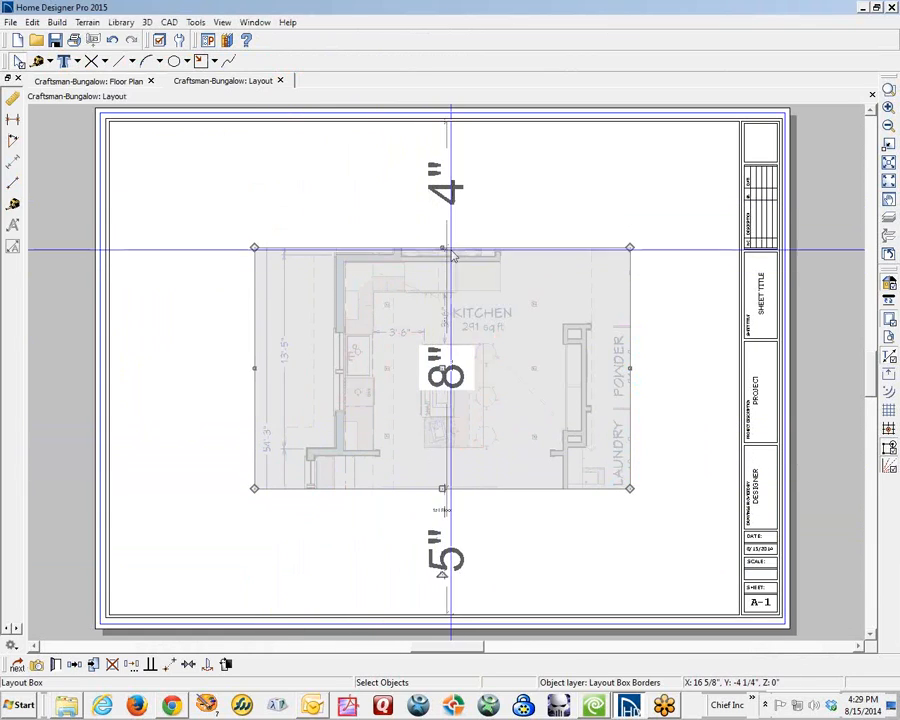
left_click_drag(451, 253, 446, 162)
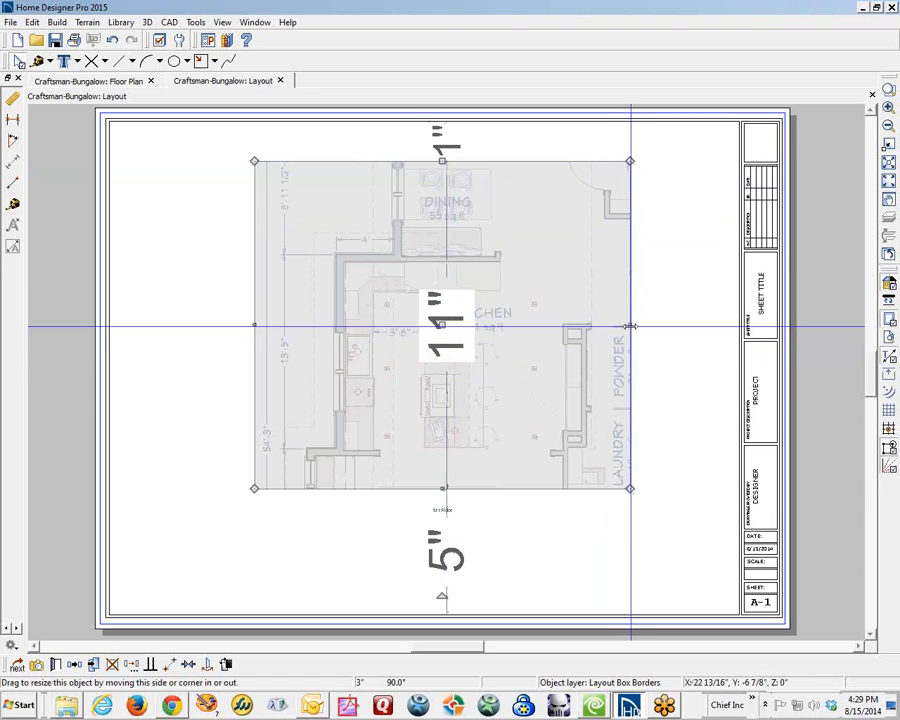
left_click_drag(630, 325, 738, 325)
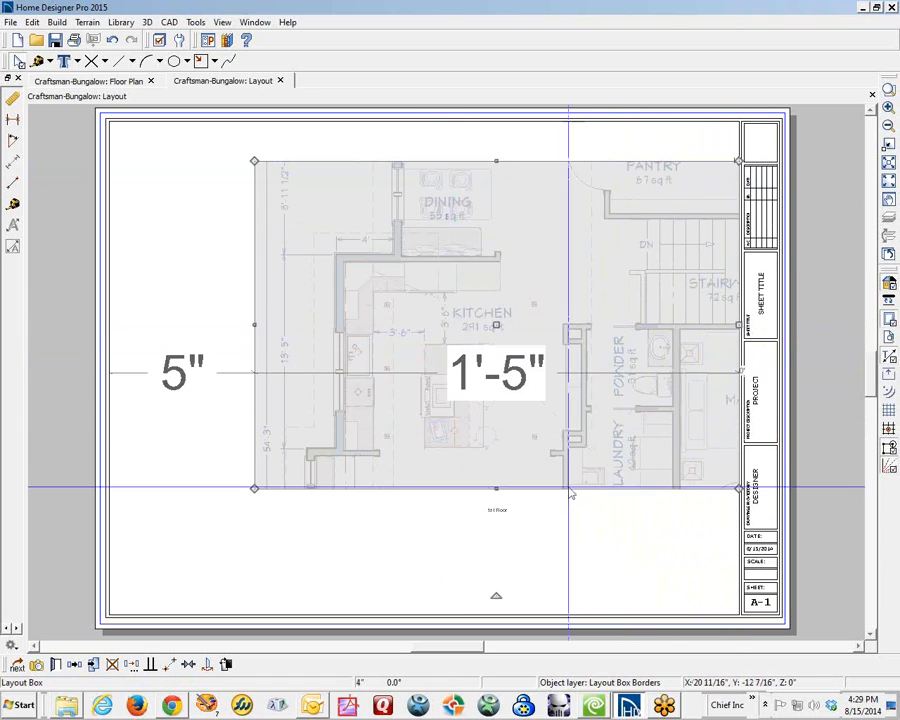
Step: Crop the layout box on all four sides around the kitchen, to about 11" wide and 8" tall
left_click_drag(496, 488, 489, 463)
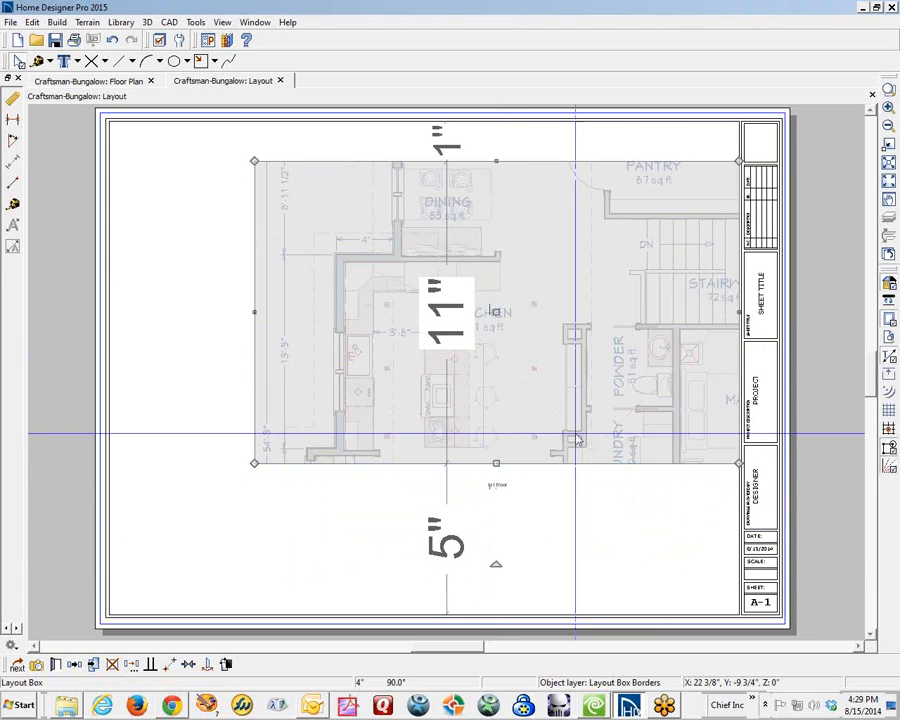
left_click_drag(737, 313, 596, 331)
left_click_drag(425, 162, 402, 242)
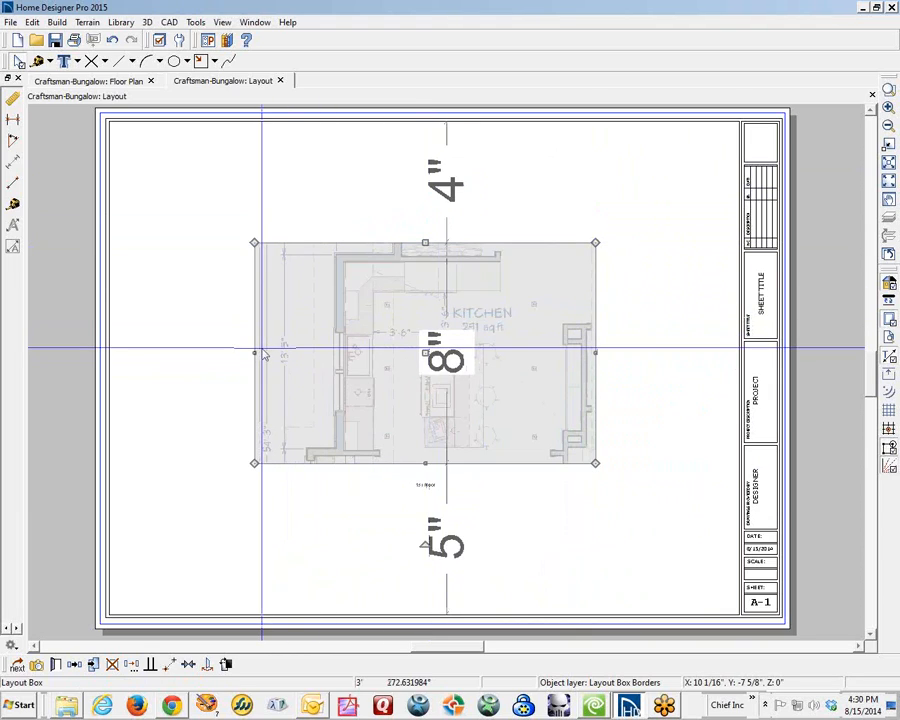
left_click_drag(255, 352, 293, 353)
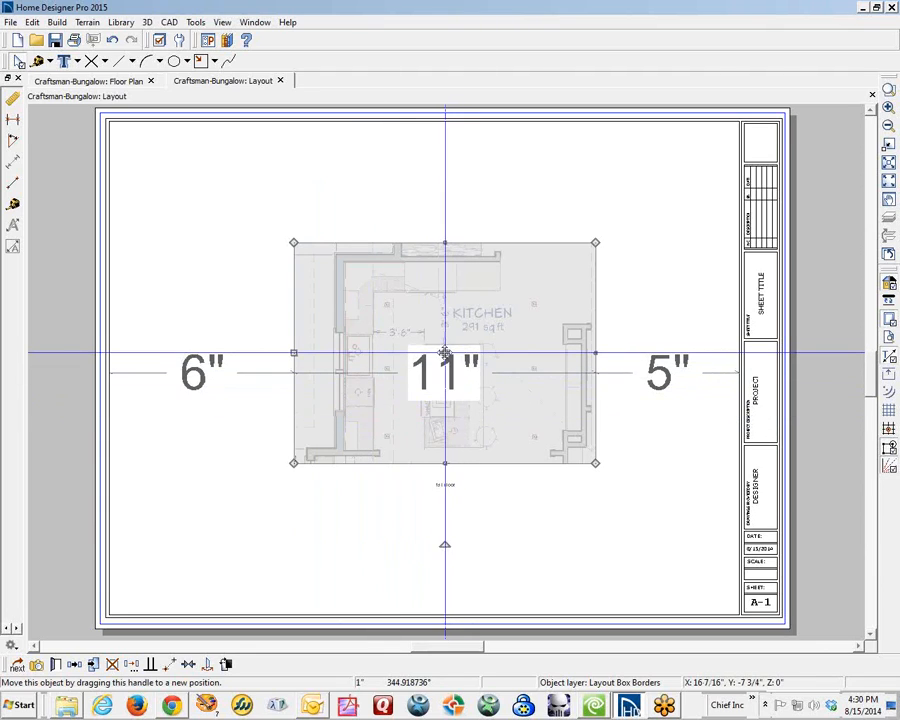
Step: Move the kitchen layout box into the upper-left corner of the page border
left_click_drag(446, 357, 263, 237)
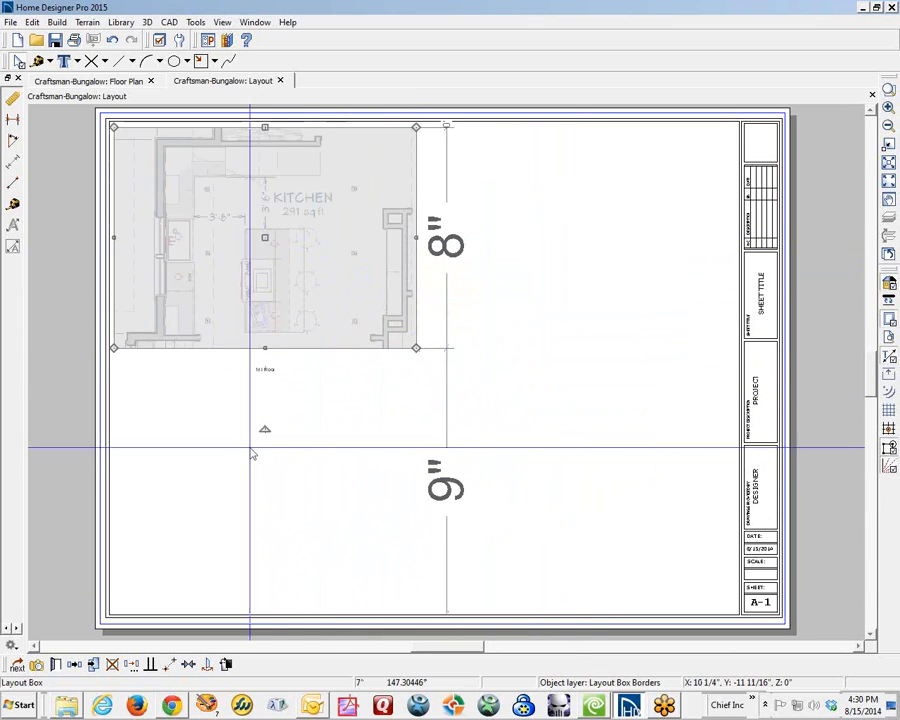
left_click(258, 371)
left_click(277, 374)
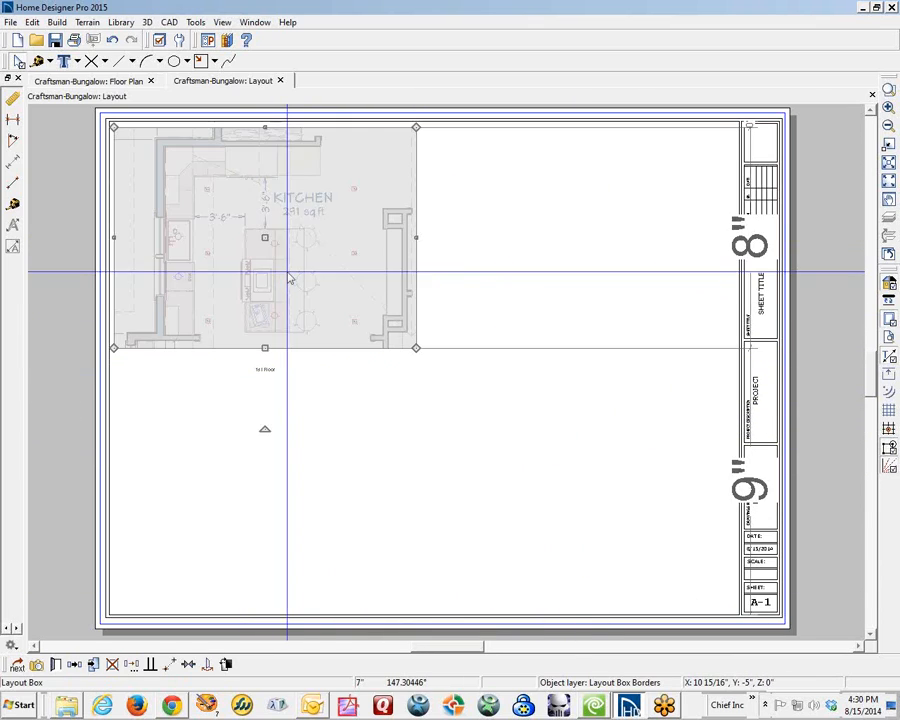
left_click(56, 665)
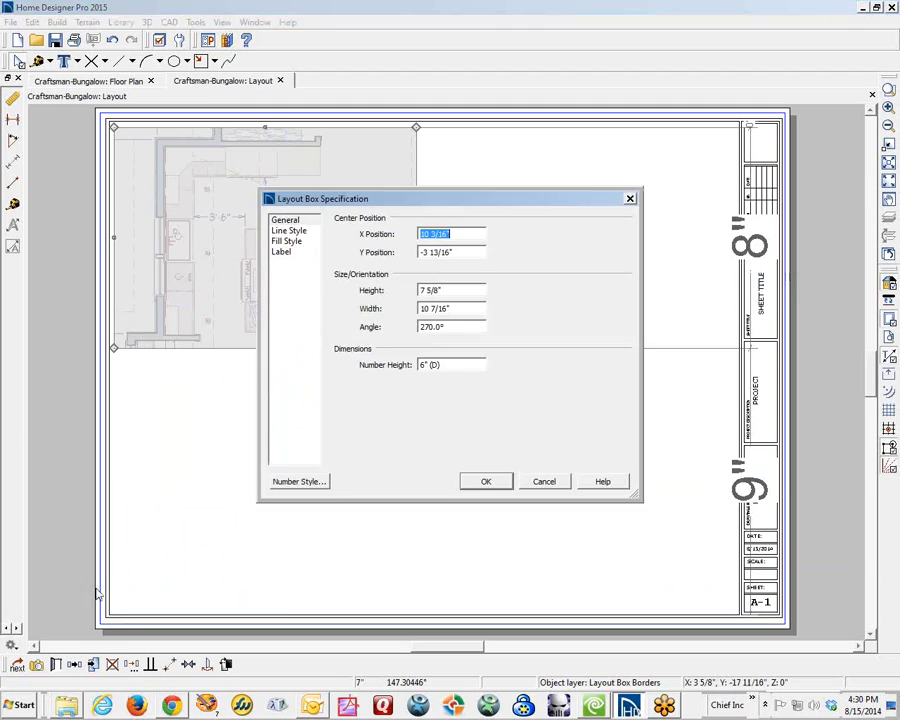
left_click(282, 252)
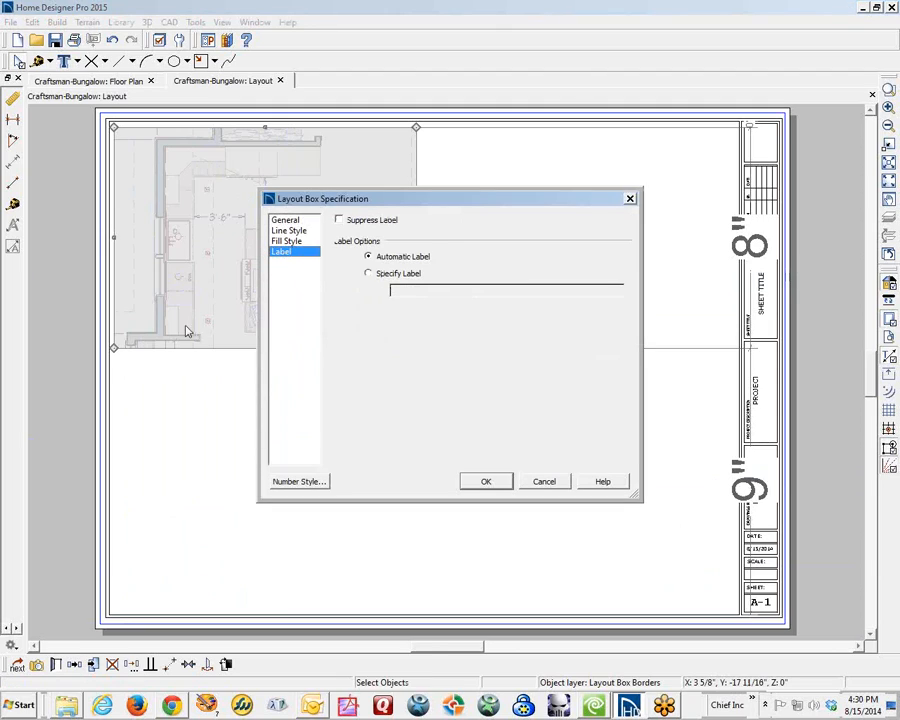
left_click(548, 482)
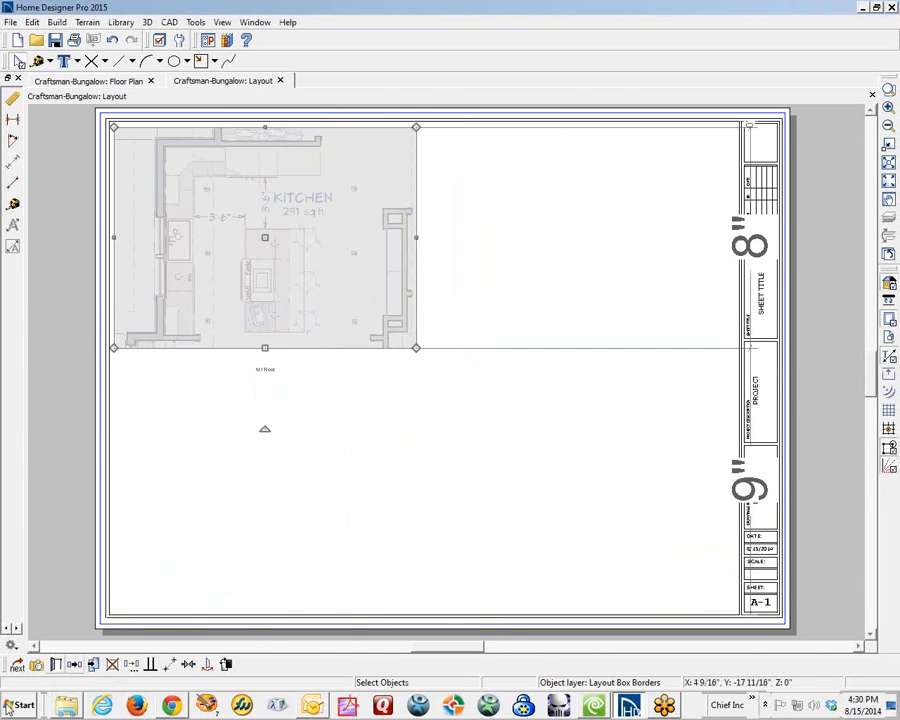
Step: Replace the kitchen layout box's automatic label with the specified label KITCHEN 1/2" SCALE
left_click(56, 665)
left_click(284, 252)
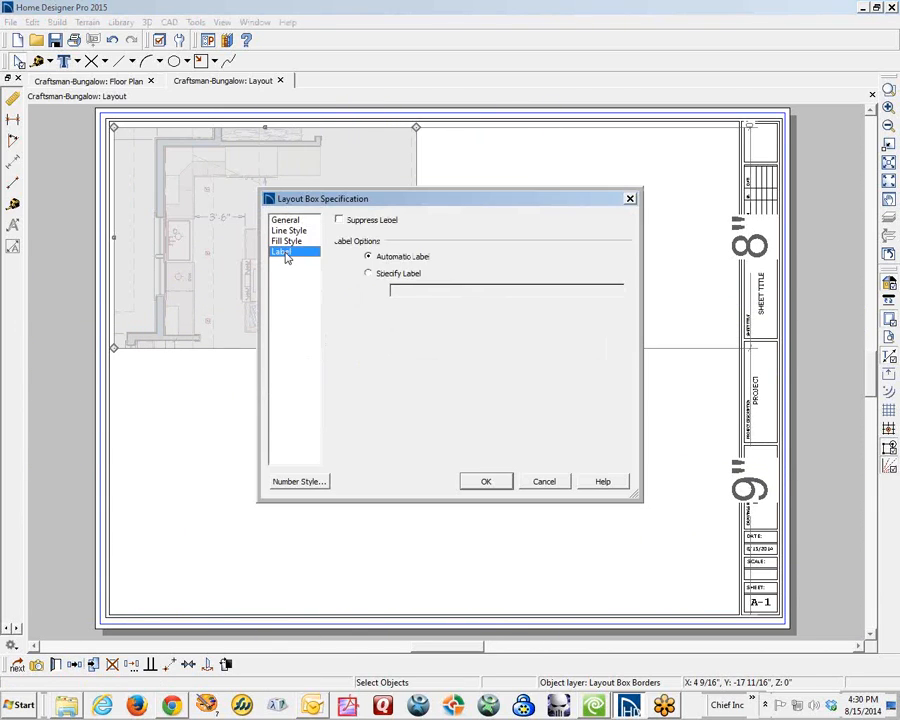
left_click(346, 220)
left_click(340, 221)
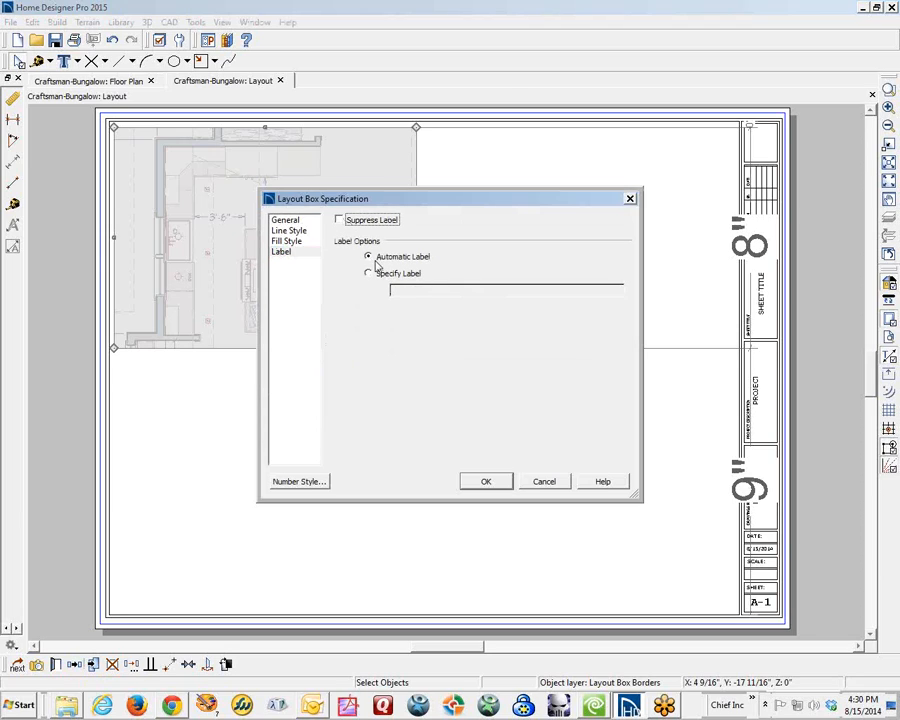
left_click(368, 274)
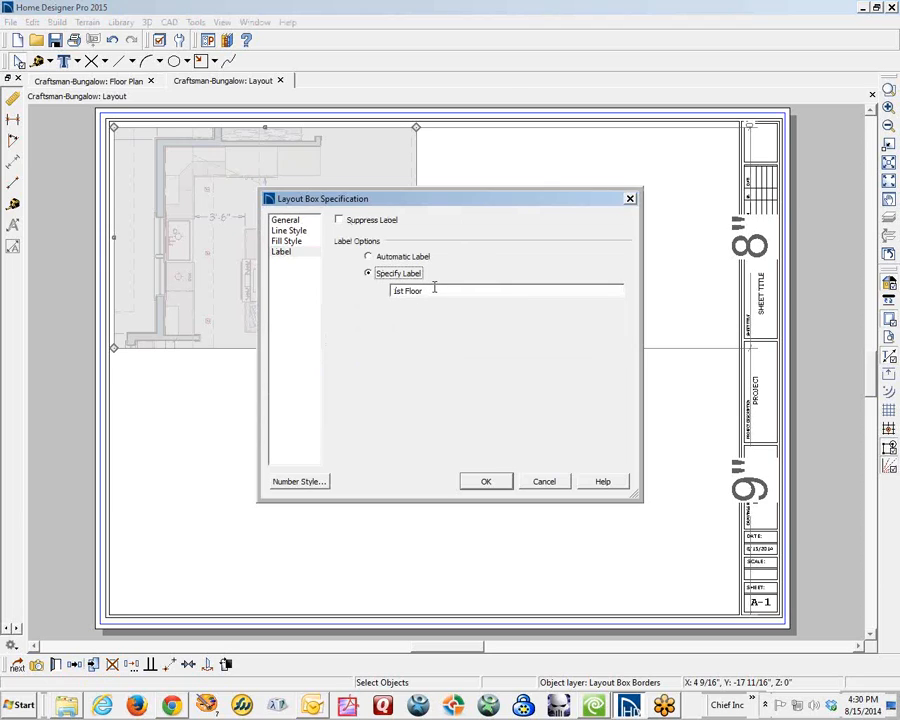
left_click_drag(437, 291, 338, 276)
type("ki")
left_click(509, 482)
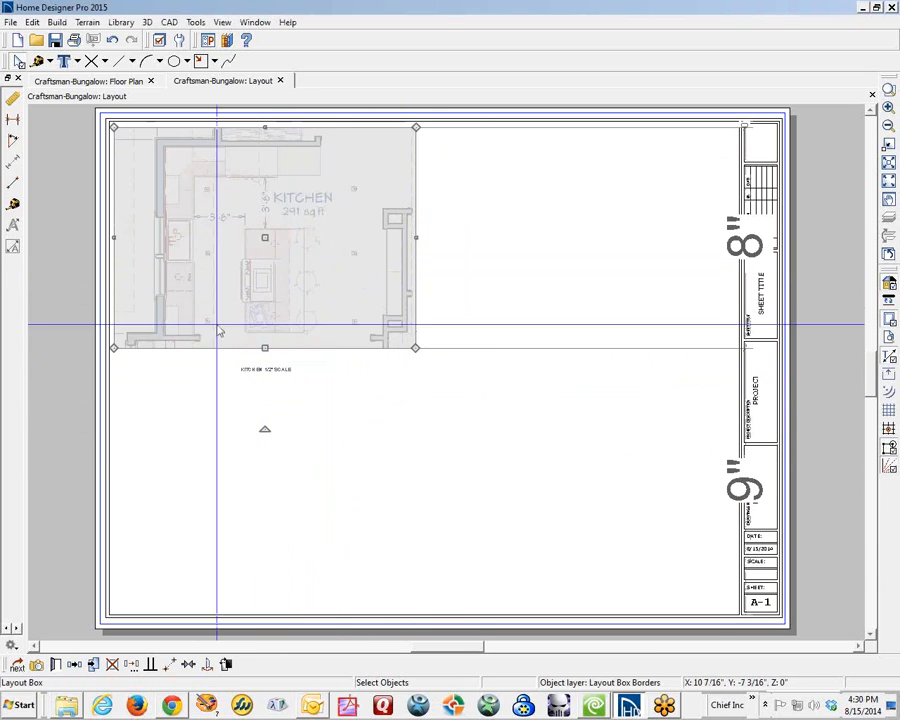
Step: Review the line style settings of the kitchen layout box
left_click(40, 666)
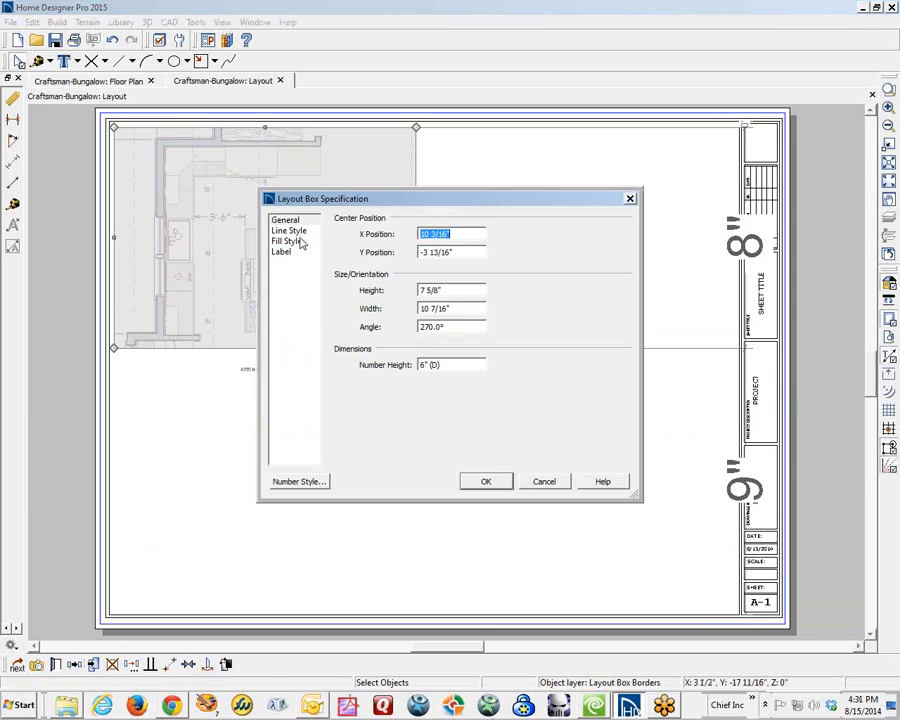
left_click(292, 231)
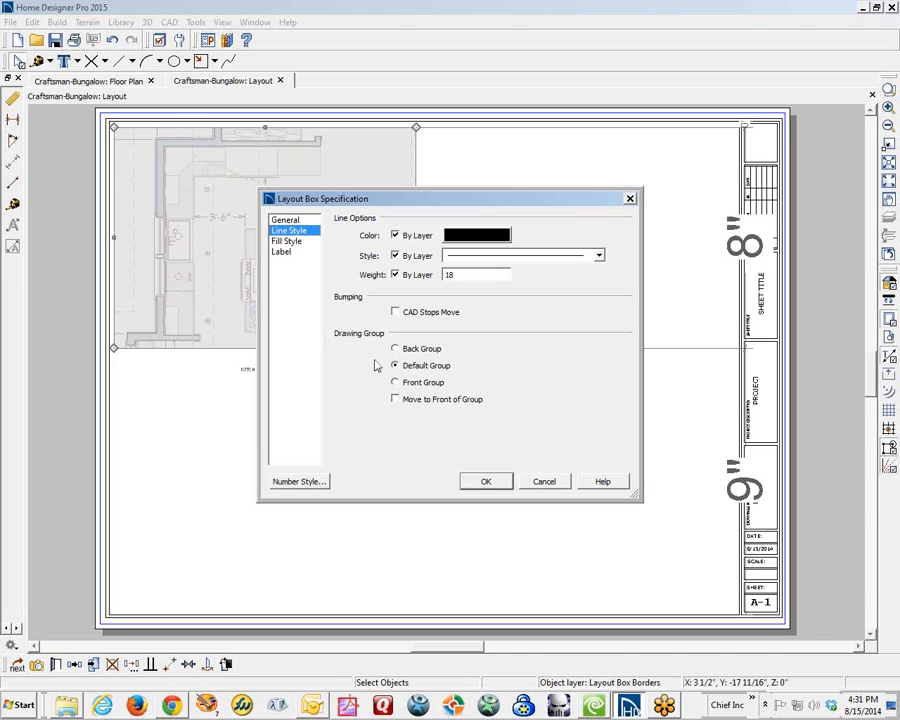
left_click(543, 481)
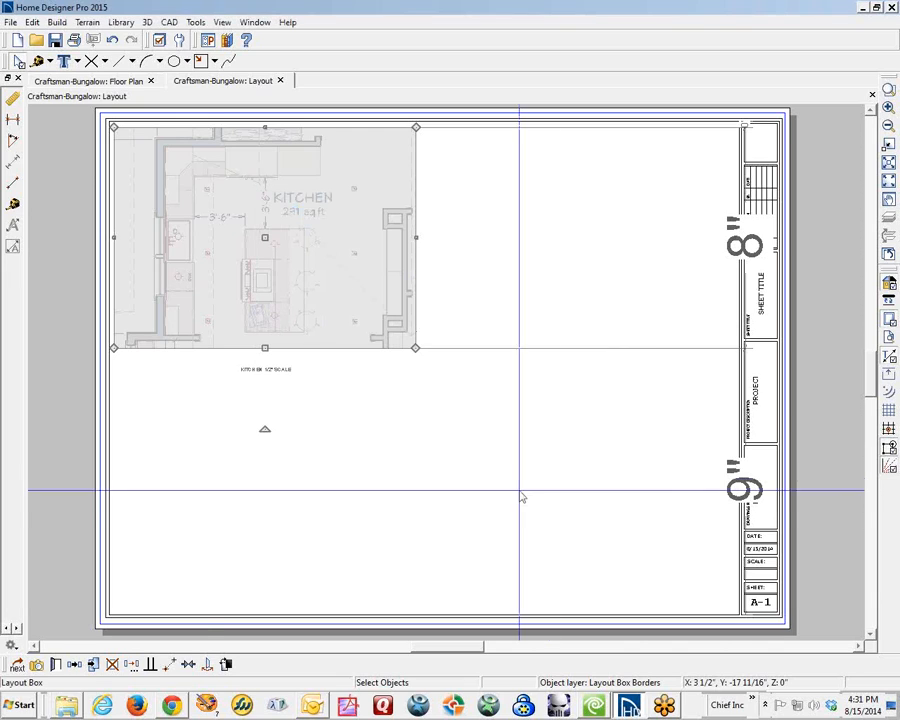
Step: Turn on the display of the Layout Box Borders layer for the layout page
left_click(344, 392)
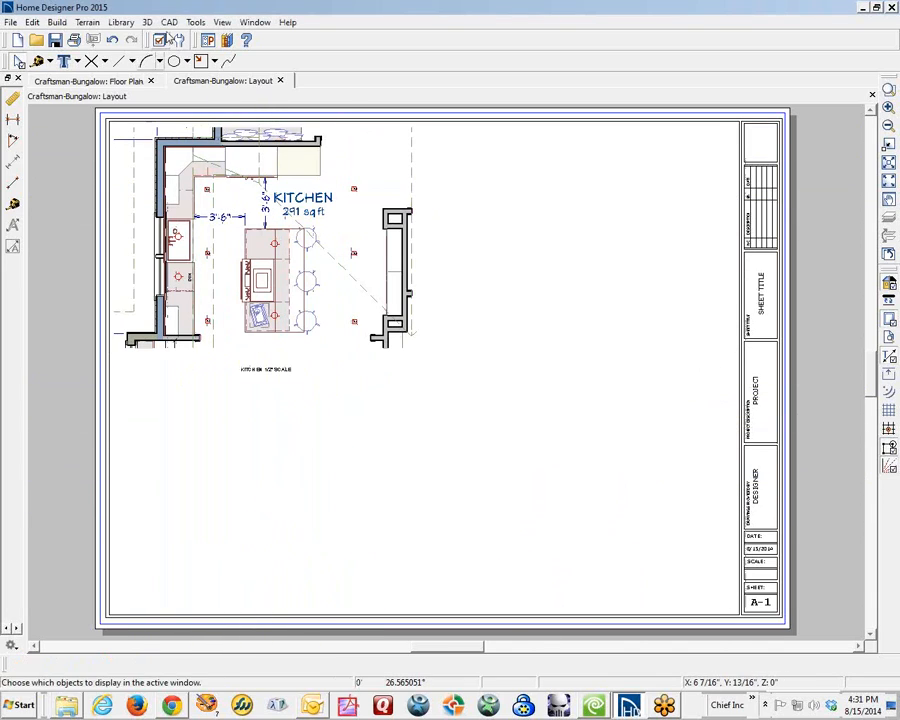
left_click(159, 40)
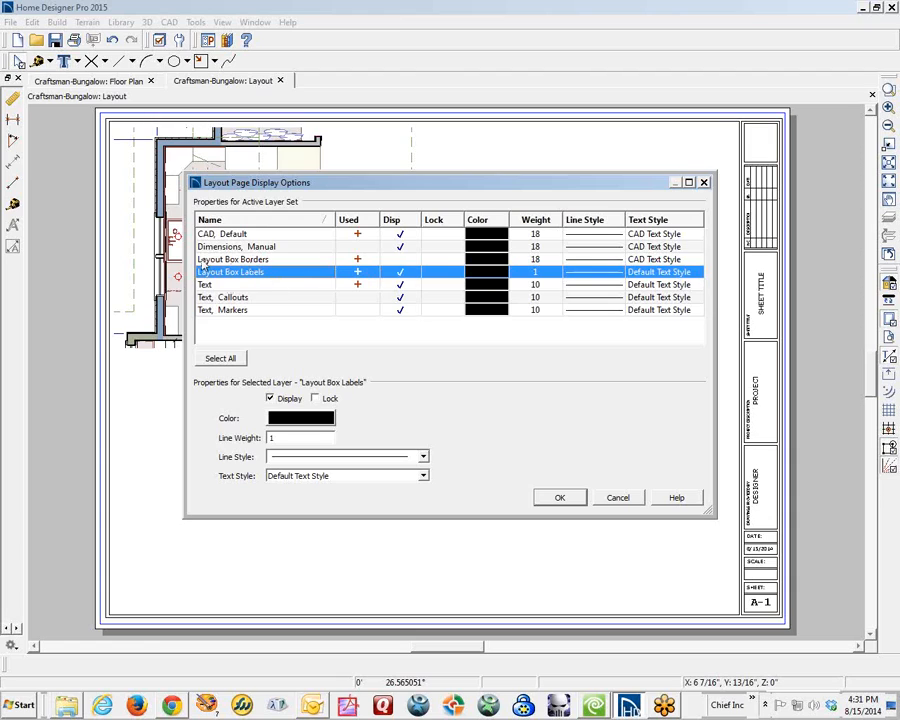
left_click(397, 261)
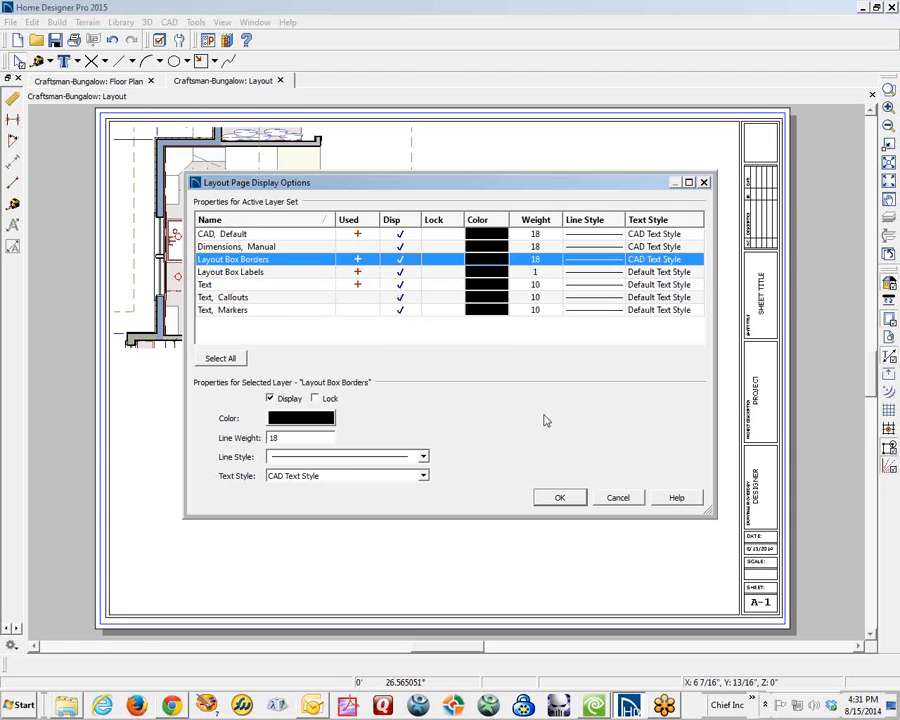
left_click(559, 498)
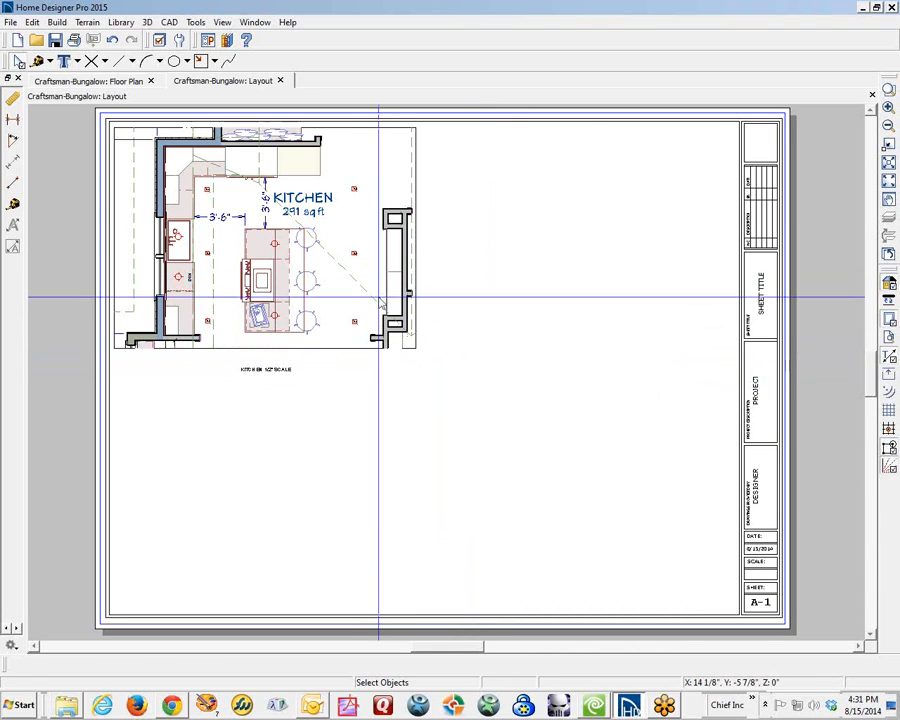
Step: Review the kitchen layout box's line style, fill style and label settings
left_click(321, 310)
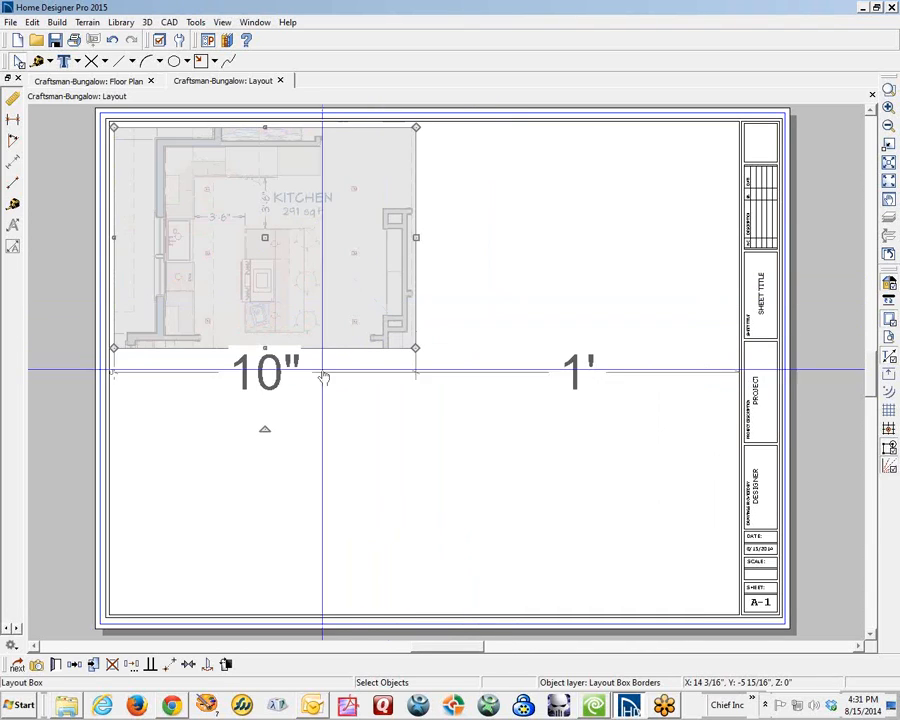
left_click(37, 665)
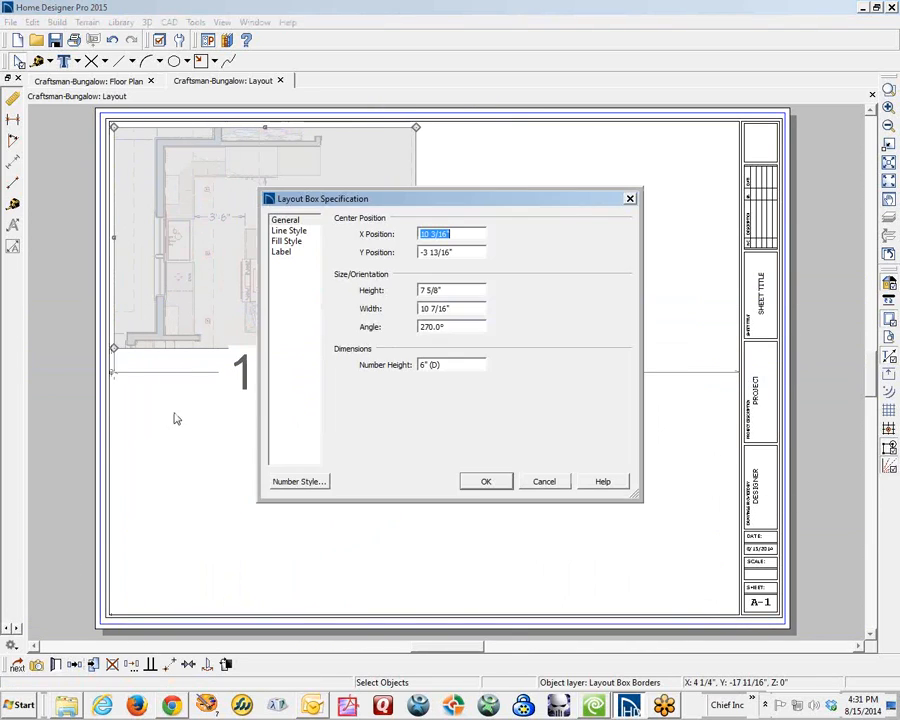
left_click(289, 231)
left_click(286, 242)
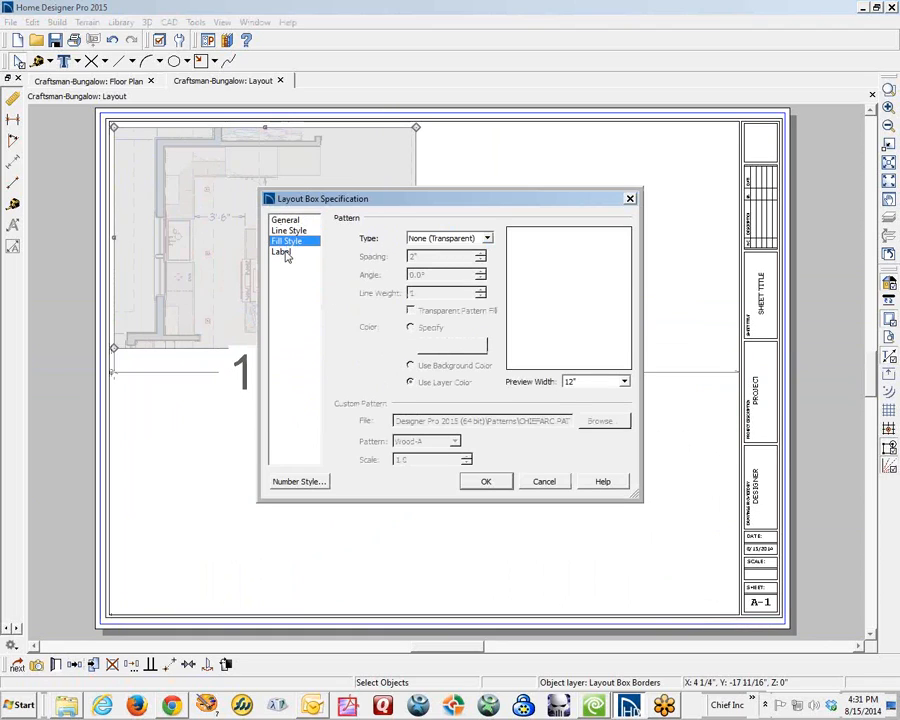
left_click(283, 252)
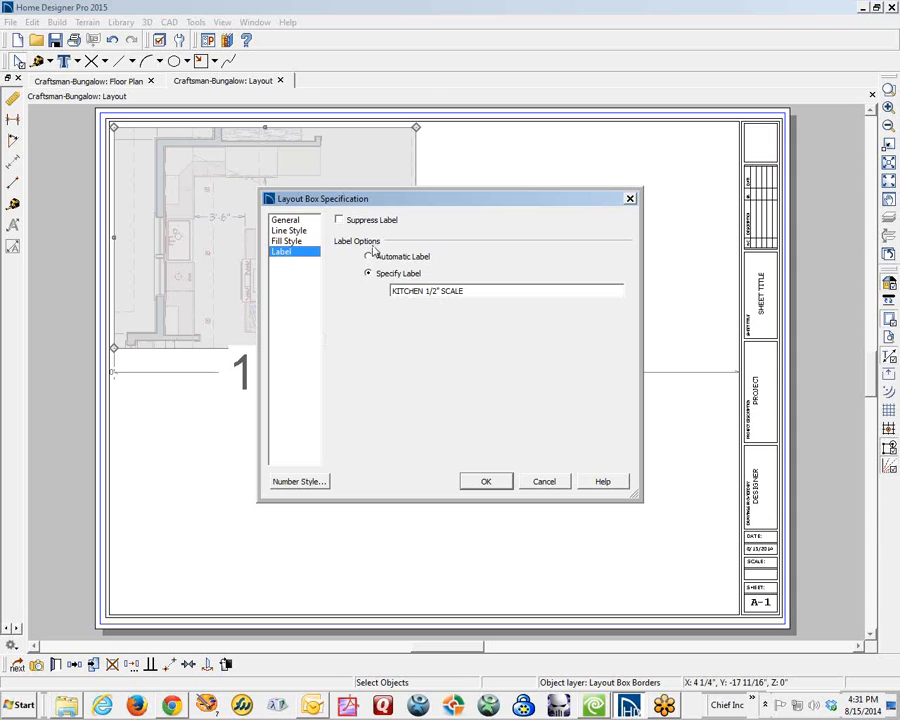
left_click(542, 482)
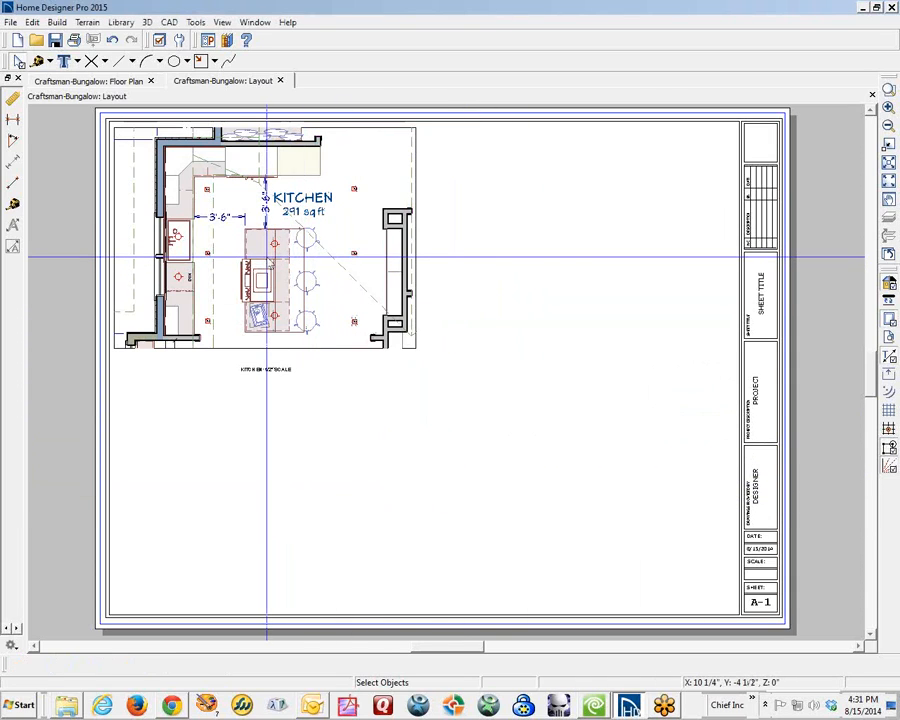
Step: Open the floor plan linked to the kitchen layout box and create a Full Camera view across the island toward the sink
double_click(266, 256)
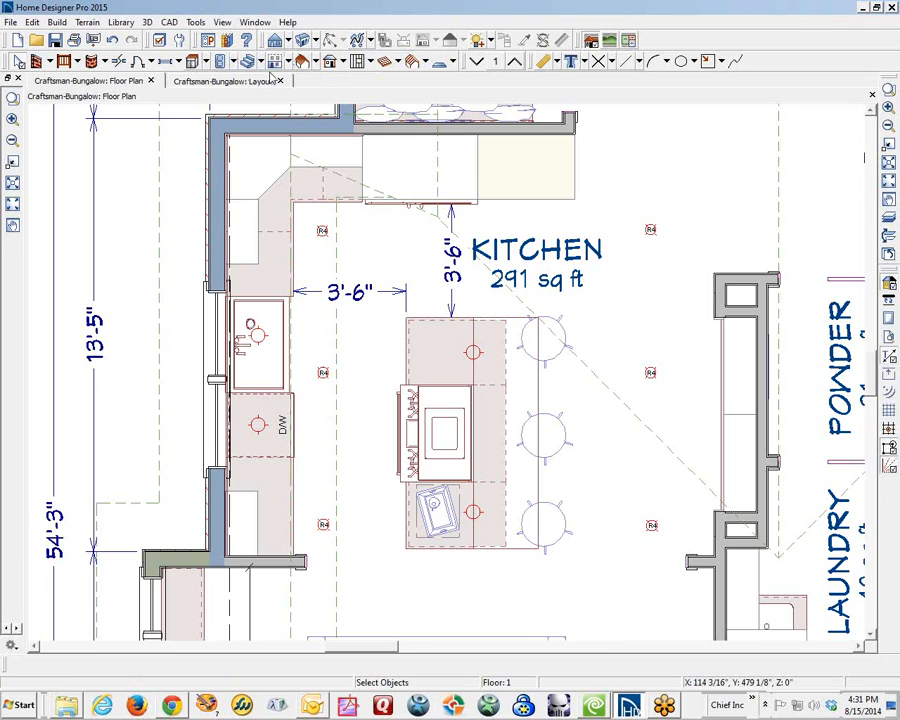
left_click(317, 40)
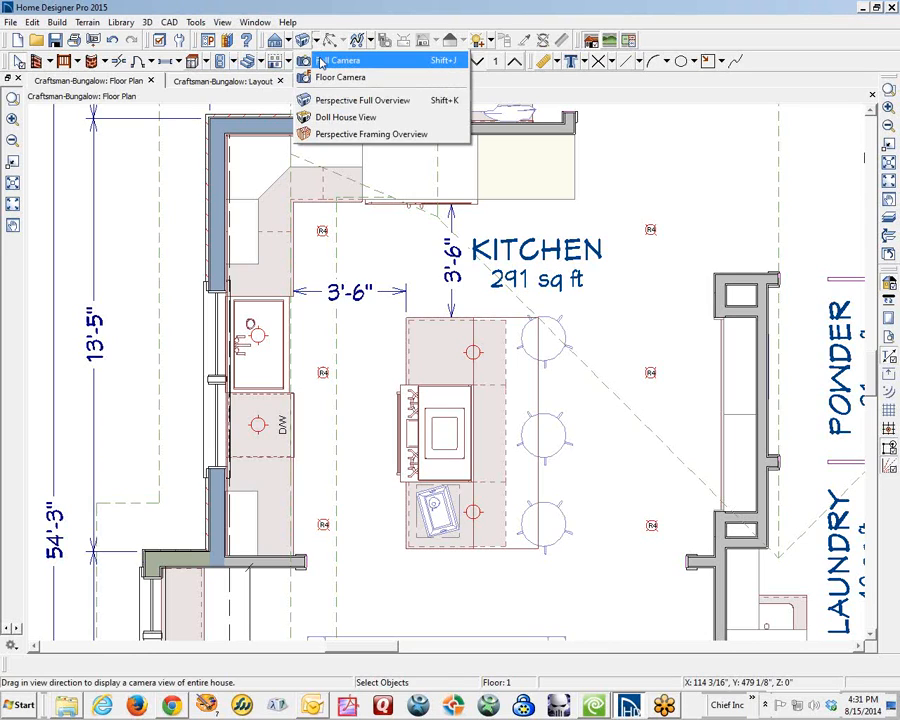
left_click(324, 60)
left_click_drag(705, 219, 215, 390)
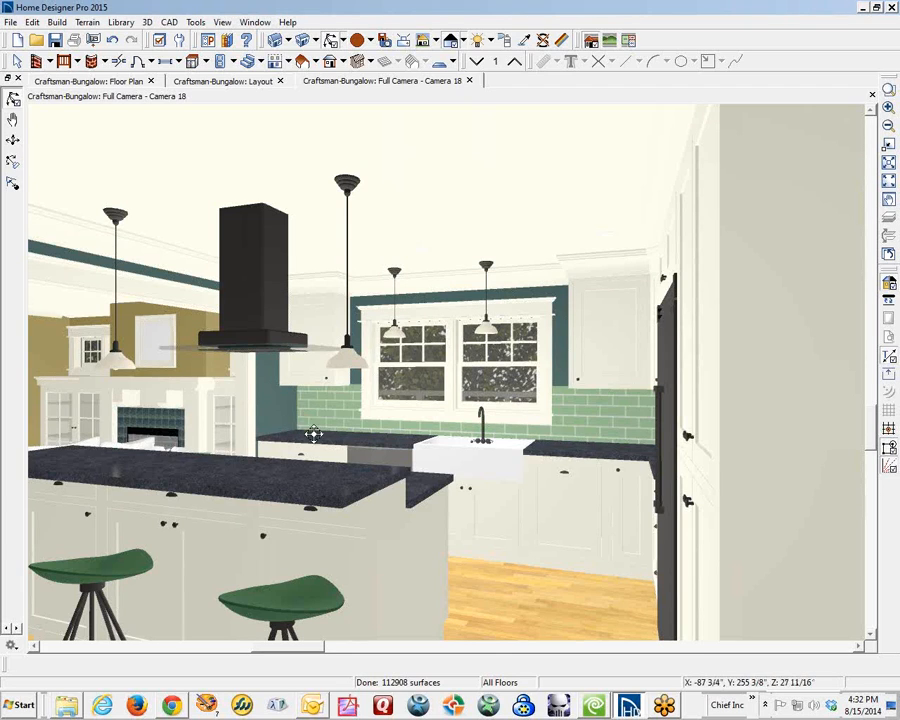
Step: Switch the kitchen camera view's rendering technique to Vector View
left_click(34, 646)
left_click(34, 646)
left_click(34, 646)
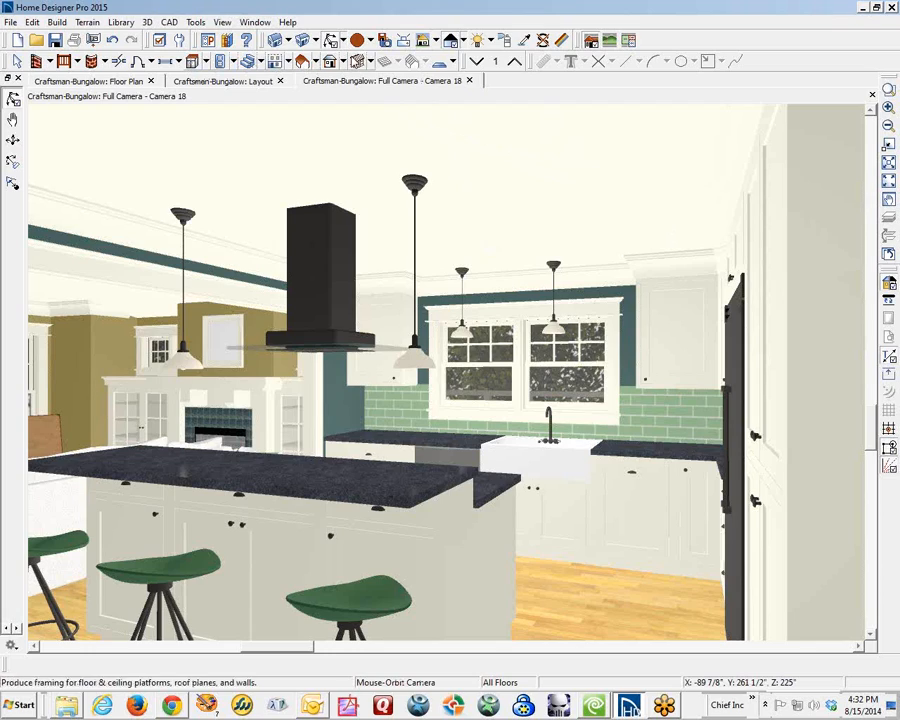
left_click(464, 42)
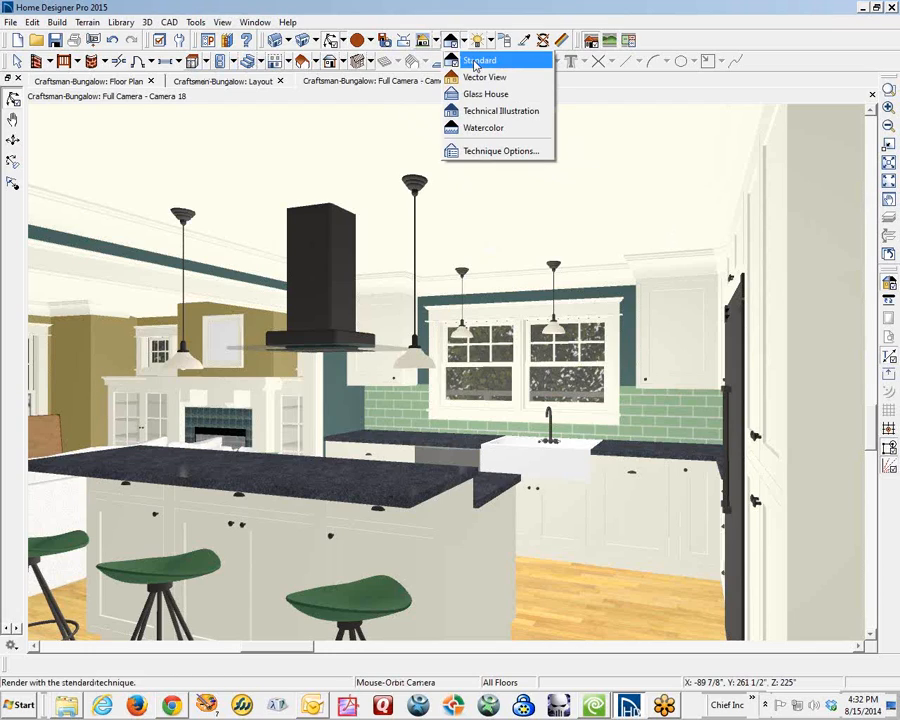
left_click(531, 79)
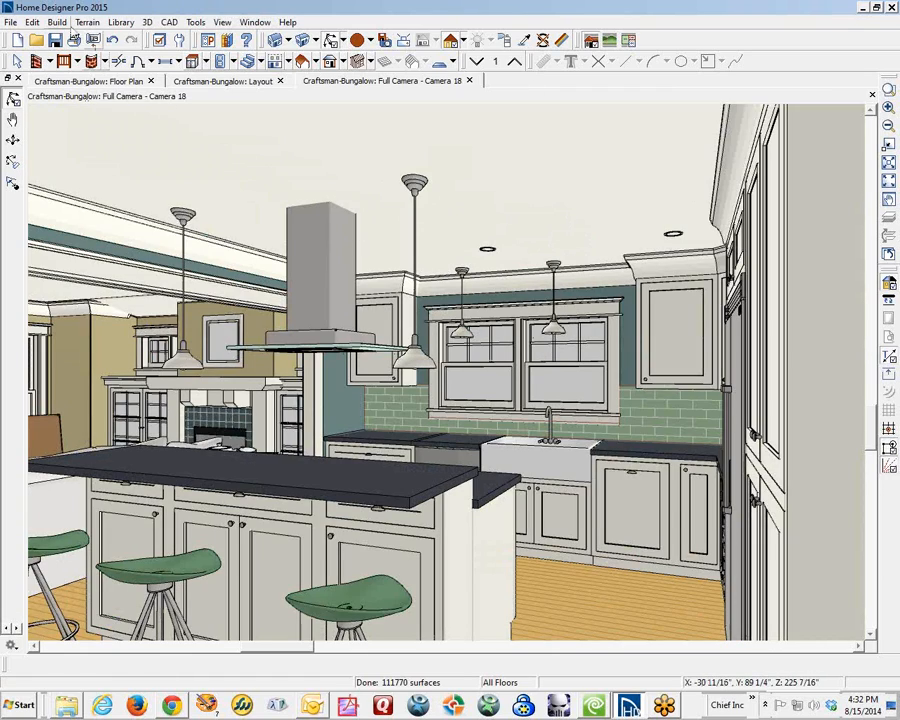
Step: Send the kitchen camera view to the layout as Current Screen, using layout line scaling and merged generated lines
left_click(10, 22)
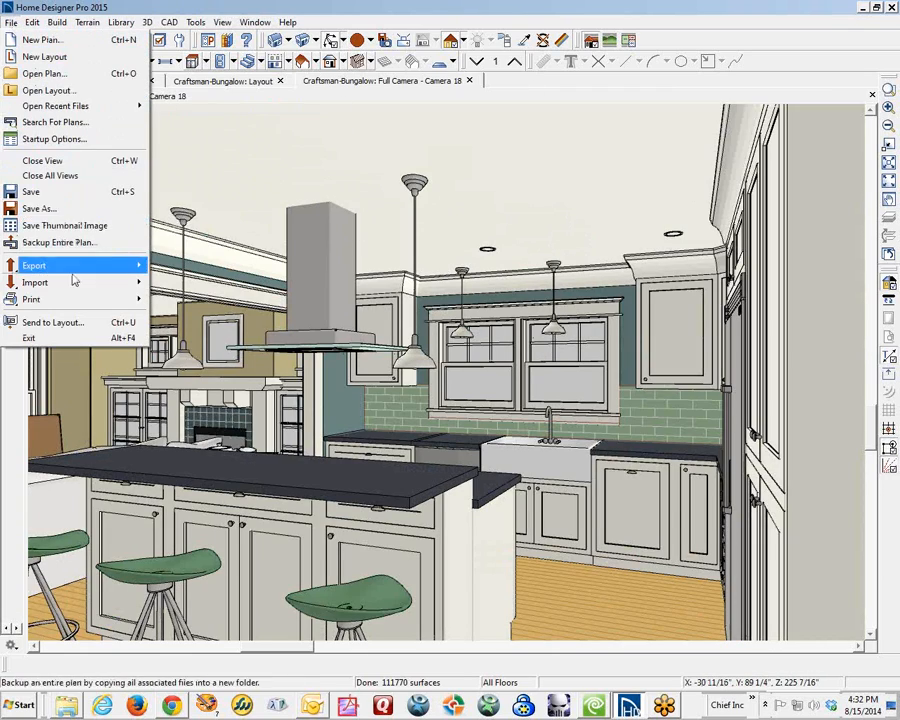
left_click(60, 322)
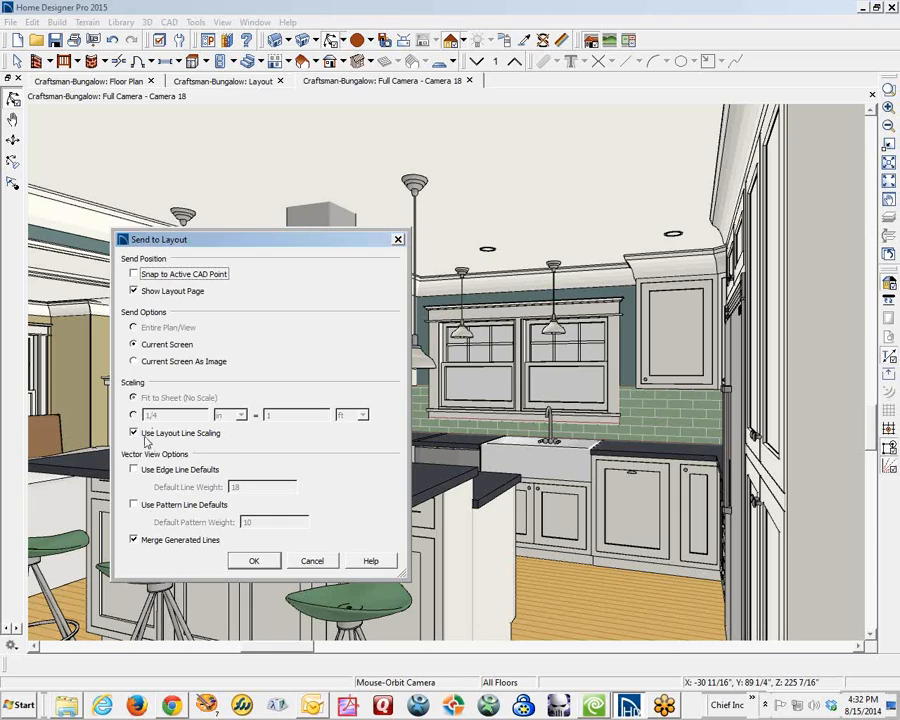
left_click(263, 561)
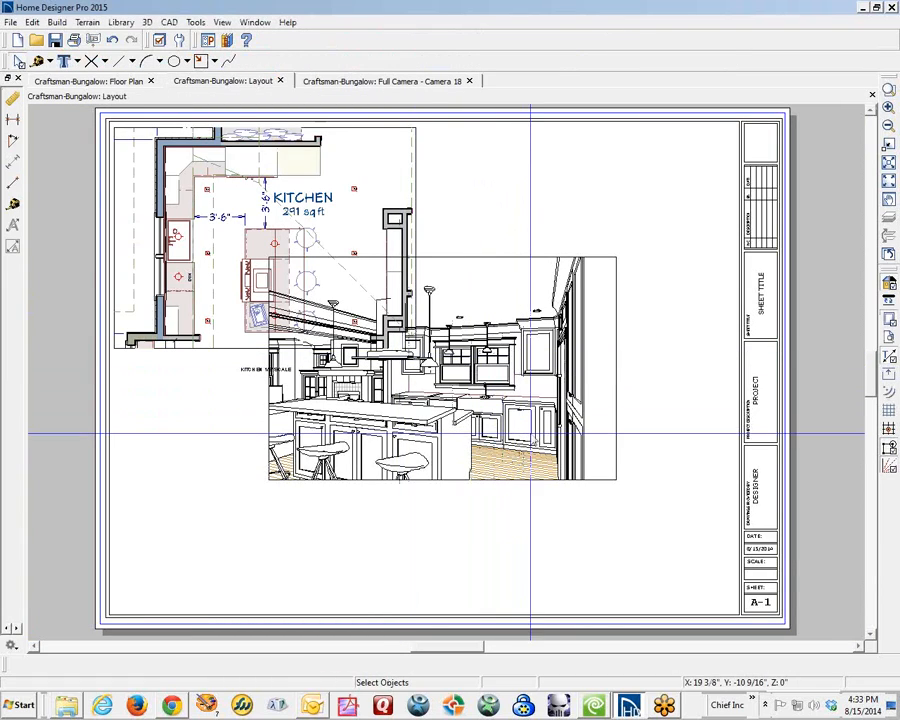
Step: Move the camera view's layout box to the lower right of the page and resize it to about 10" wide and 9" tall
left_click(455, 378)
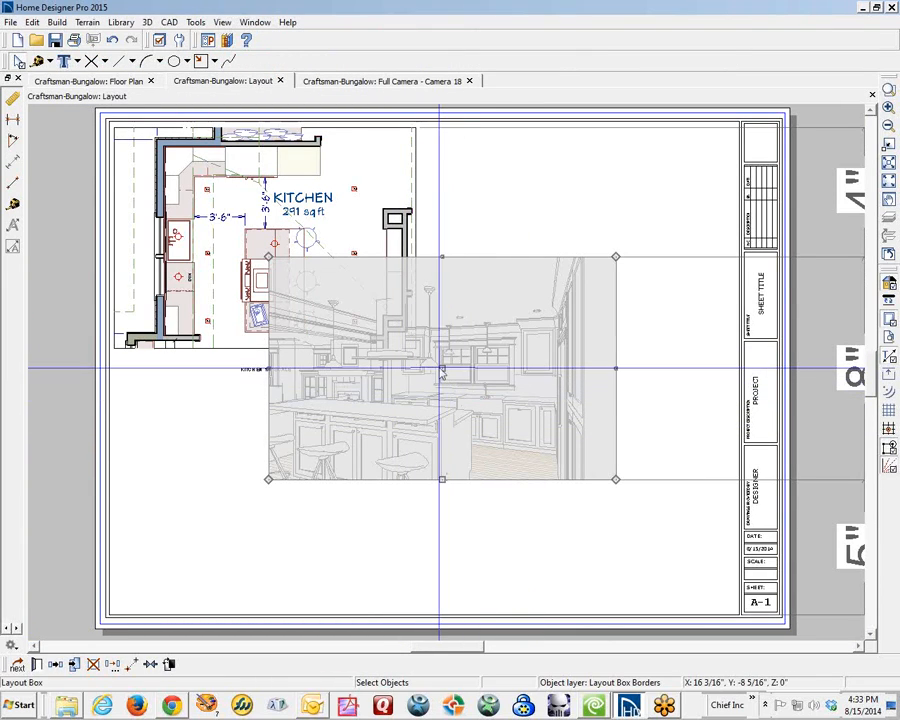
left_click_drag(442, 368, 549, 432)
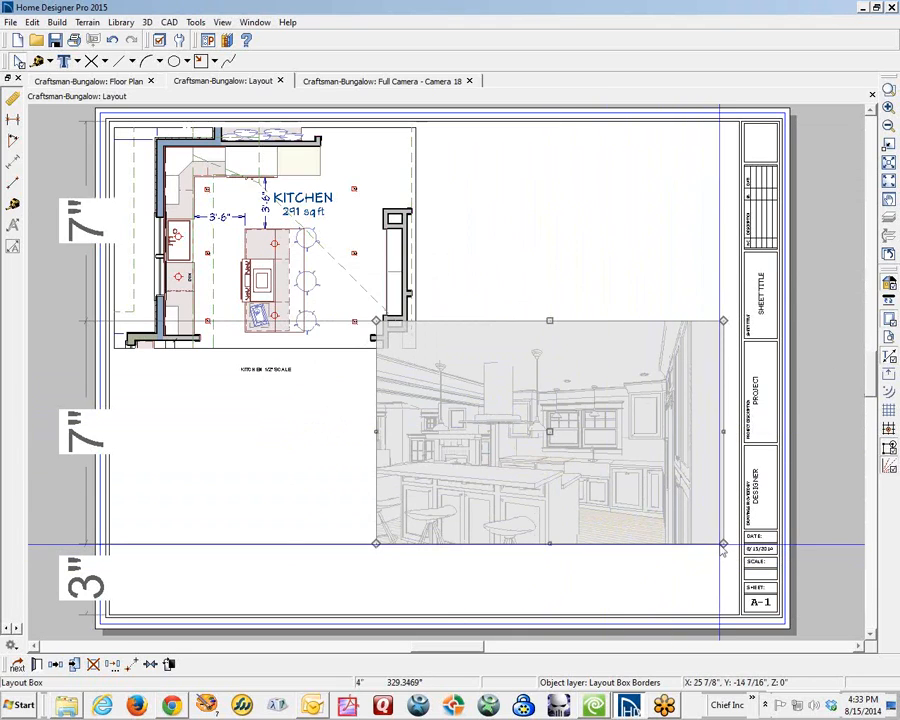
mouse_move(724, 543)
left_mouse_down()
mouse_move(630, 478)
mouse_move(665, 522)
mouse_move(561, 466)
mouse_move(561, 452)
mouse_move(581, 456)
mouse_move(725, 570)
mouse_move(727, 557)
left_mouse_up()
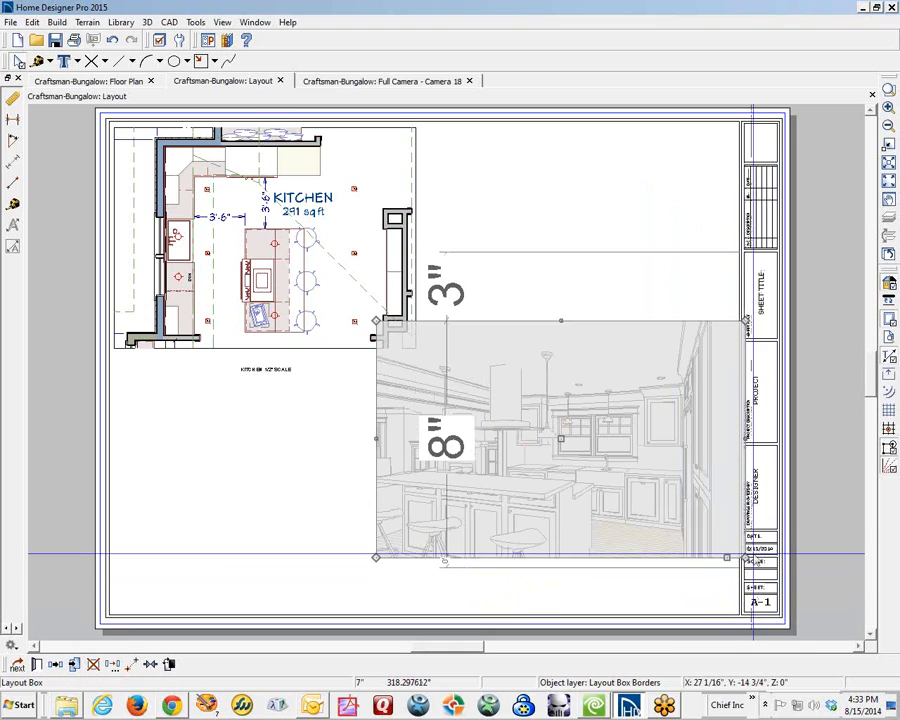
left_click_drag(746, 555, 671, 512)
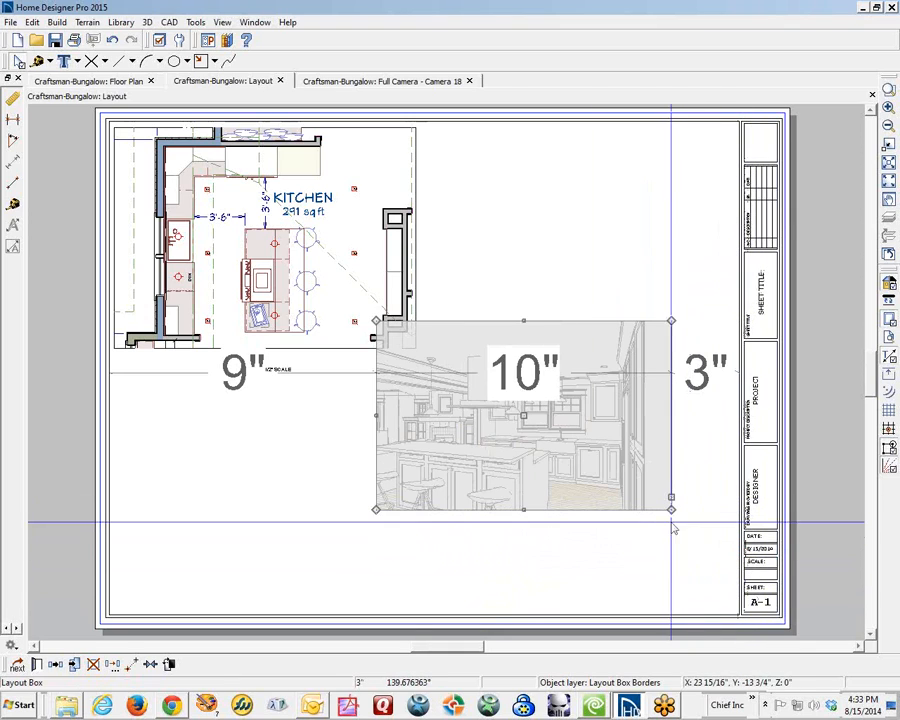
left_click_drag(523, 512, 523, 589)
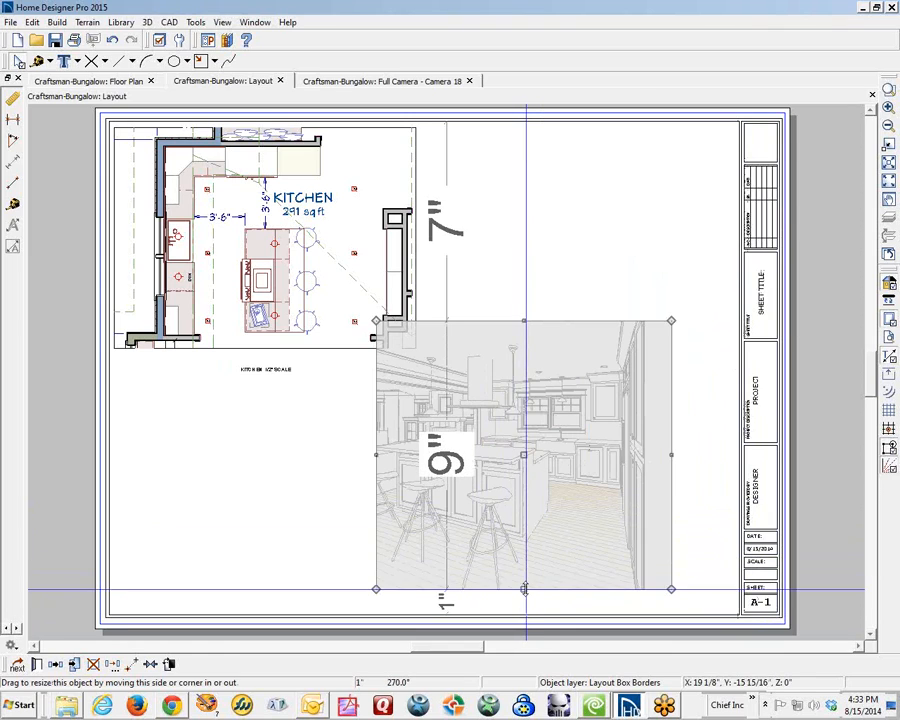
Step: Crop the sides and top of the kitchen camera's layout box, scale it to about 8" tall and move it beside the kitchen plan
left_click_drag(675, 454, 641, 459)
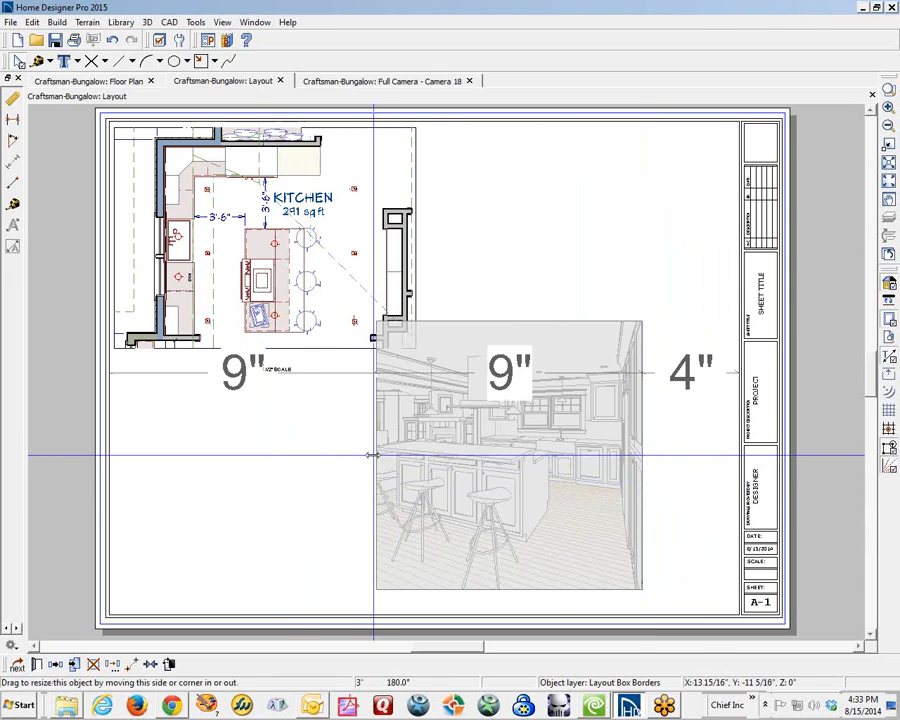
left_click_drag(372, 455, 336, 455)
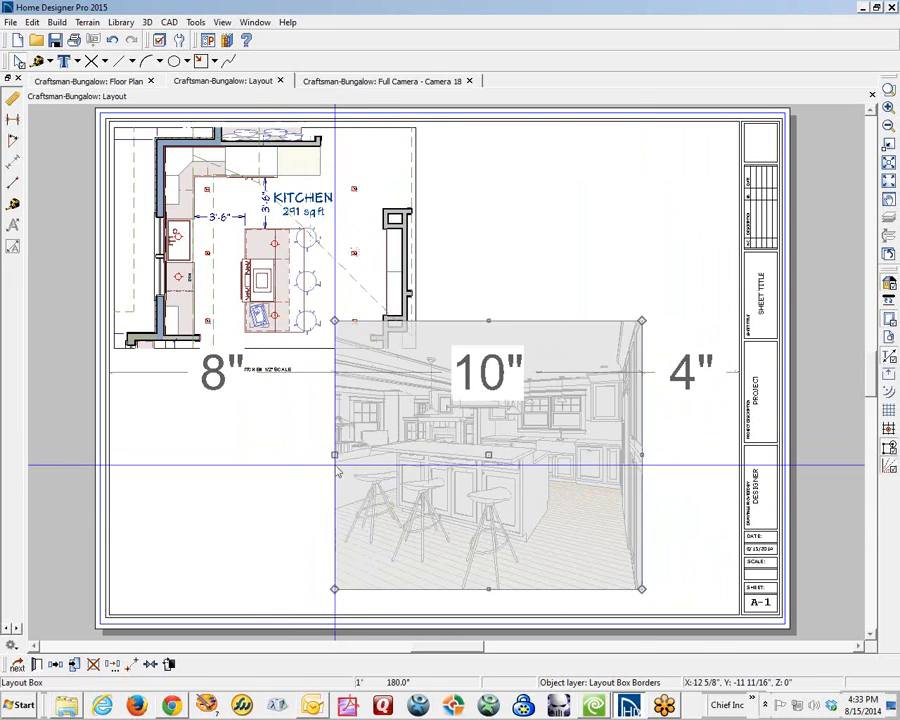
left_click_drag(333, 455, 303, 455)
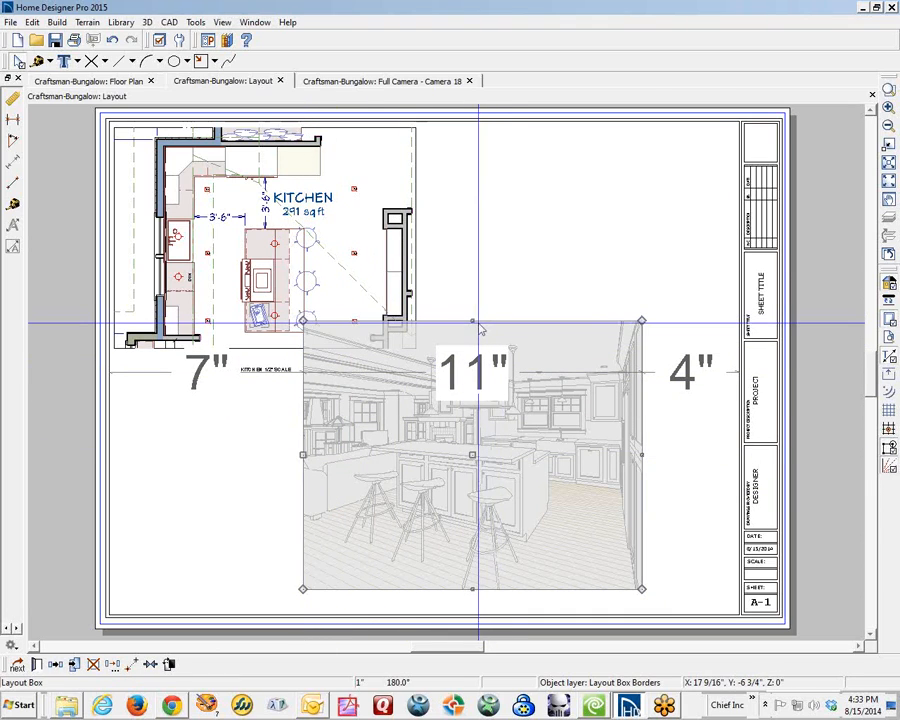
left_click_drag(473, 320, 474, 333)
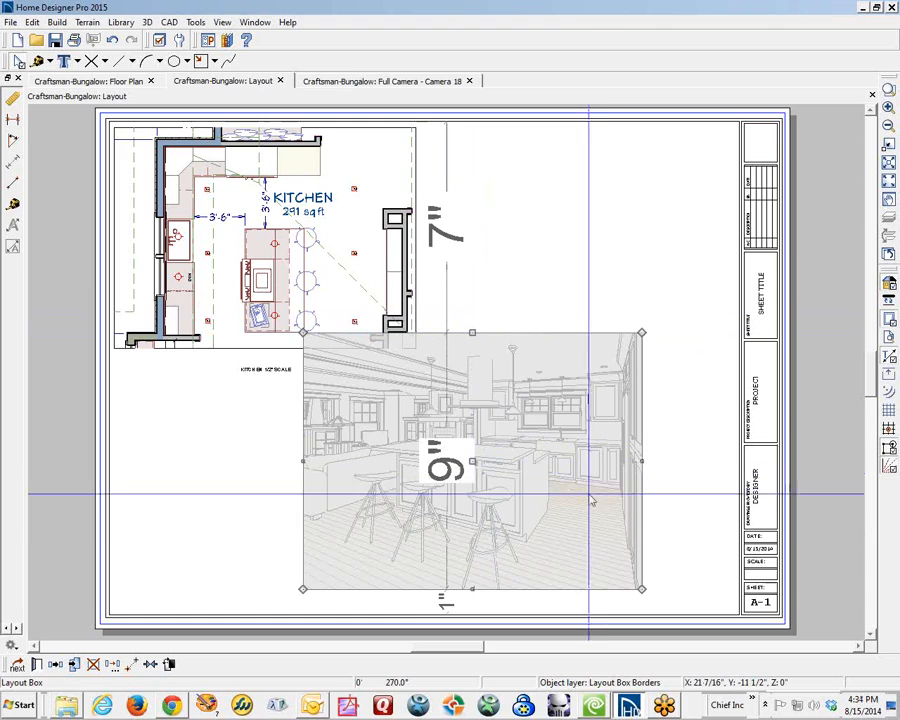
left_click_drag(640, 587, 600, 557)
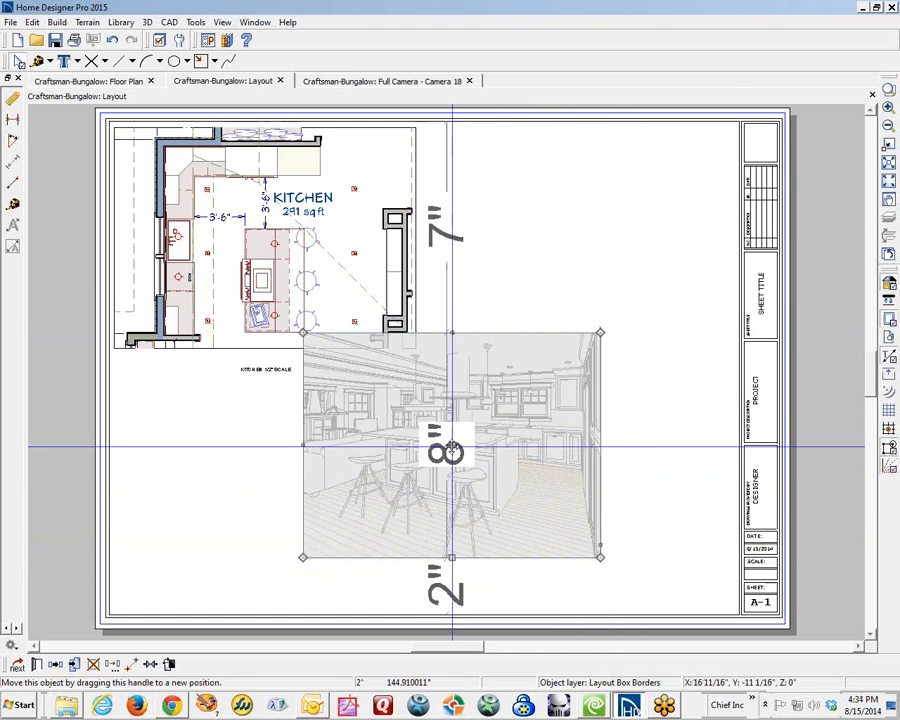
left_click_drag(451, 449, 581, 241)
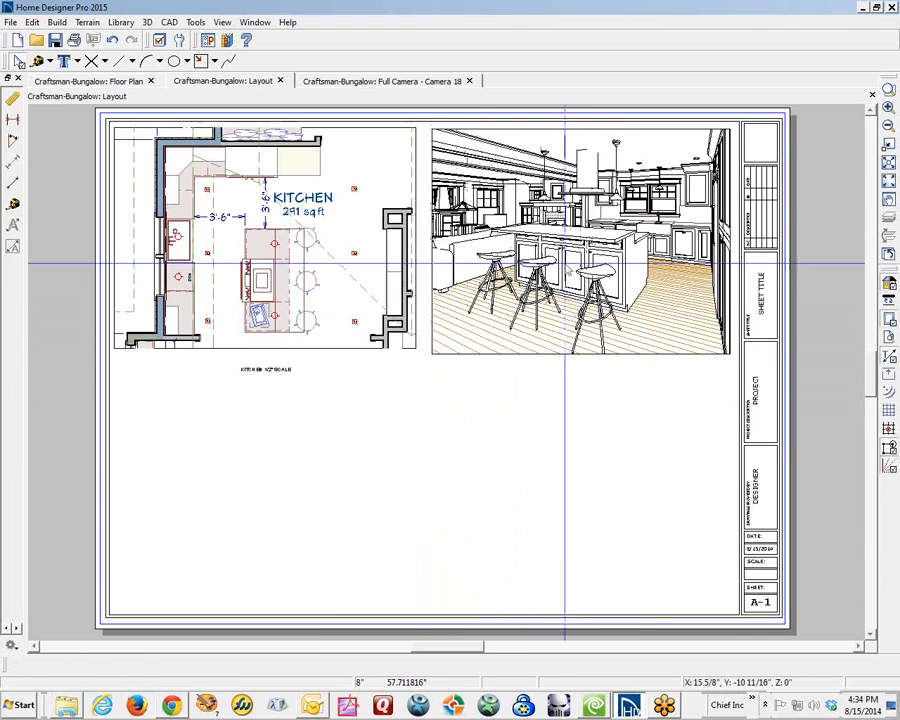
Step: Delete the Vector View camera box from the layout and switch the kitchen camera view's rendering technique to Standard
left_click(608, 325)
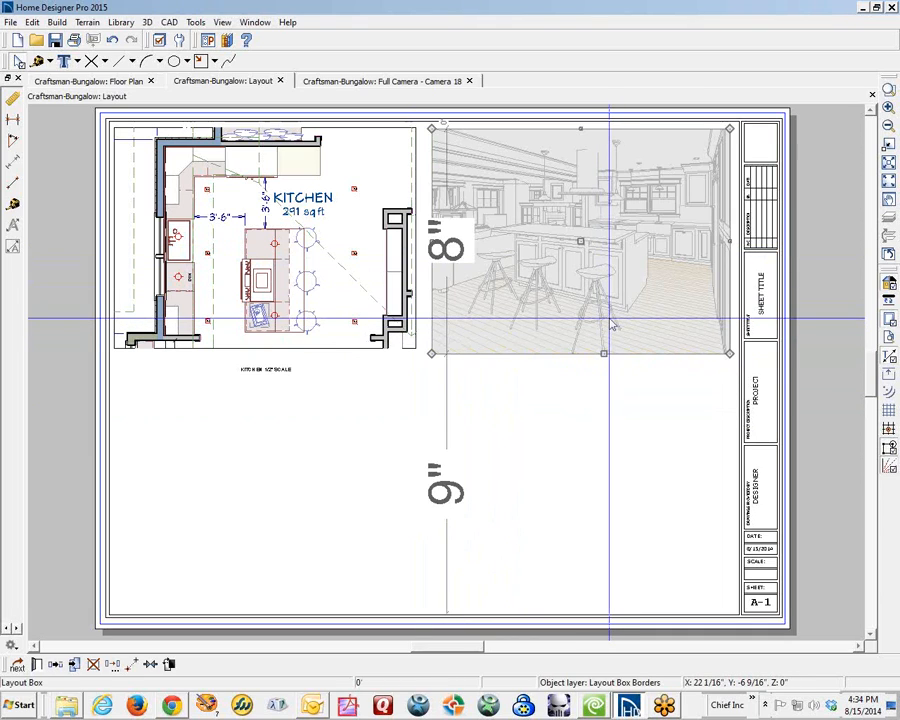
key("Delete")
key("ctrl+Tab")
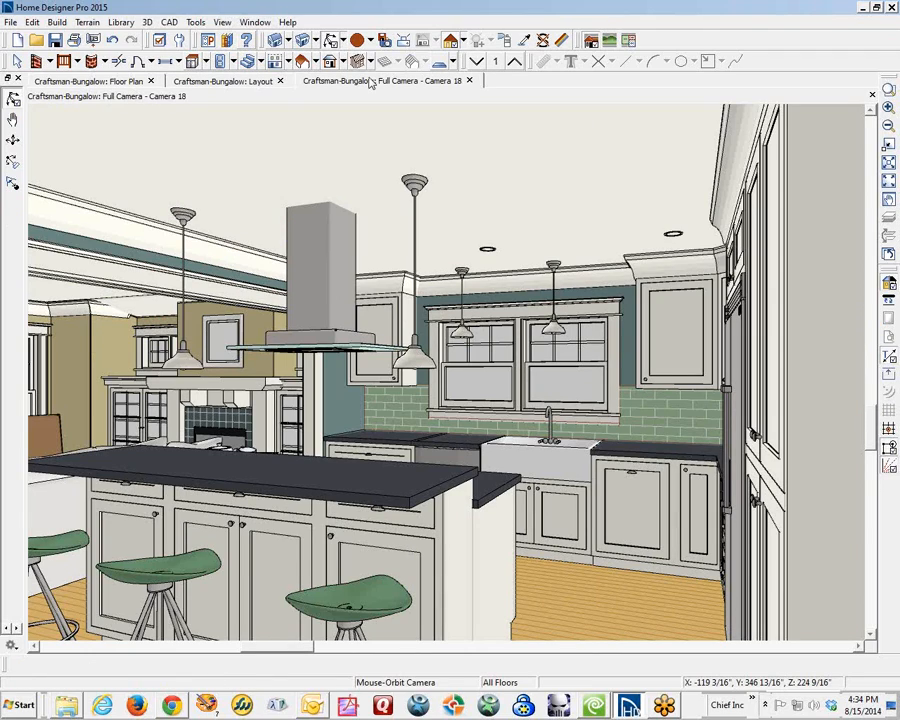
left_click(463, 42)
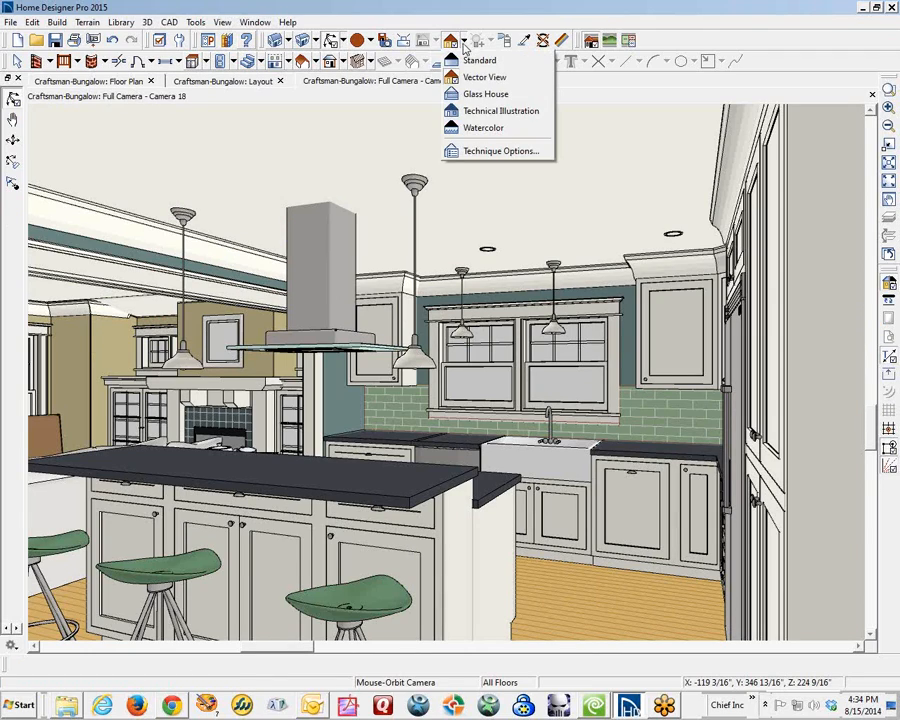
left_click(476, 60)
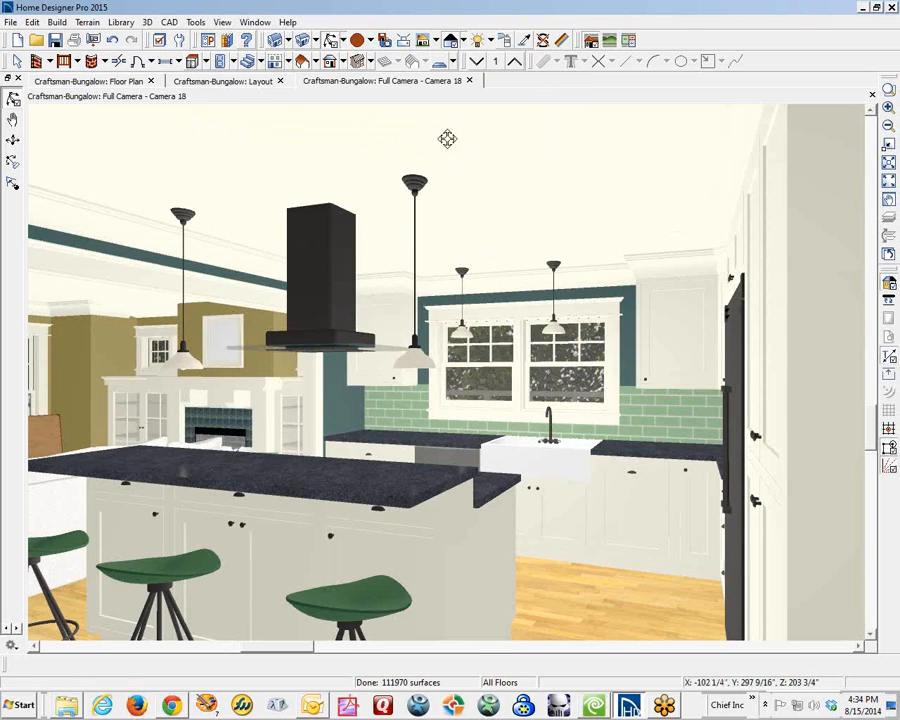
Step: Render the kitchen camera view as a Final View, and again as a Final View with Shadows
left_click(435, 43)
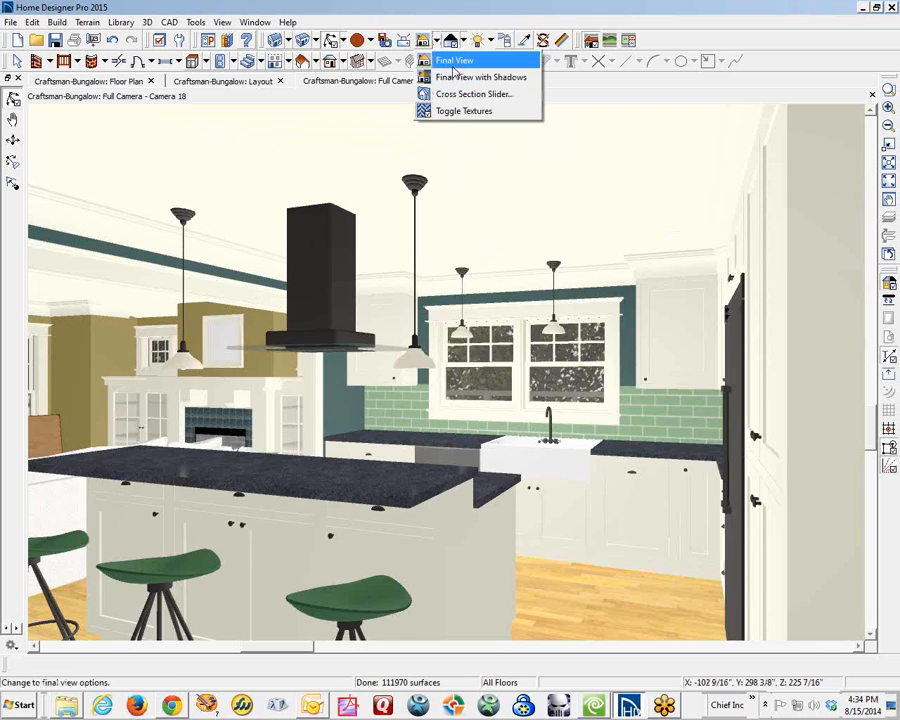
left_click(454, 61)
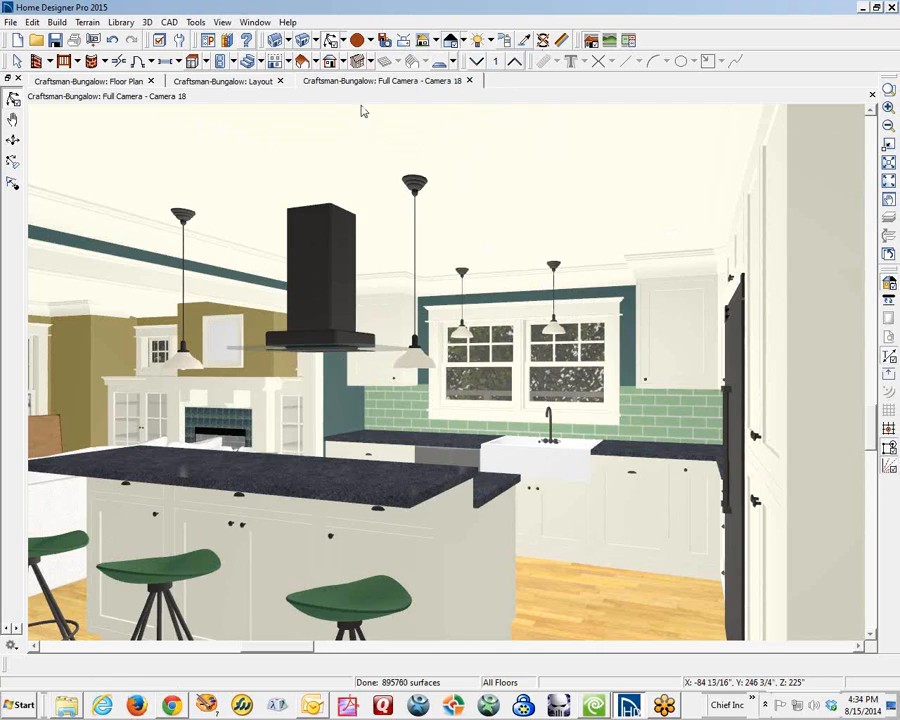
left_click(464, 47)
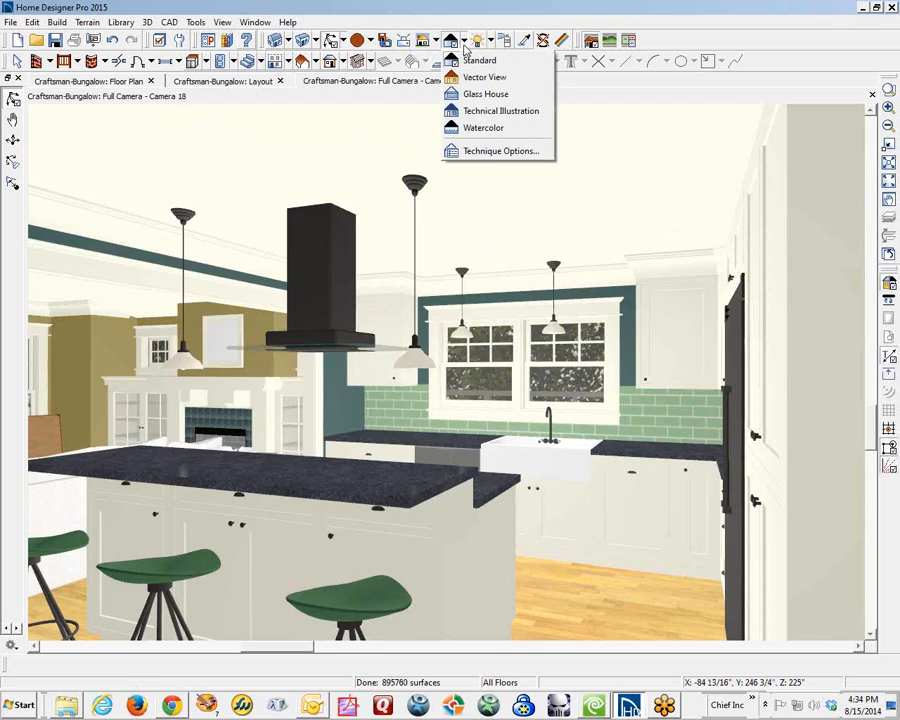
left_click(464, 47)
left_click(436, 47)
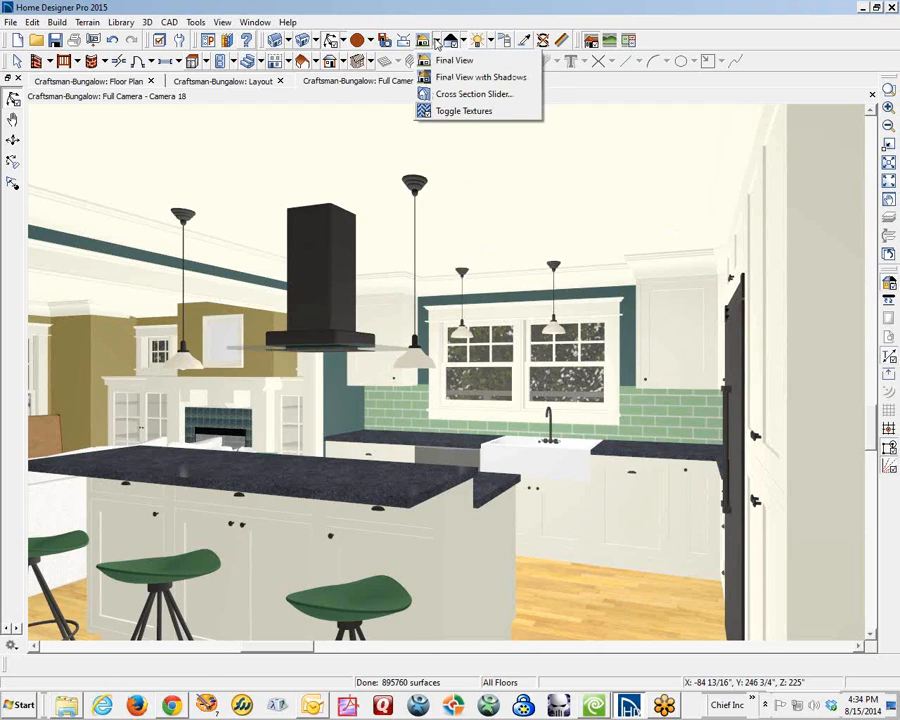
left_click(452, 77)
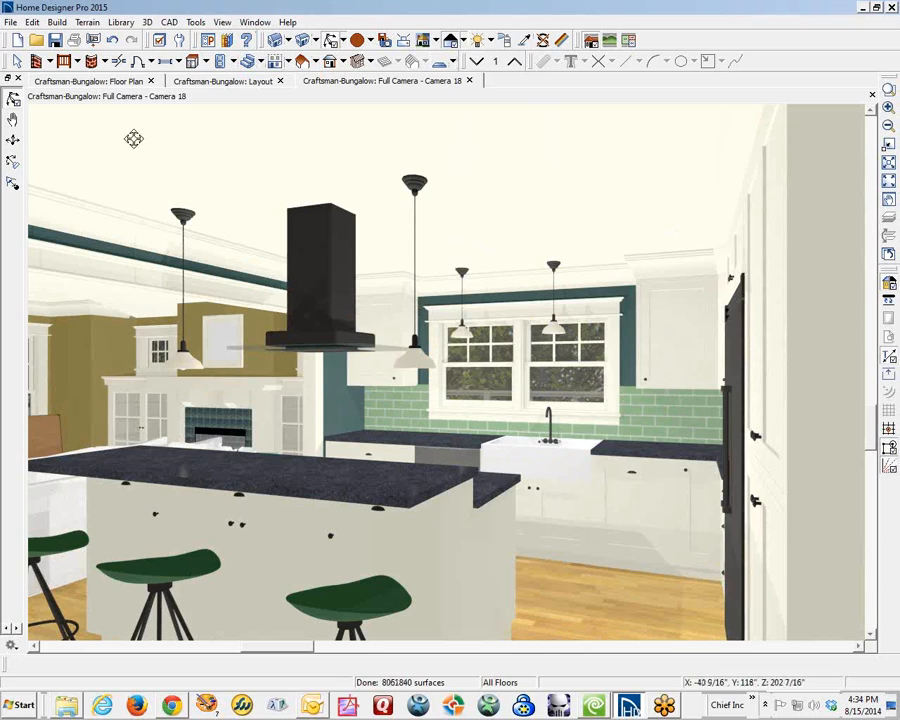
Step: Send the rendered kitchen camera view to the layout as Current Screen As Image, showing the layout page
left_click(10, 22)
mouse_move(32, 22)
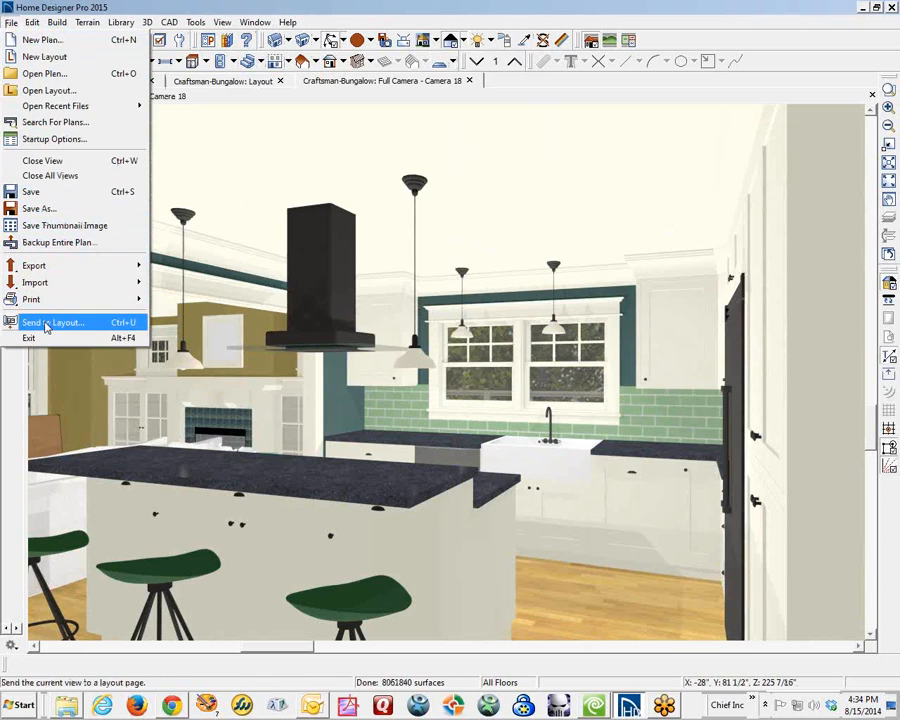
left_click(46, 323)
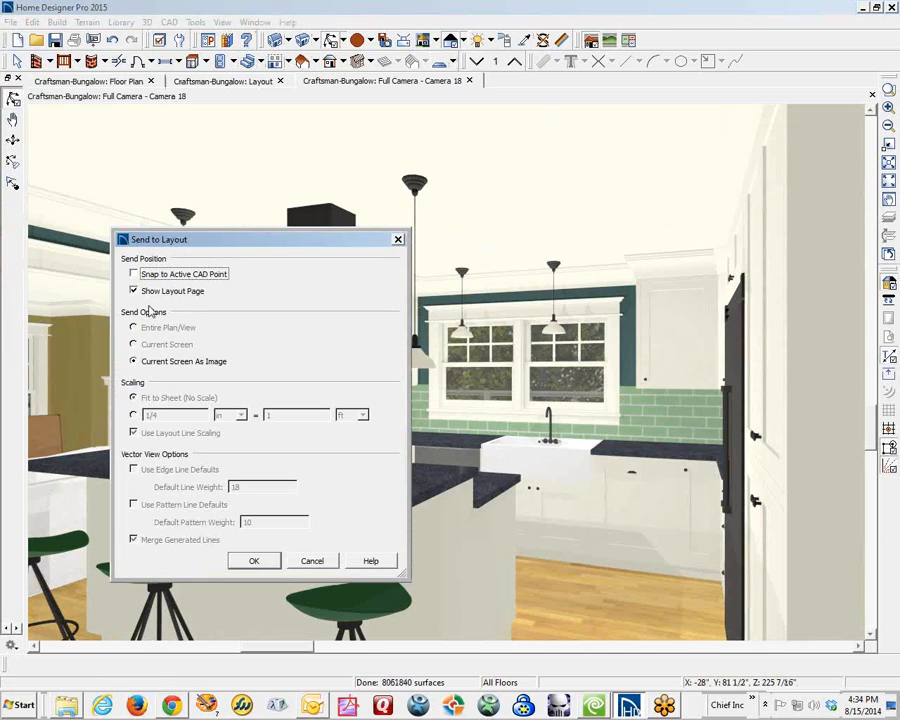
left_click_drag(257, 240, 446, 189)
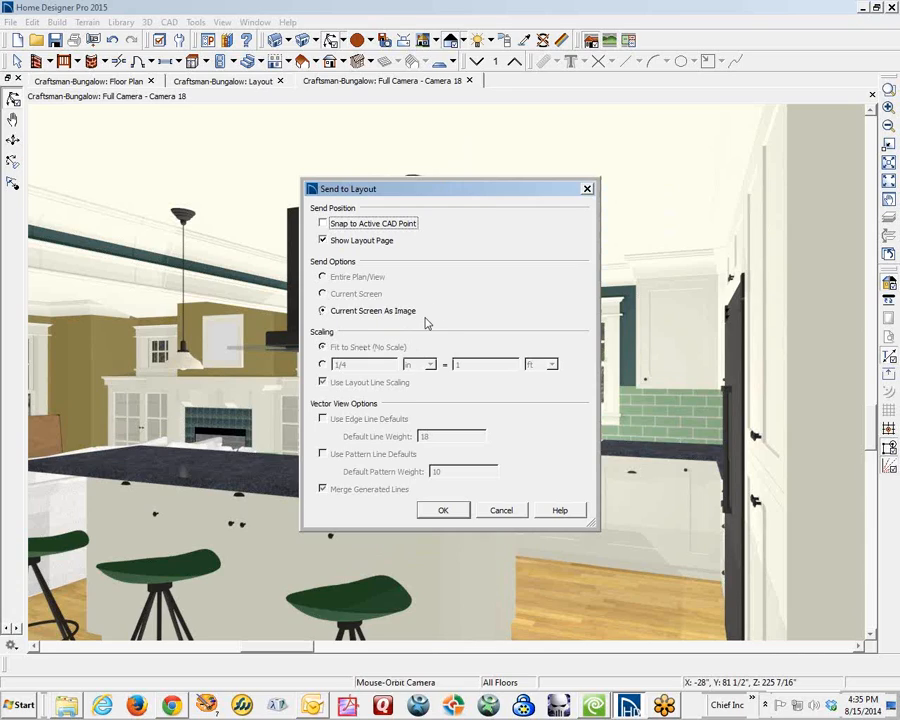
left_click(443, 512)
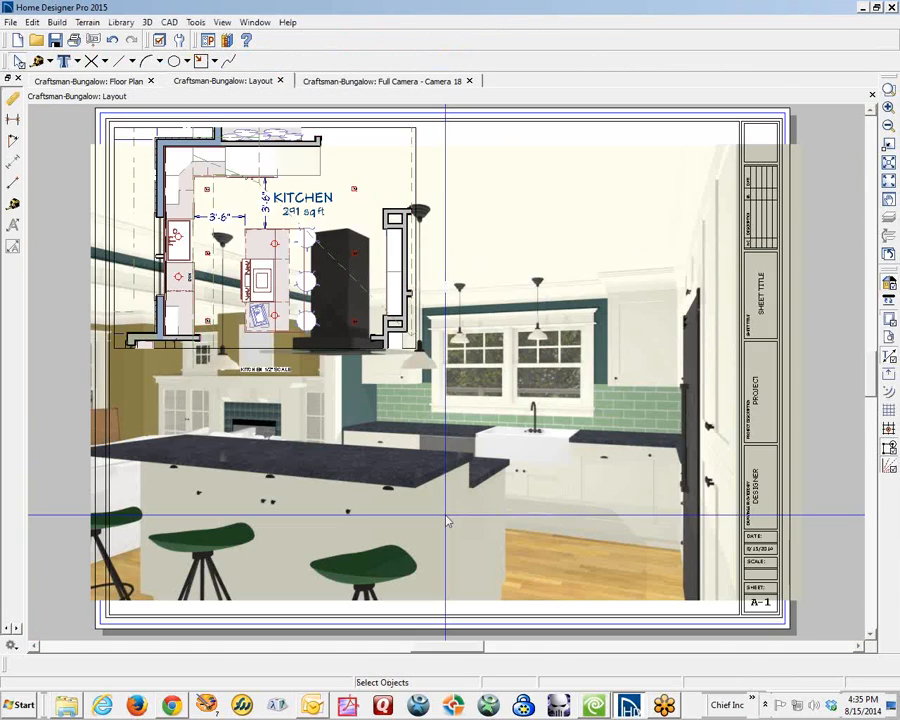
Step: Scale the kitchen image down to about 1'-1" wide and place it in the lower right of the layout page
left_click(550, 358)
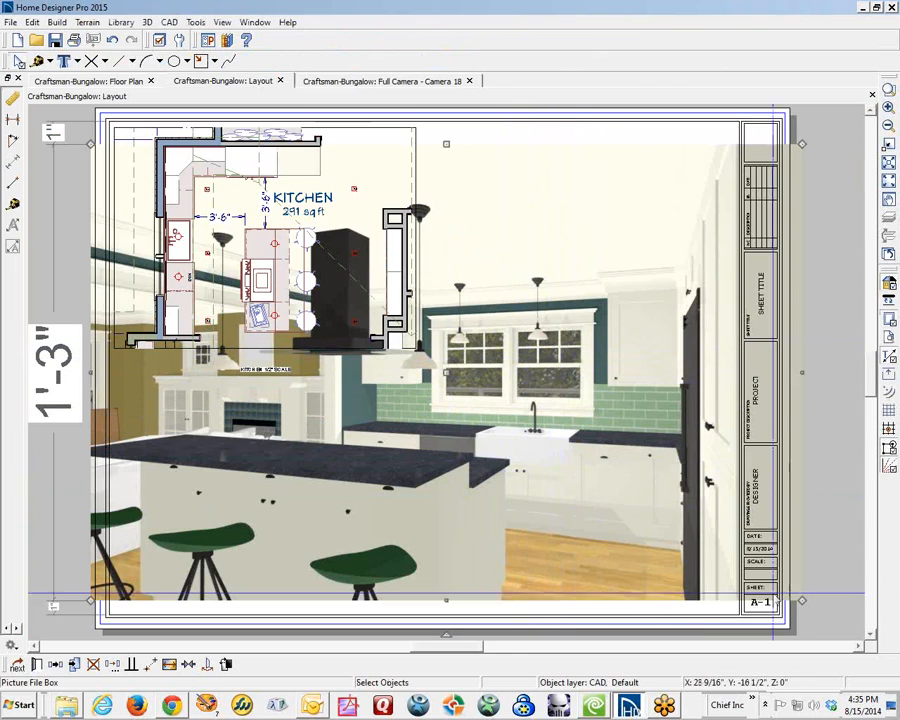
left_click_drag(802, 607, 568, 450)
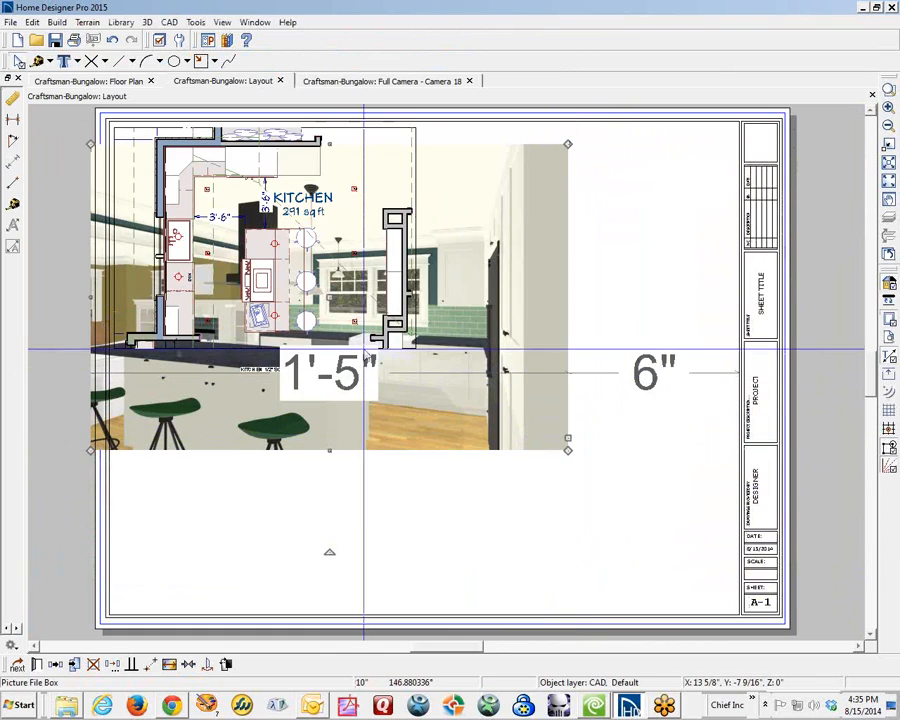
left_click_drag(330, 298, 495, 458)
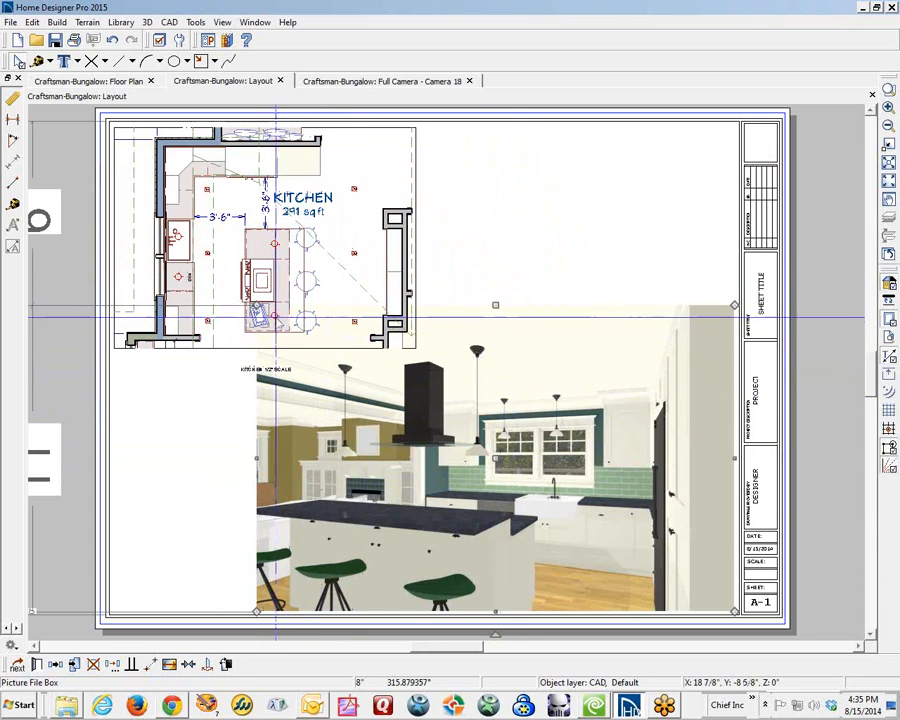
left_click_drag(256, 305, 346, 362)
key("Escape")
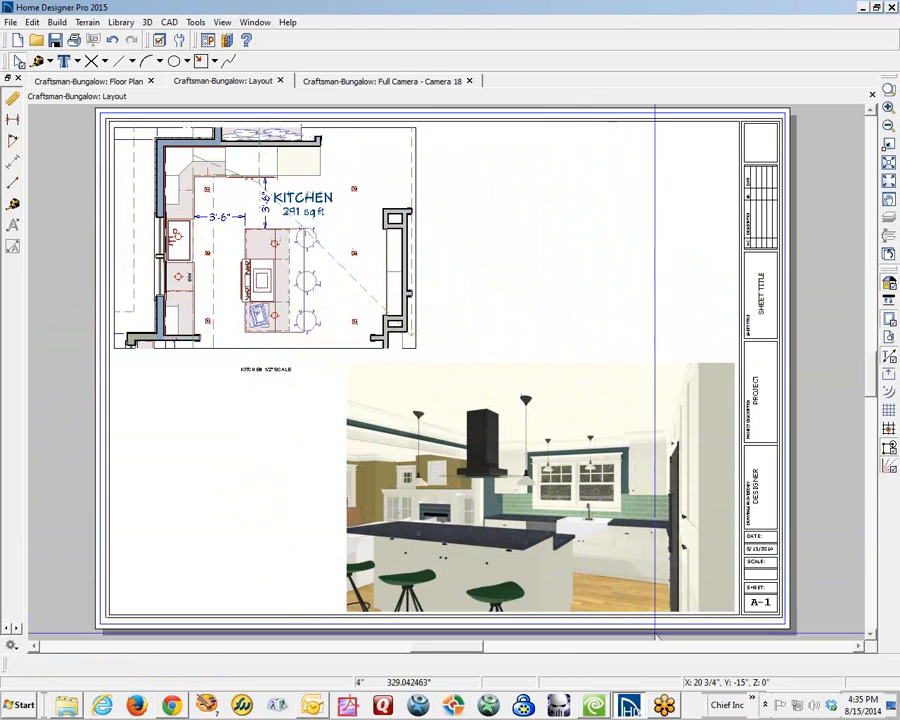
Step: Crop the kitchen image's right side to about 1' wide, adjust its top edge to about 9" tall, and shift it toward the title block
left_click(641, 560)
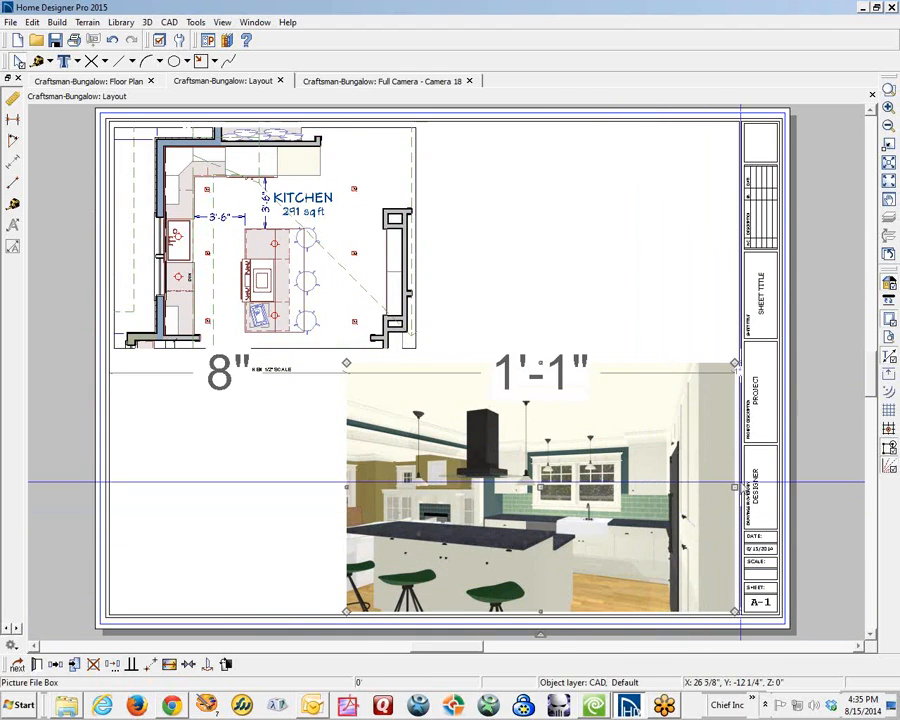
left_click_drag(735, 487, 700, 487)
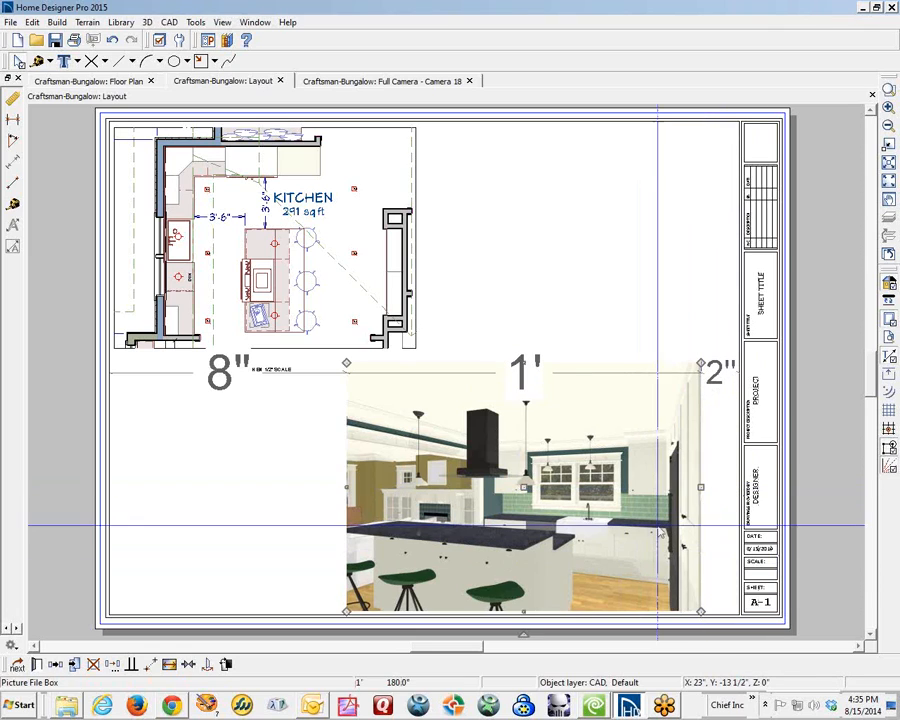
left_click_drag(523, 370, 640, 460)
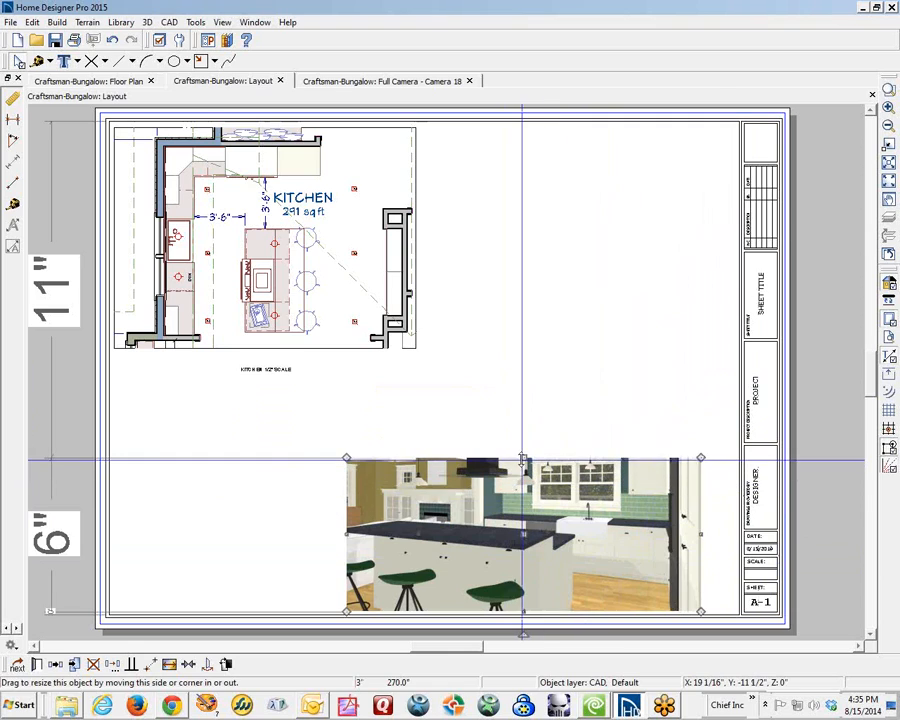
left_click_drag(523, 459, 519, 355)
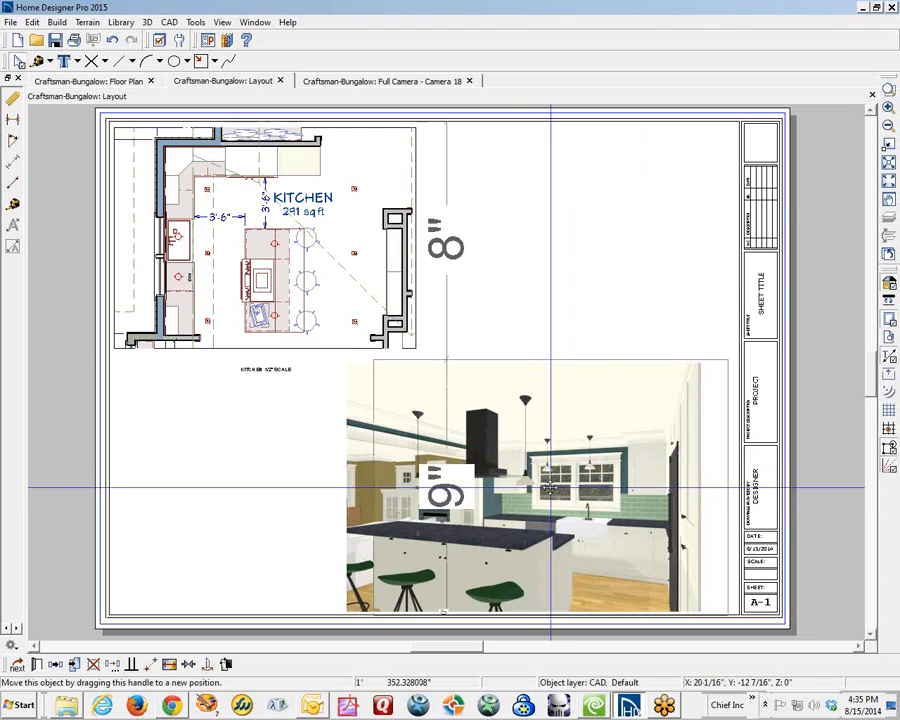
left_click_drag(523, 484, 554, 485)
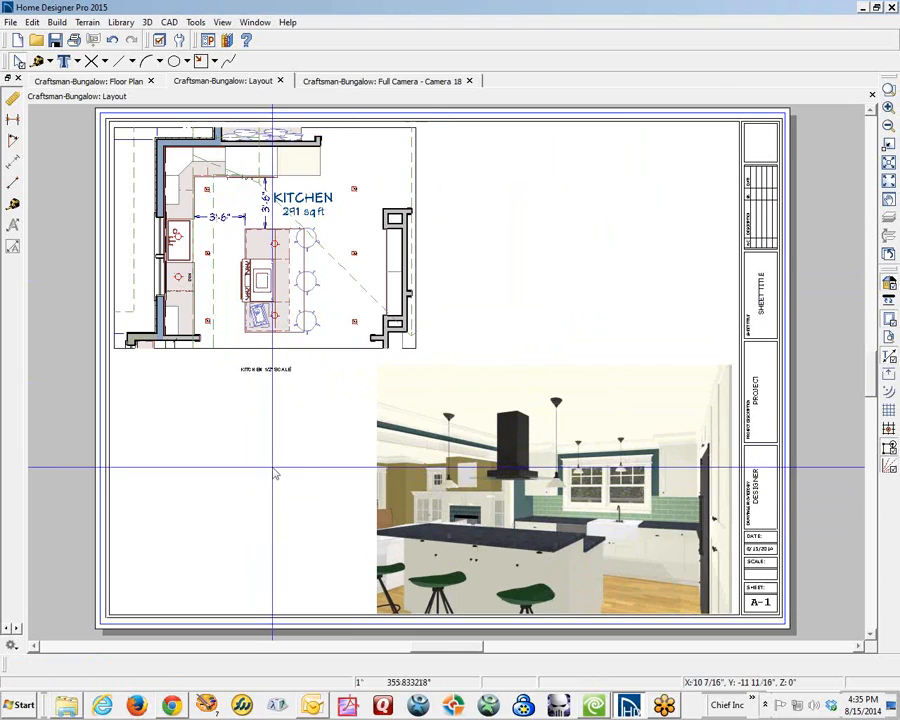
Step: Close the kitchen camera view and move the kitchen image to the lower left of the layout page, below the plan
key("ctrl+Tab")
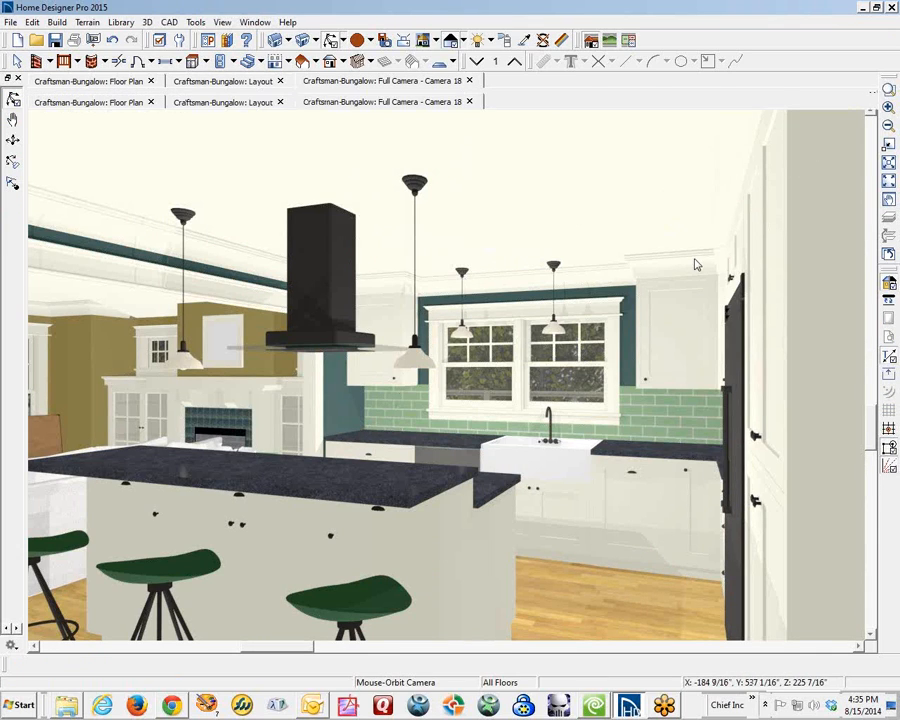
key("ctrl+w")
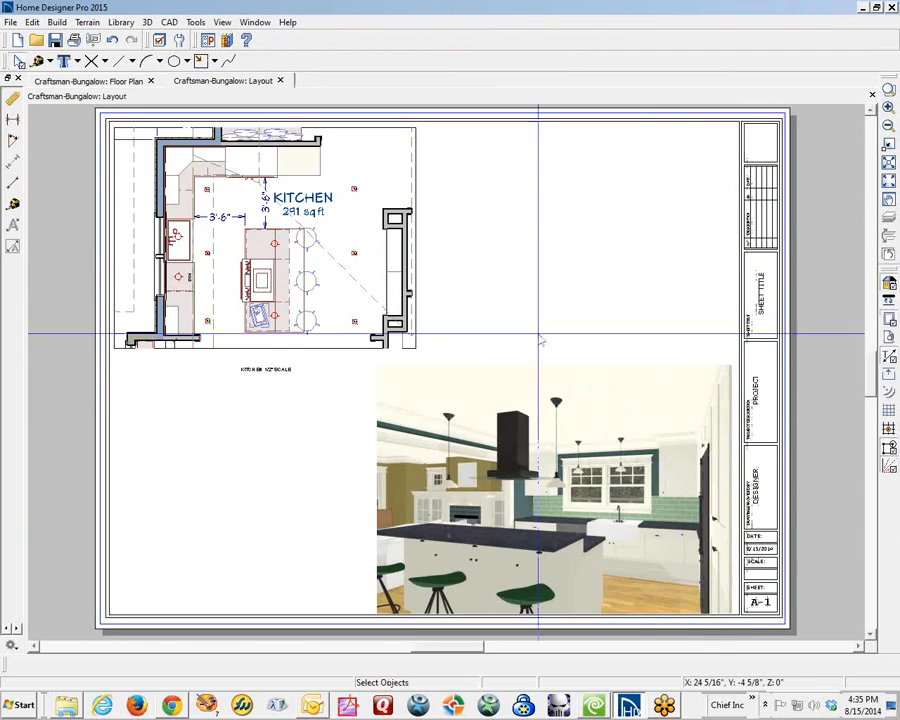
left_click(538, 483)
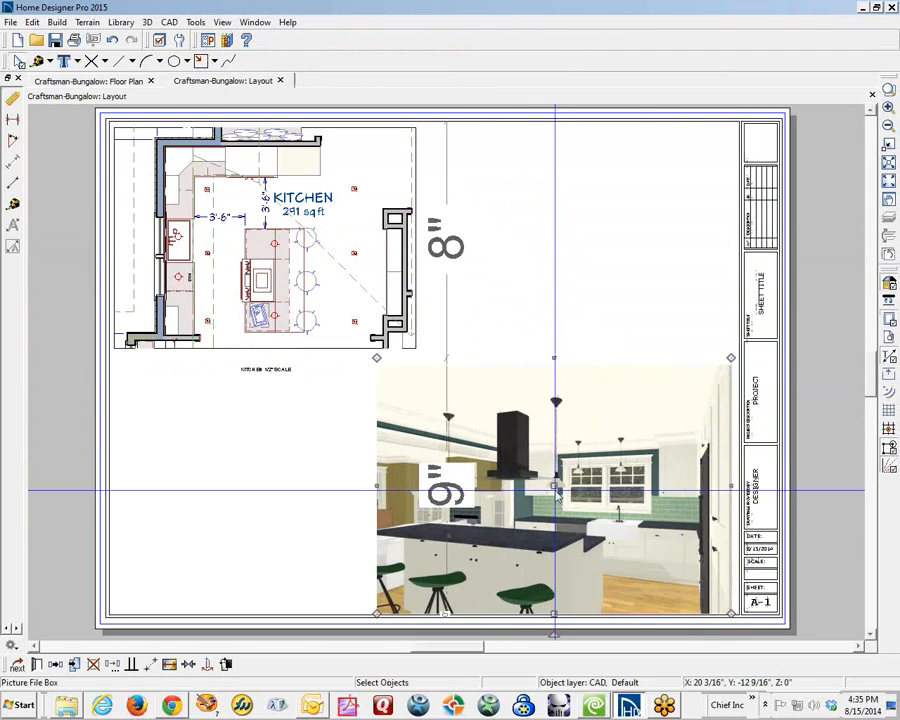
left_click_drag(555, 490, 289, 482)
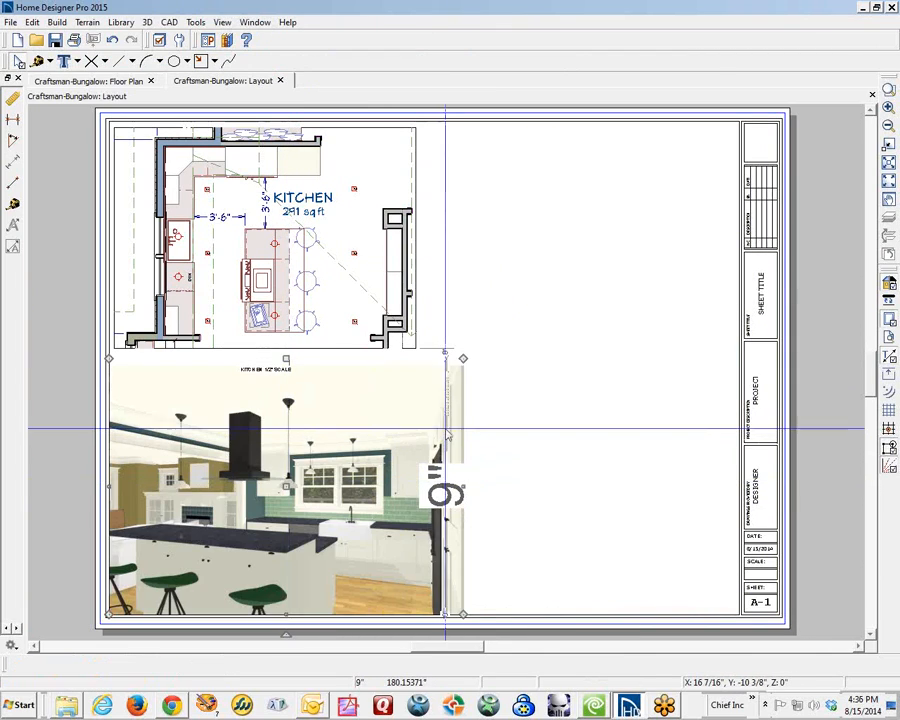
key("Escape")
Step: Check the label settings of the kitchen plan's layout box without changing them
left_click(265, 346)
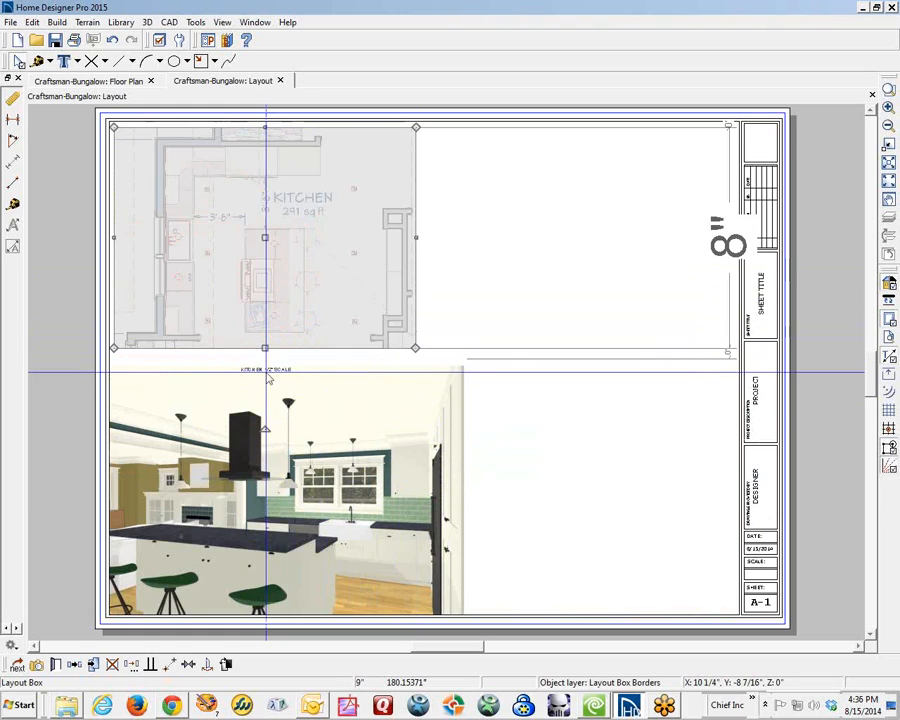
scroll(260, 375, "up", 4)
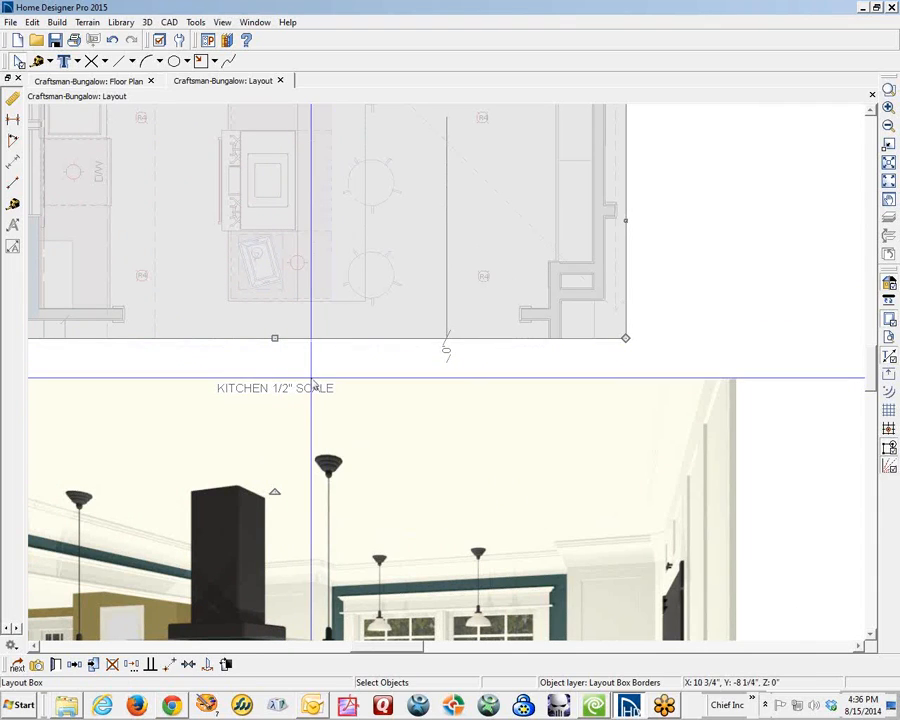
left_click(55, 665)
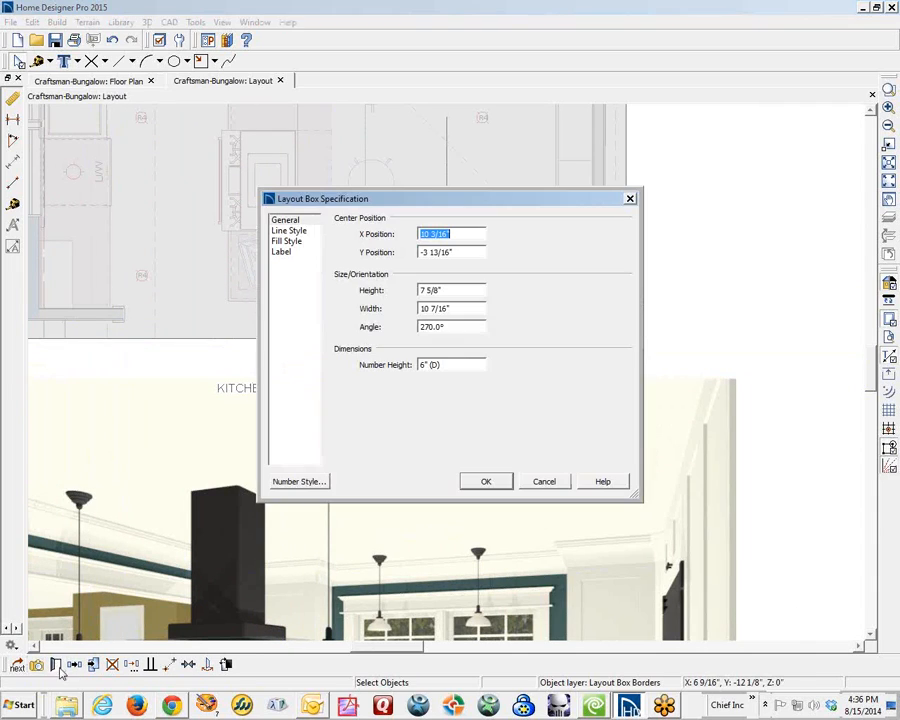
left_click(281, 253)
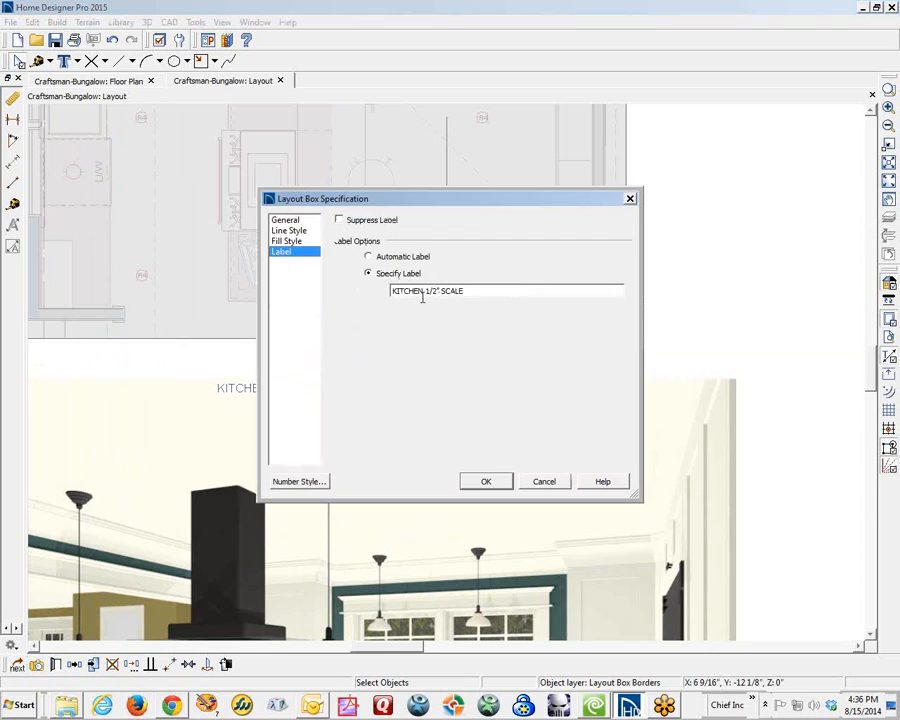
left_click(543, 482)
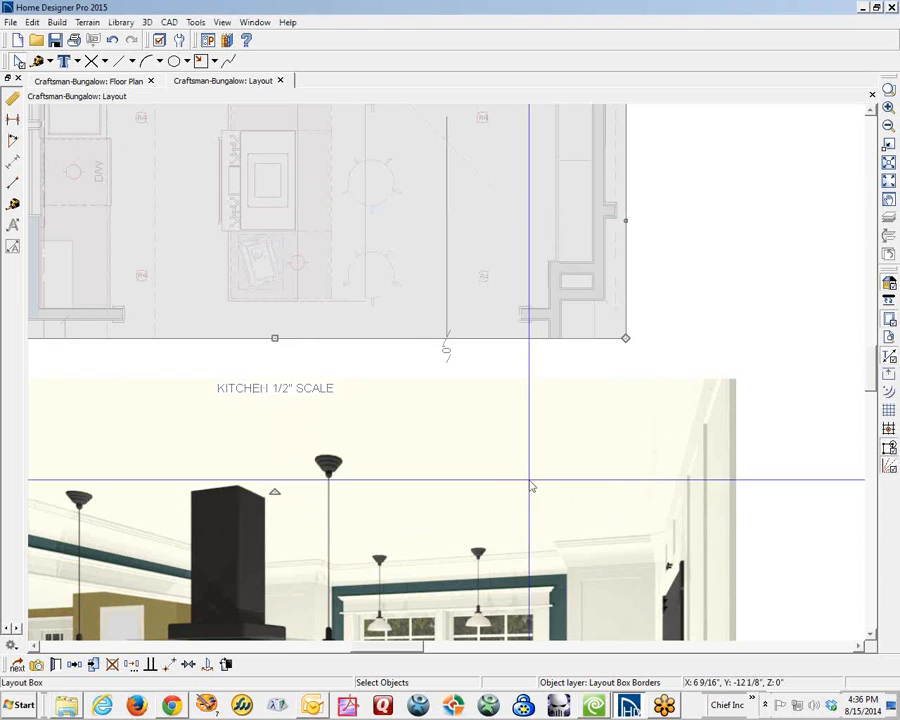
scroll(333, 397, "down", 3)
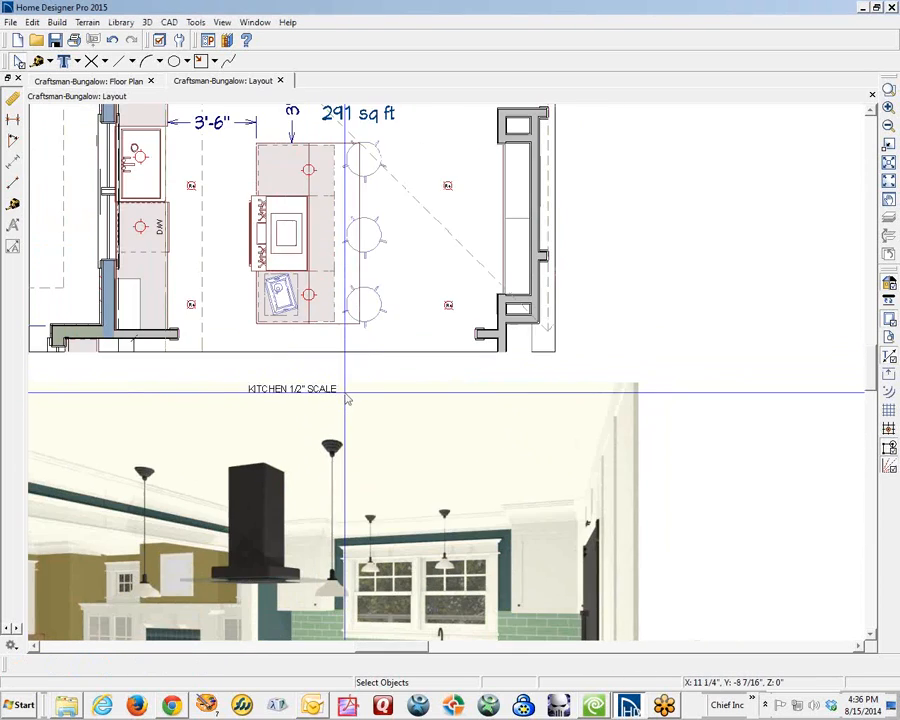
left_click(310, 388)
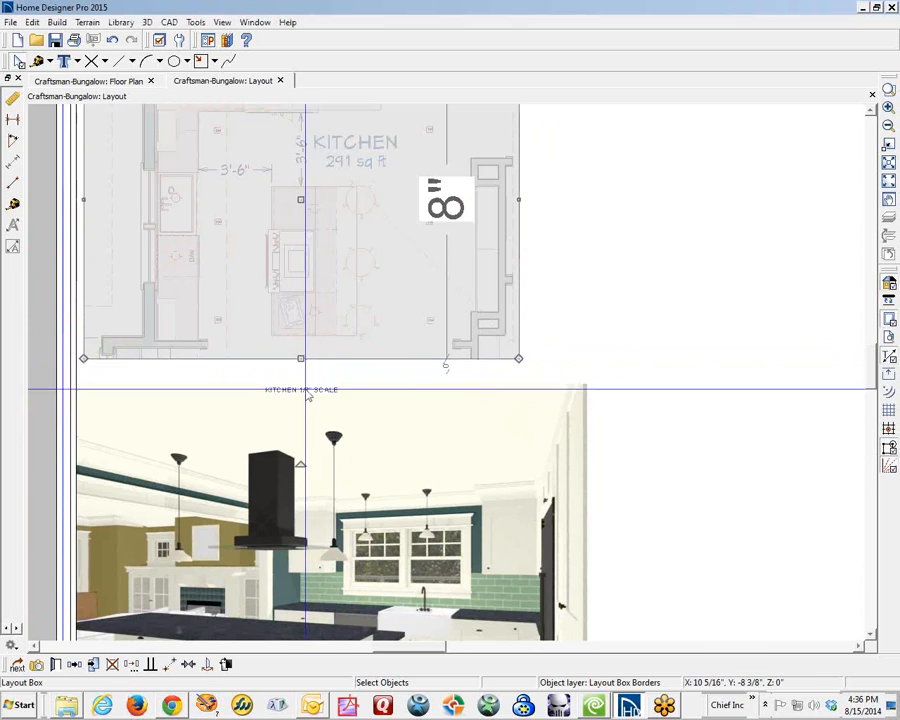
key("Escape")
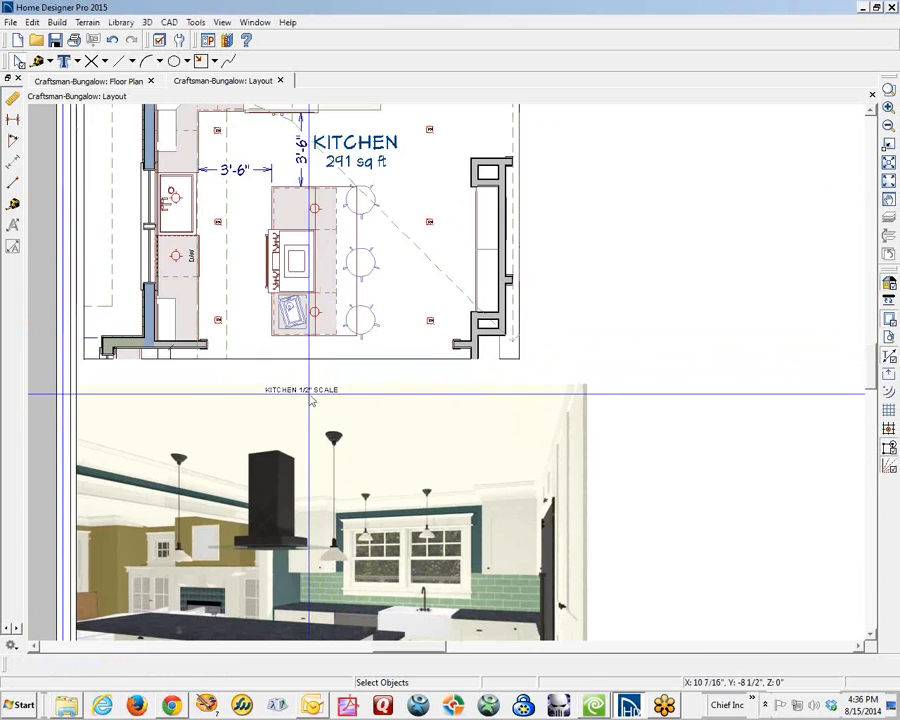
Step: Return to the floor plan and create a Cross Section/Elevation view from the front of the lot, looking toward the house
left_click(886, 181)
key("ctrl+Tab")
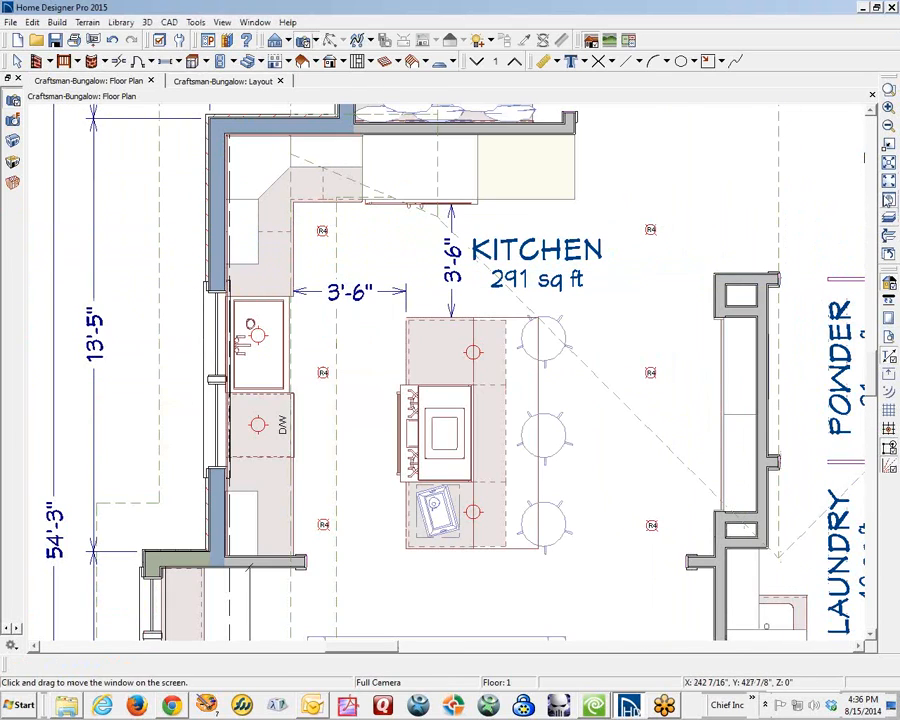
left_click(888, 181)
scroll(560, 420, "down", 4)
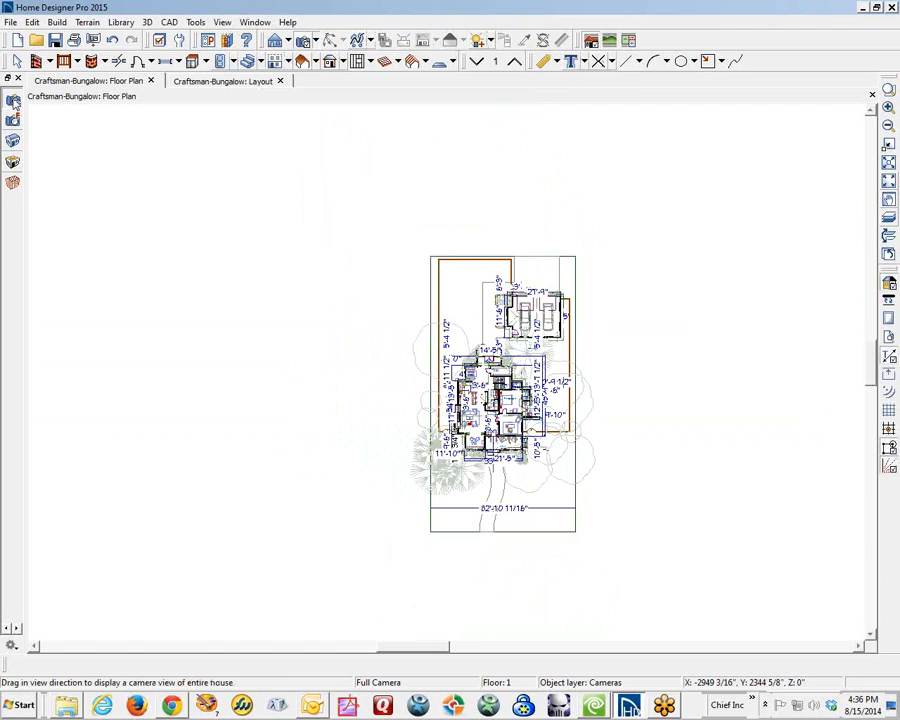
left_click(289, 42)
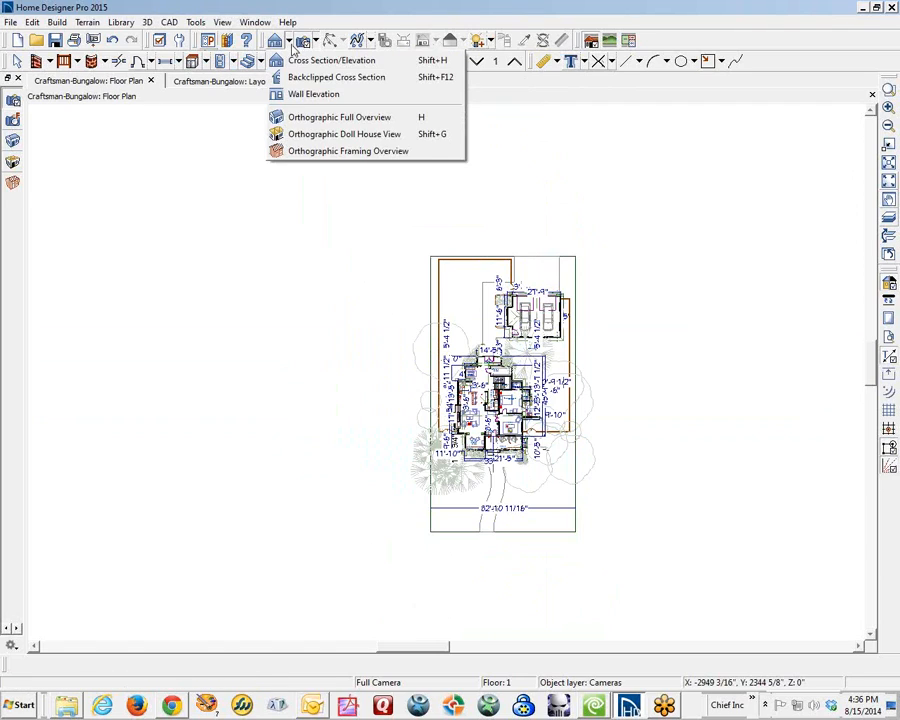
left_click(285, 60)
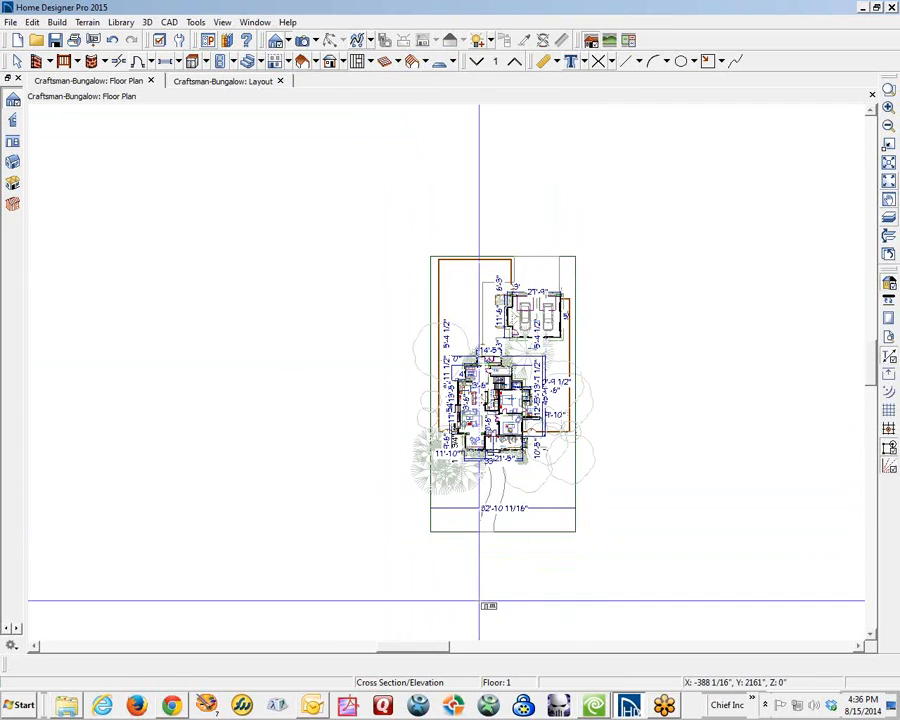
left_click_drag(500, 559, 515, 240)
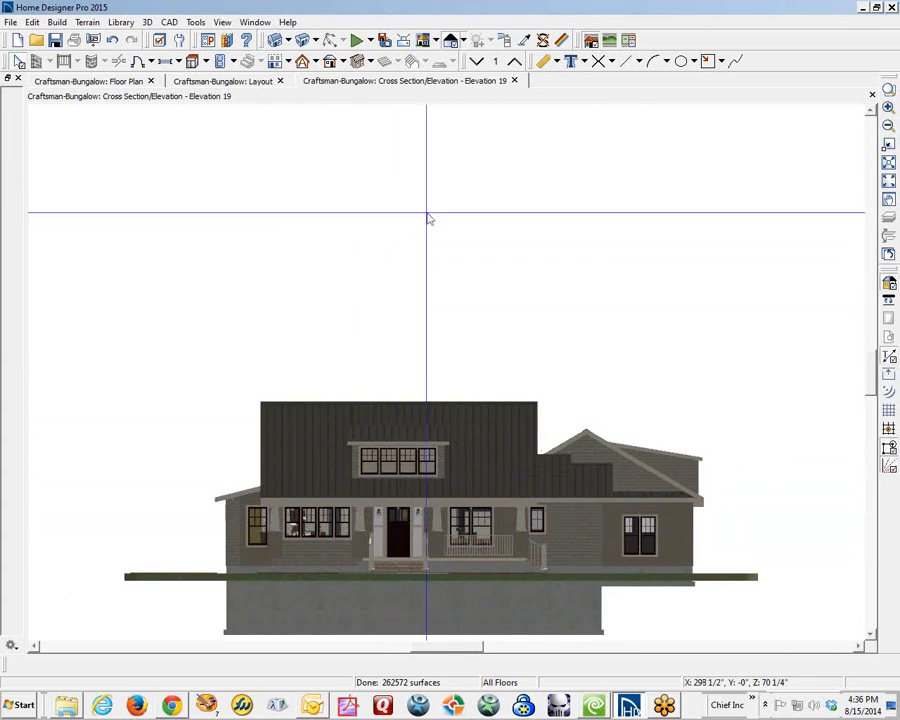
Step: Render the front elevation in Vector View and frame the view closely around the house
left_click(463, 41)
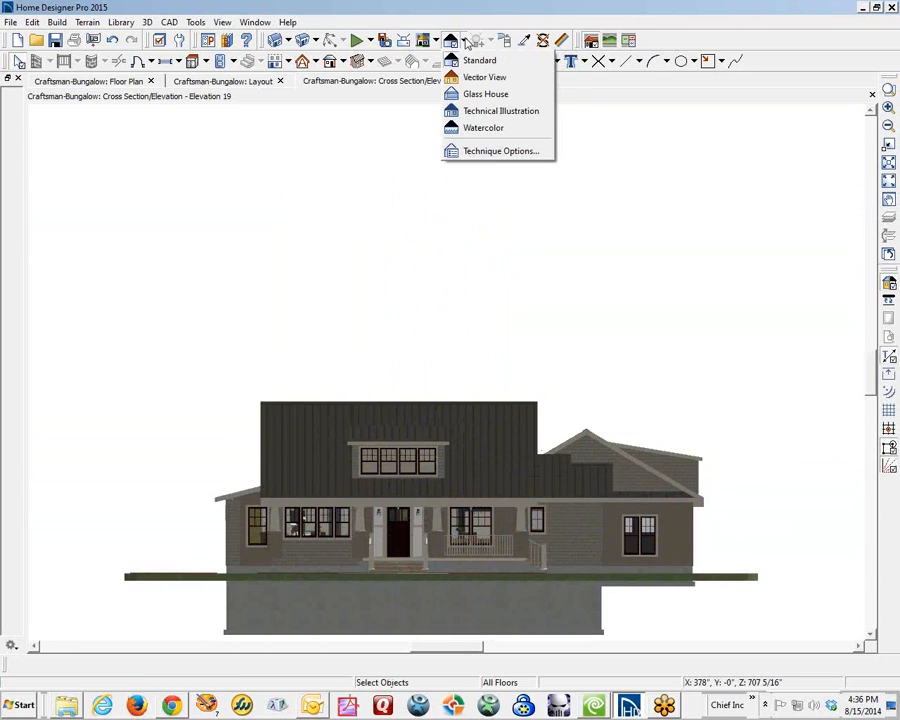
left_click(477, 77)
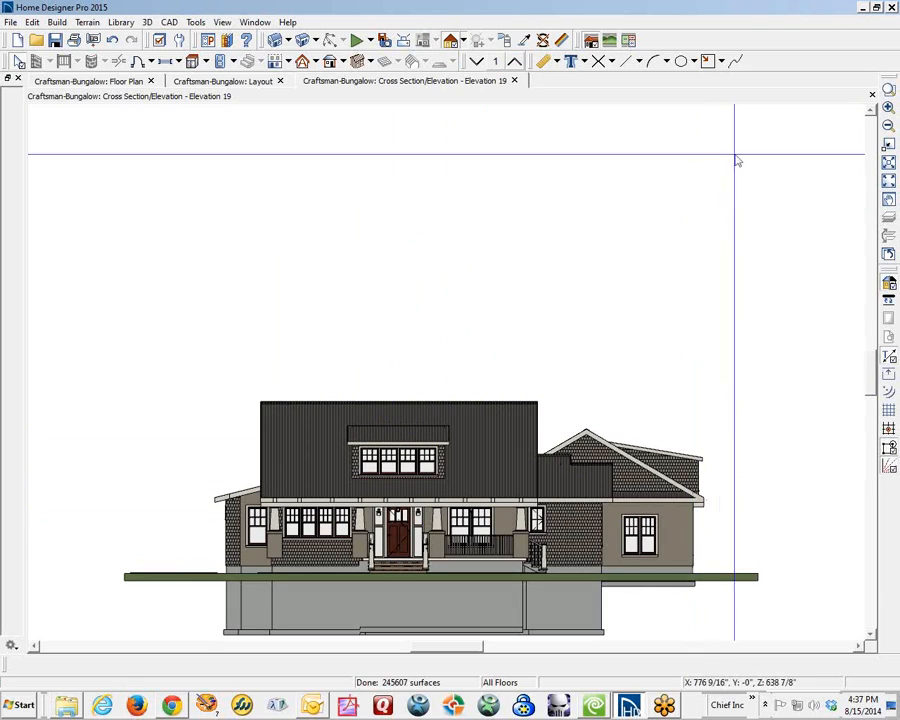
left_click(888, 89)
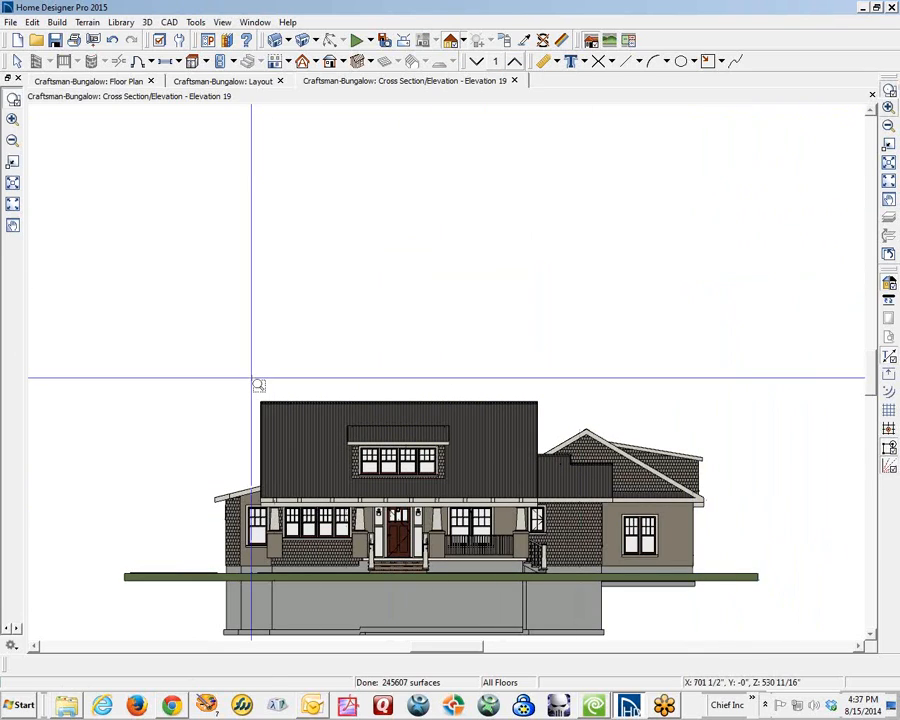
left_click_drag(200, 381, 727, 582)
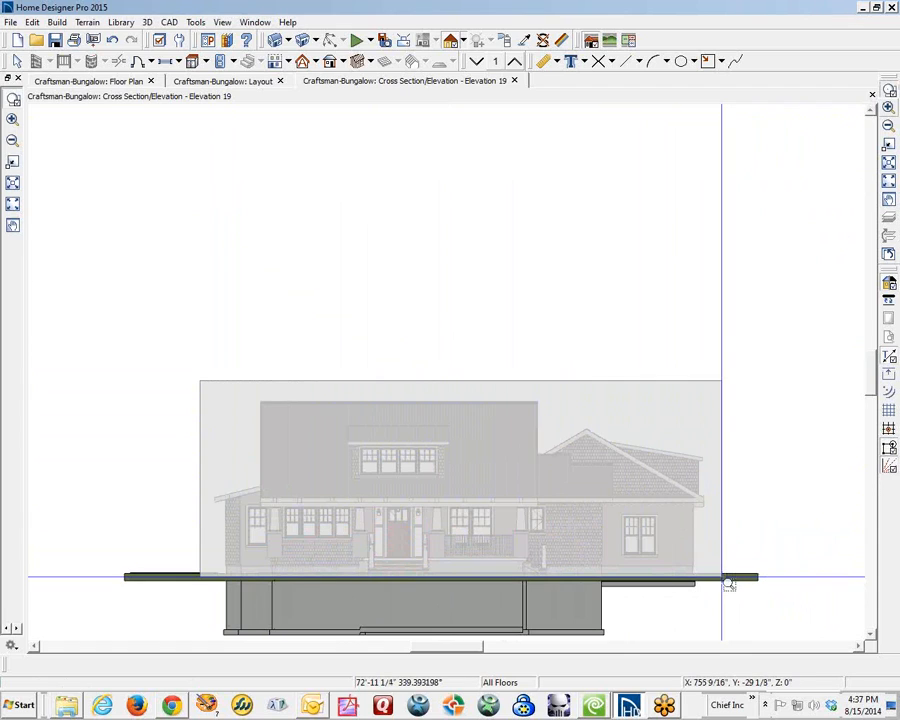
Step: Send the front elevation to the layout as Current Screen with Fit to Sheet (No Scale), showing the layout page
left_click(10, 22)
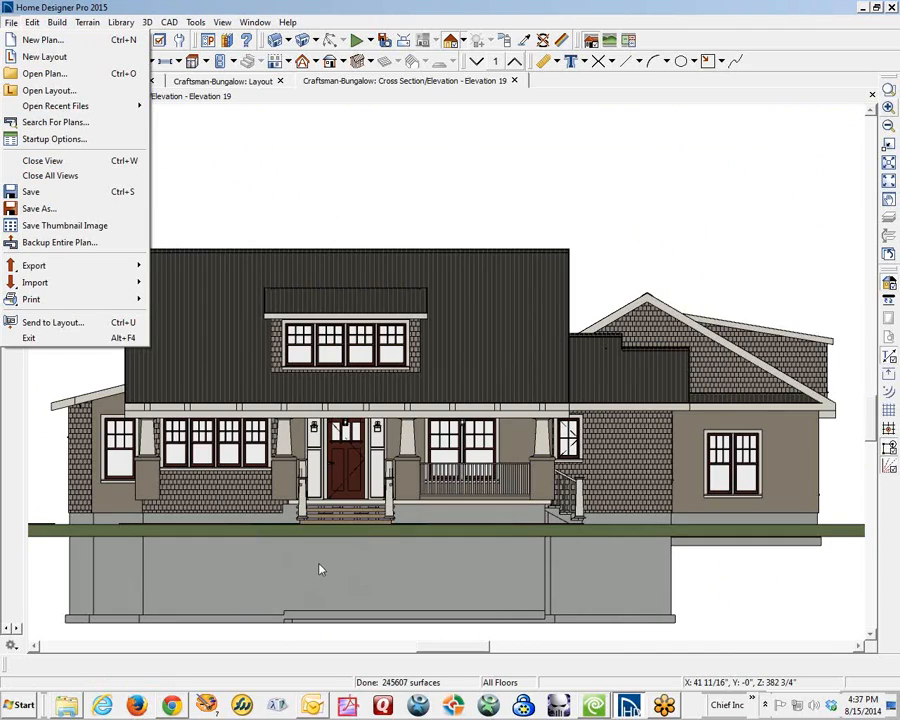
left_click(366, 233)
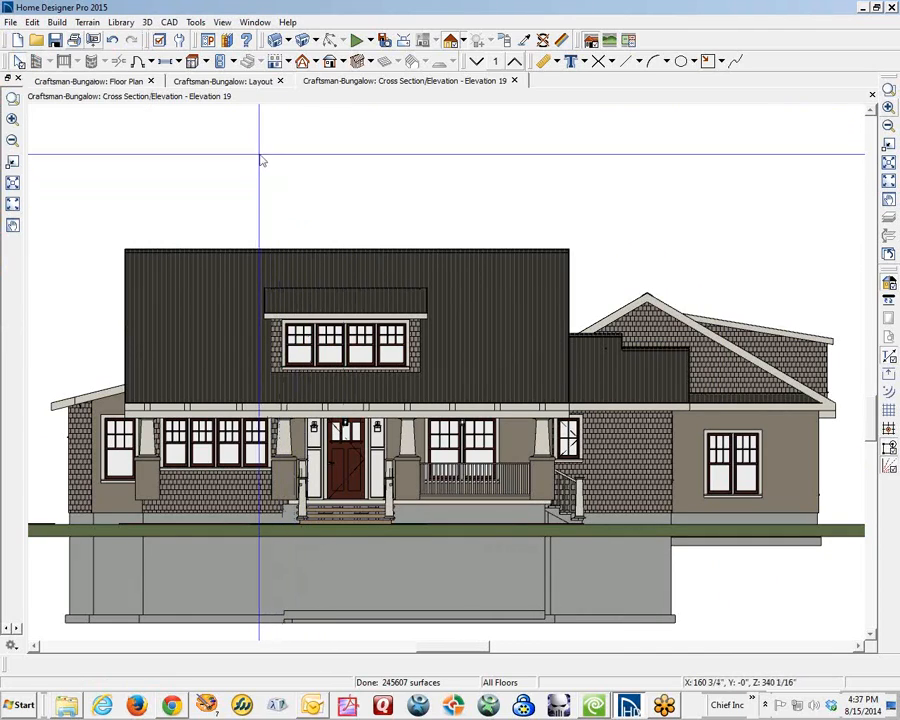
left_click(10, 22)
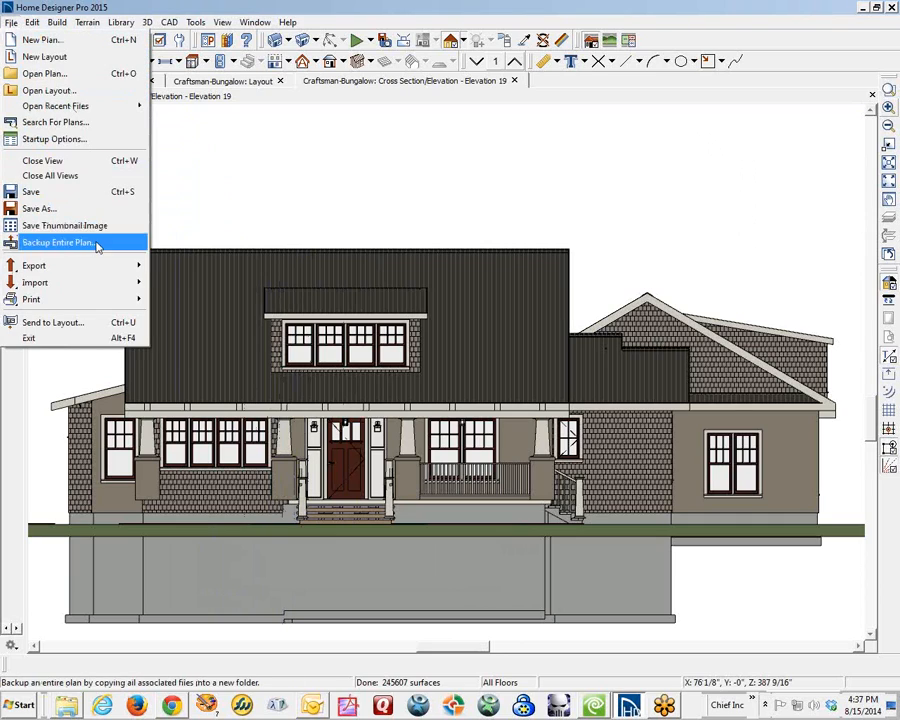
left_click(84, 322)
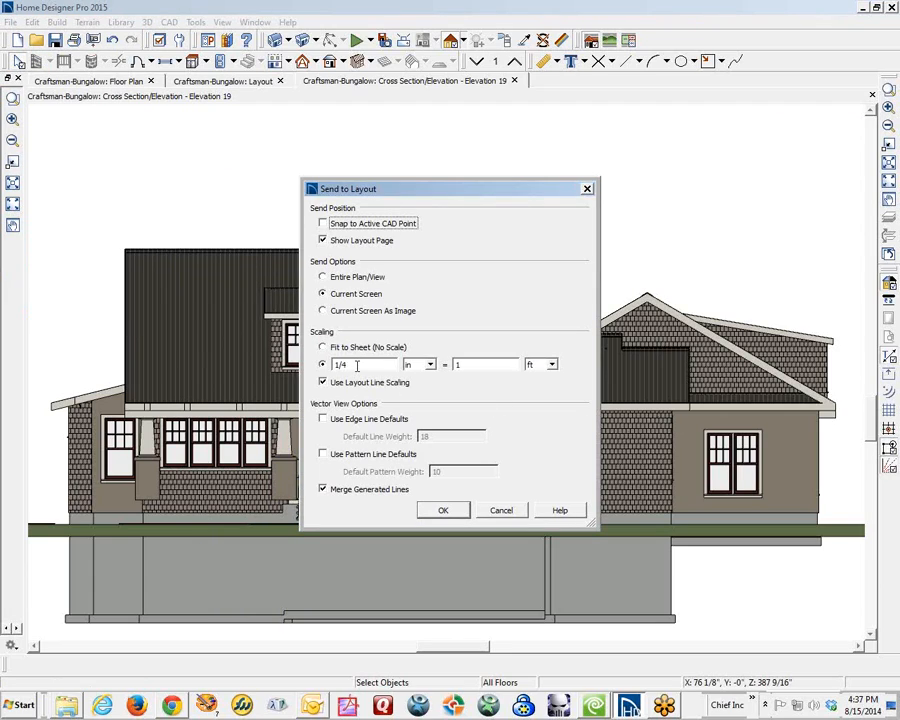
left_click(331, 350)
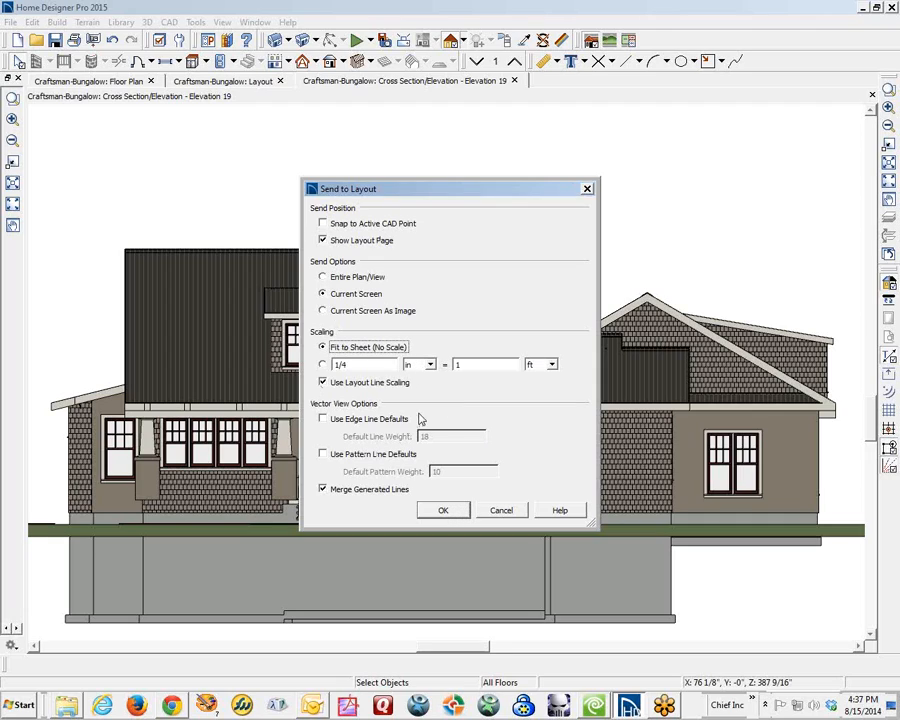
left_click(445, 511)
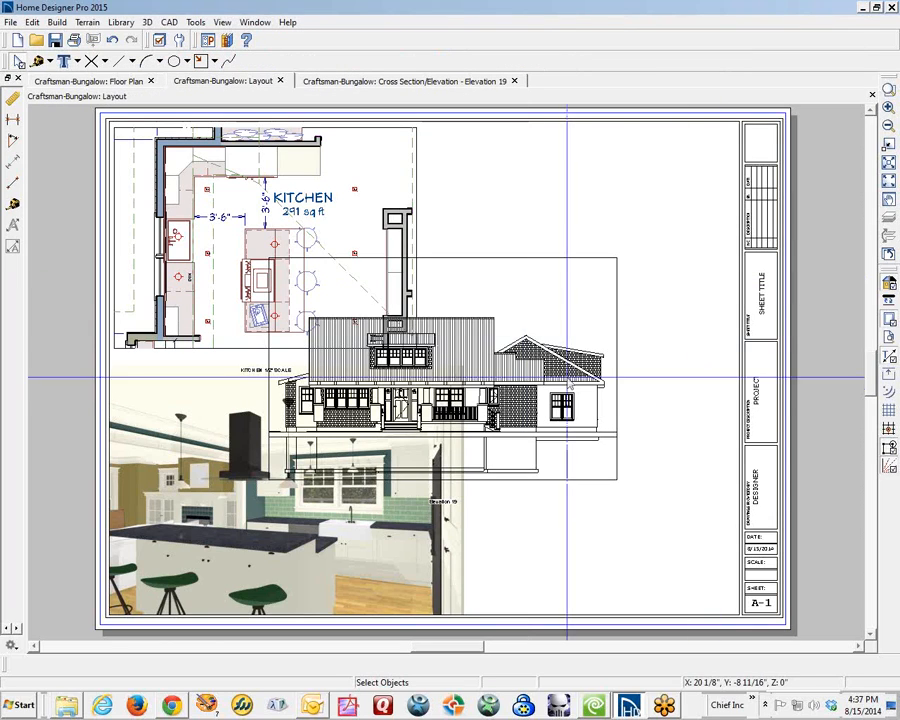
Step: Move the elevation box beside the kitchen plan and crop its lower and upper edges to about 4" tall
left_click(567, 398)
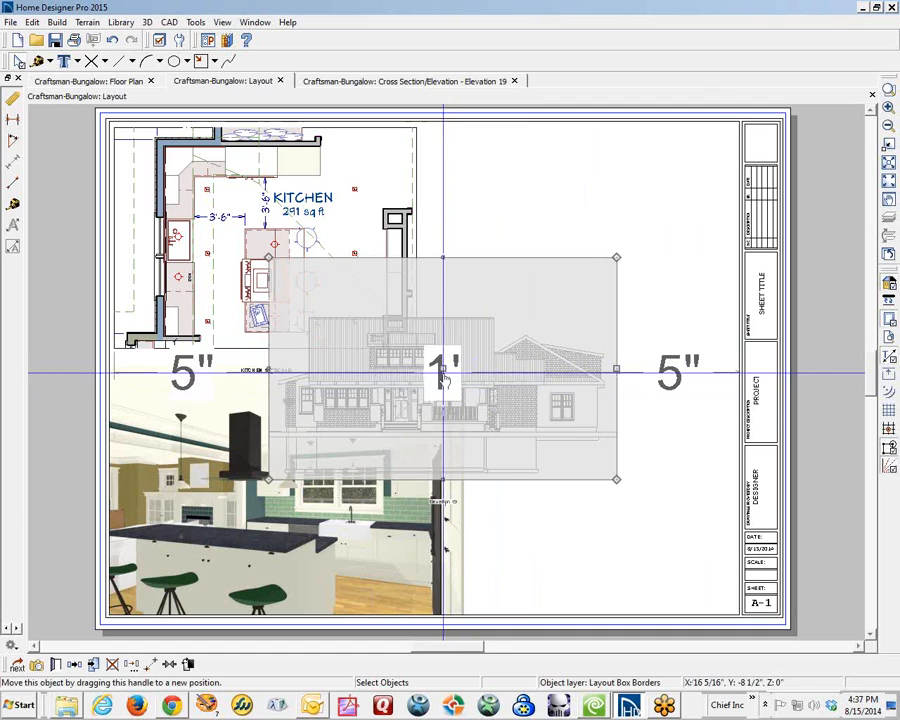
left_click_drag(443, 369, 563, 268)
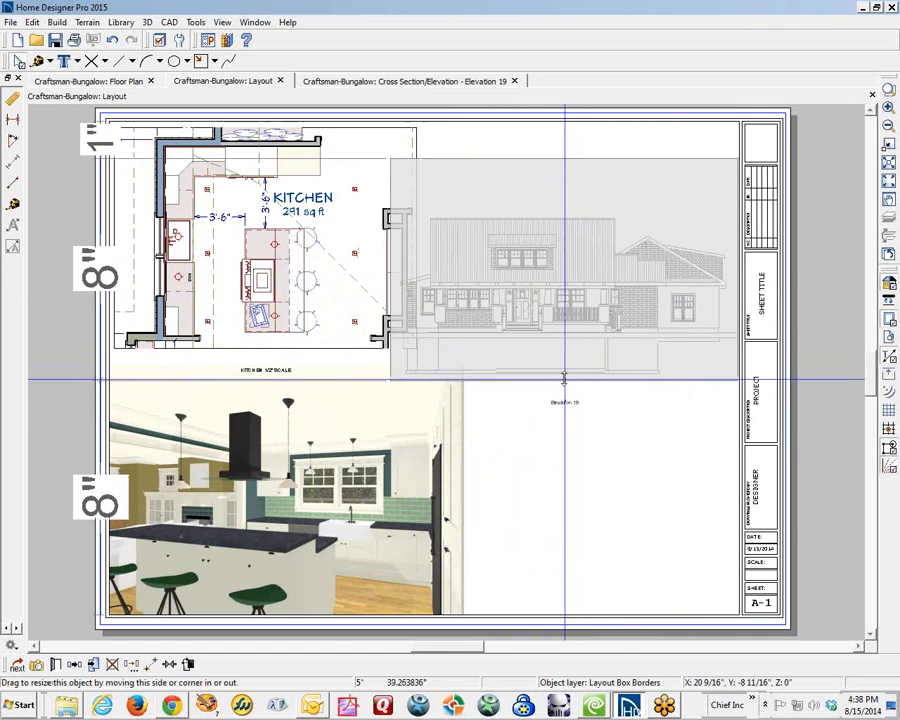
left_click_drag(563, 381, 559, 334)
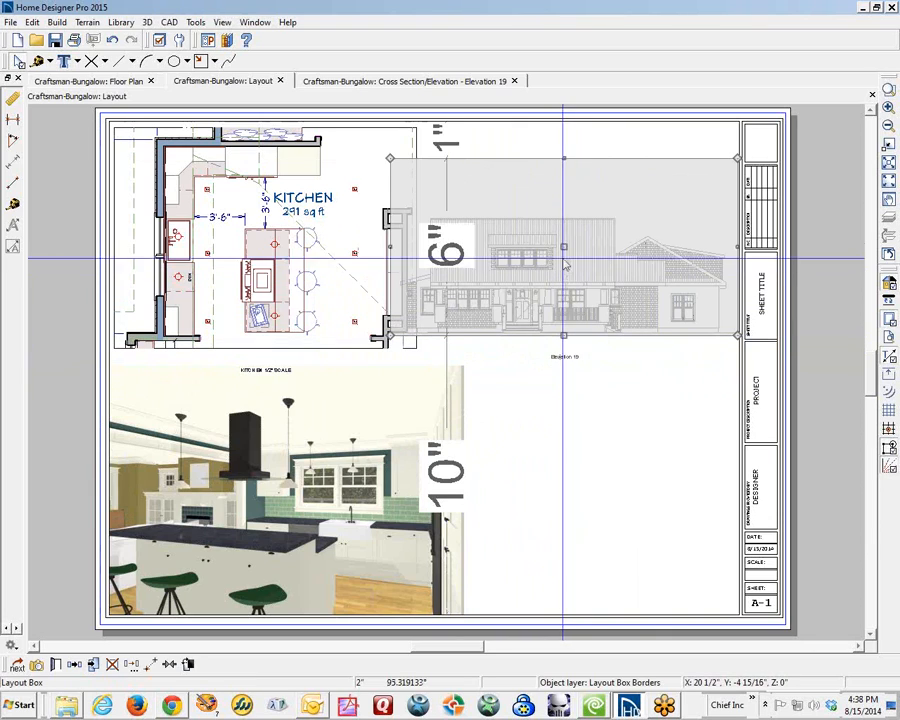
left_click_drag(564, 159, 690, 207)
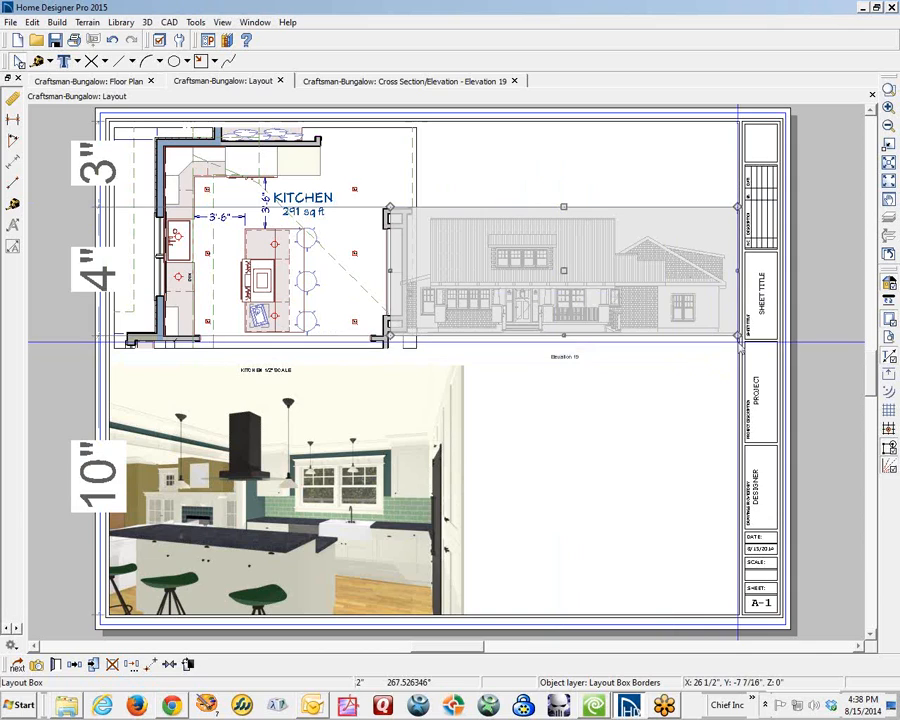
Step: Scale the cropped elevation down and place it in the upper right of the layout page, near the title block
left_click_drag(737, 336, 662, 307)
left_click_drag(524, 260, 589, 193)
left_click(605, 367)
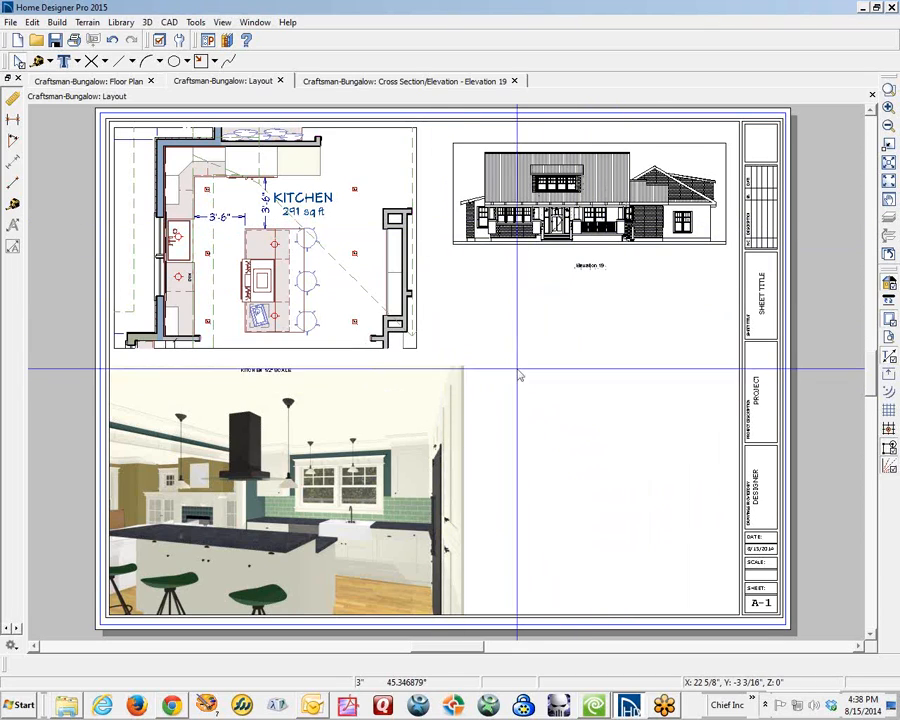
Step: Delete the kitchen image, the kitchen plan and the elevation from the layout page
left_click(405, 362)
key("Delete")
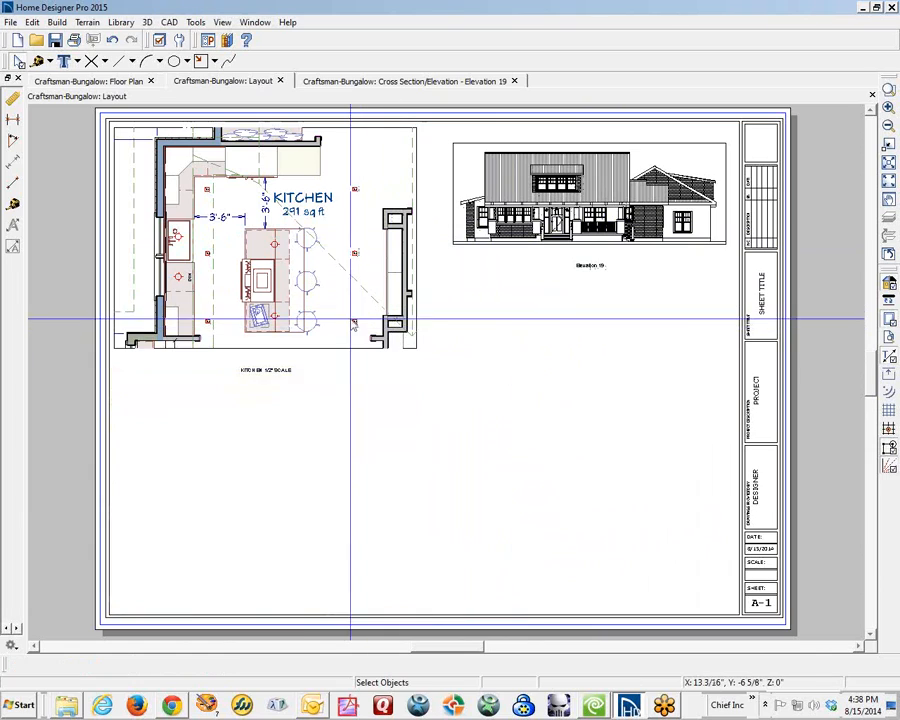
left_click(343, 311)
key("Delete")
left_click(555, 222)
key("Delete")
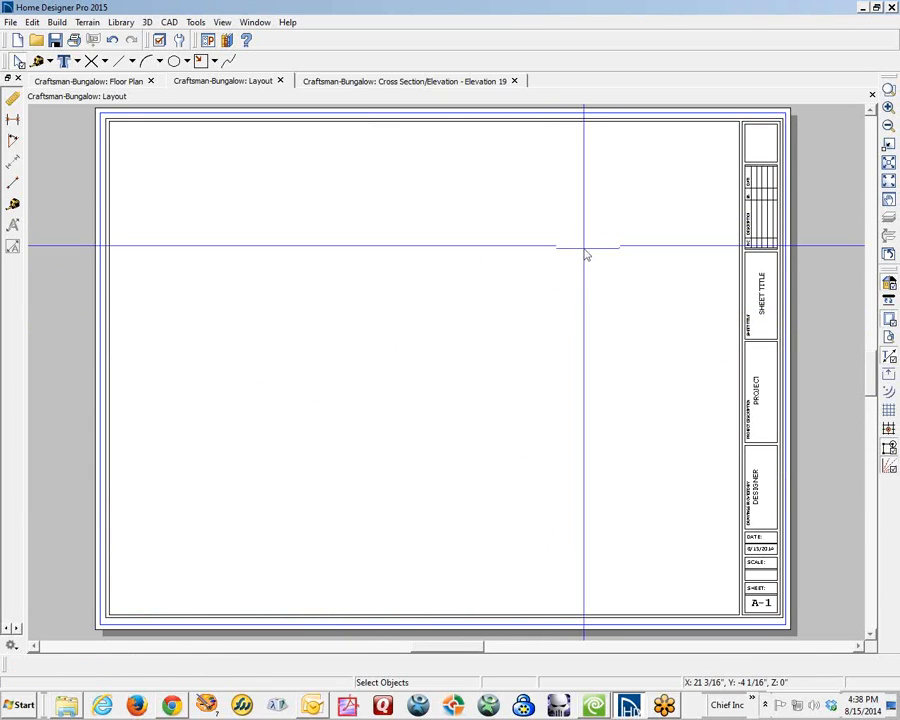
Step: Send the front elevation to the layout as Current Screen at a scale of 1/8 in = 1 ft
key("ctrl+Tab")
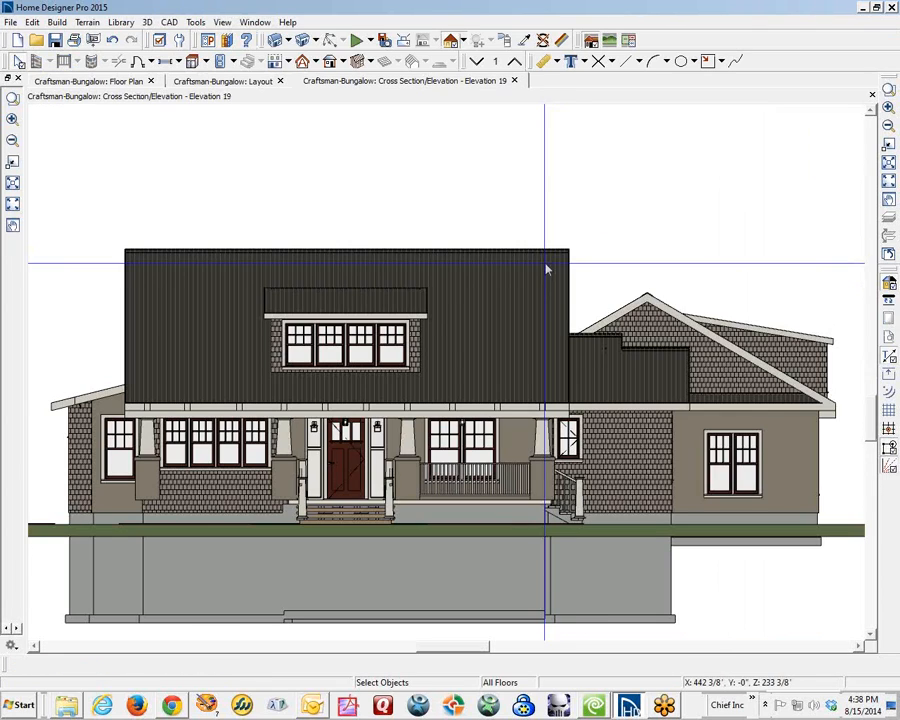
left_click(10, 22)
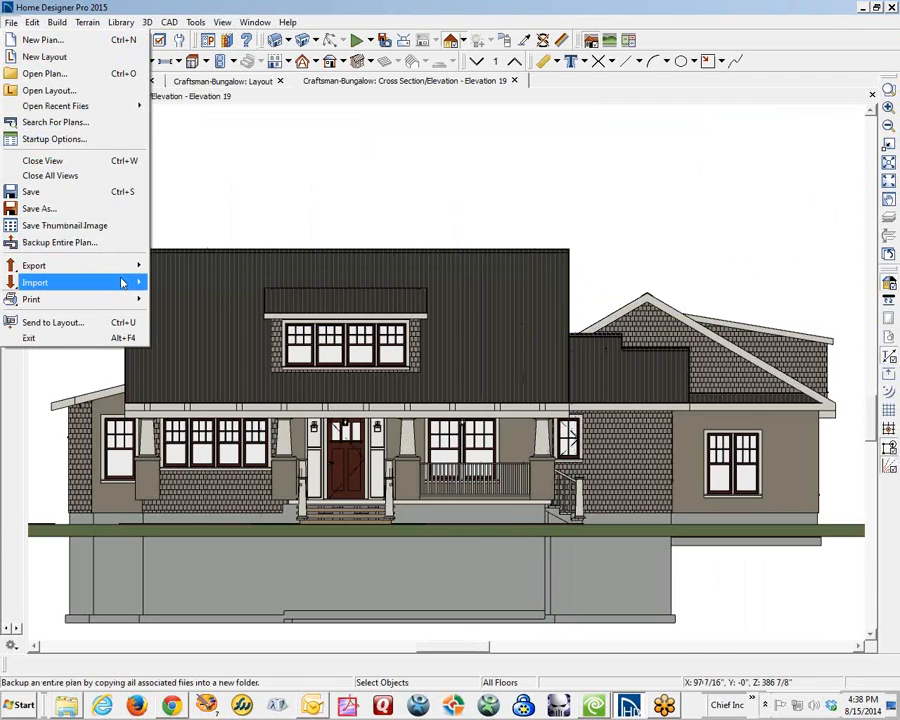
left_click(112, 320)
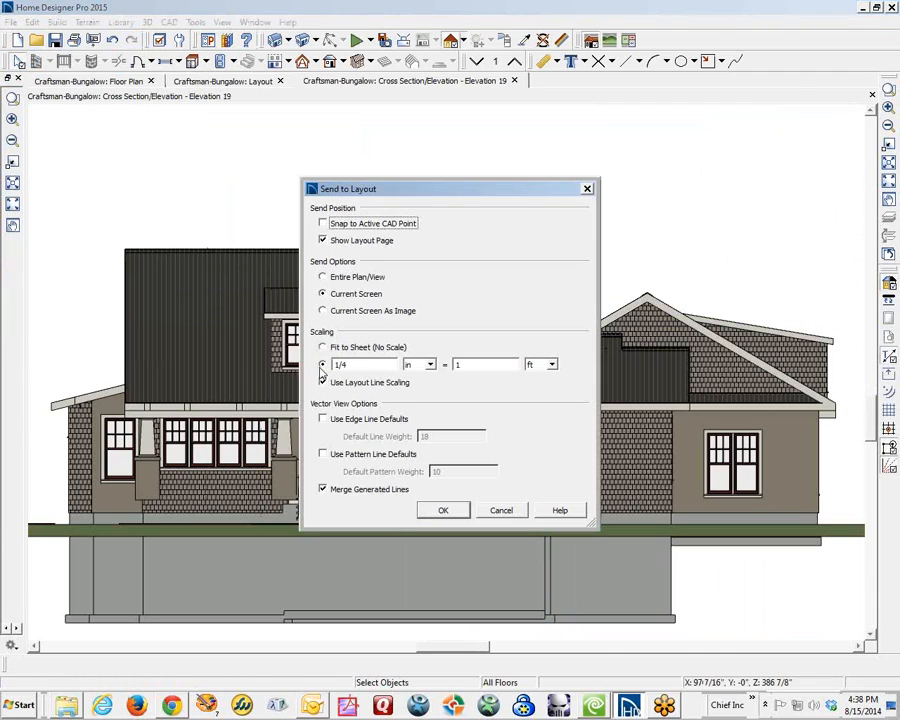
left_click(357, 363)
key("BackSpace")
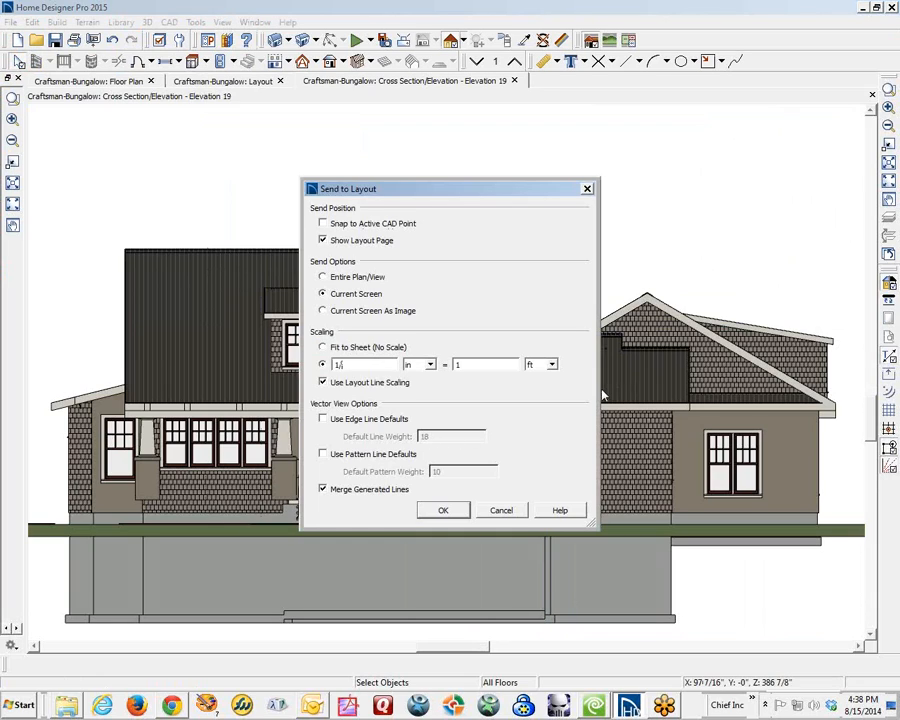
type("8")
left_click(460, 513)
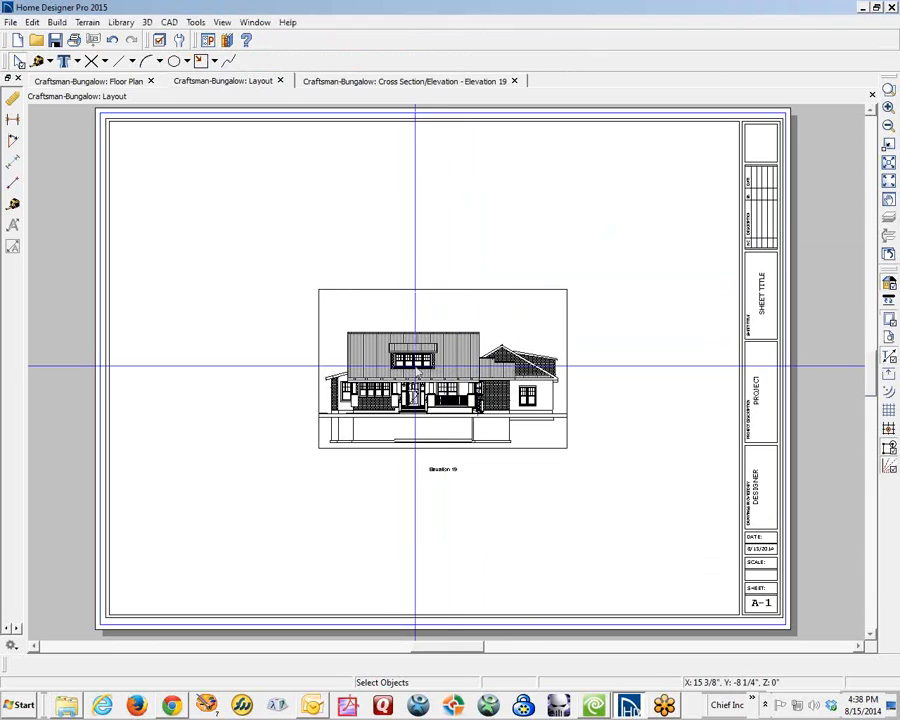
Step: Crop the foundation and the empty area above the roof off the 1/8 in scale elevation, leaving a box about 4" tall
left_click(440, 367)
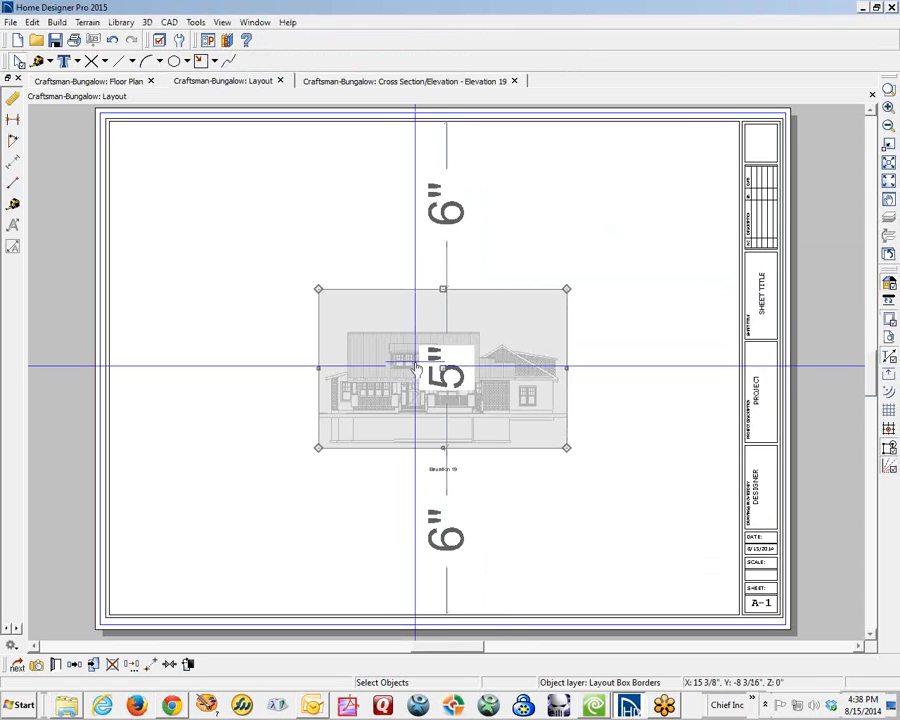
left_click_drag(446, 458, 440, 416)
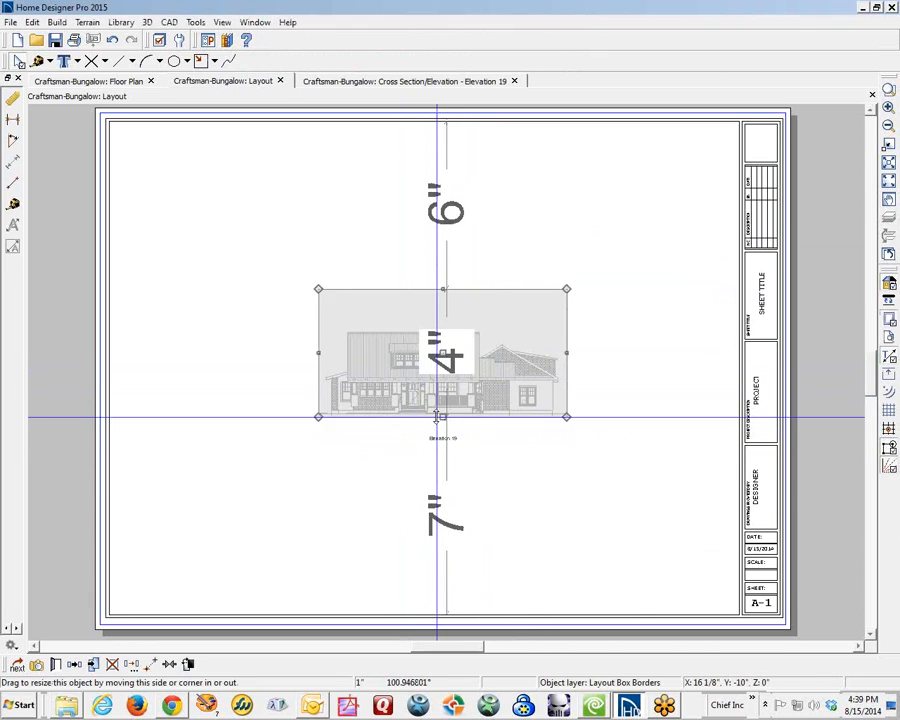
left_click_drag(443, 289, 443, 314)
left_click(642, 366)
Step: Delete the elevation from the layout page and send it again as Current Screen at a scale of 1/4 in = 1 ft
left_click(464, 350)
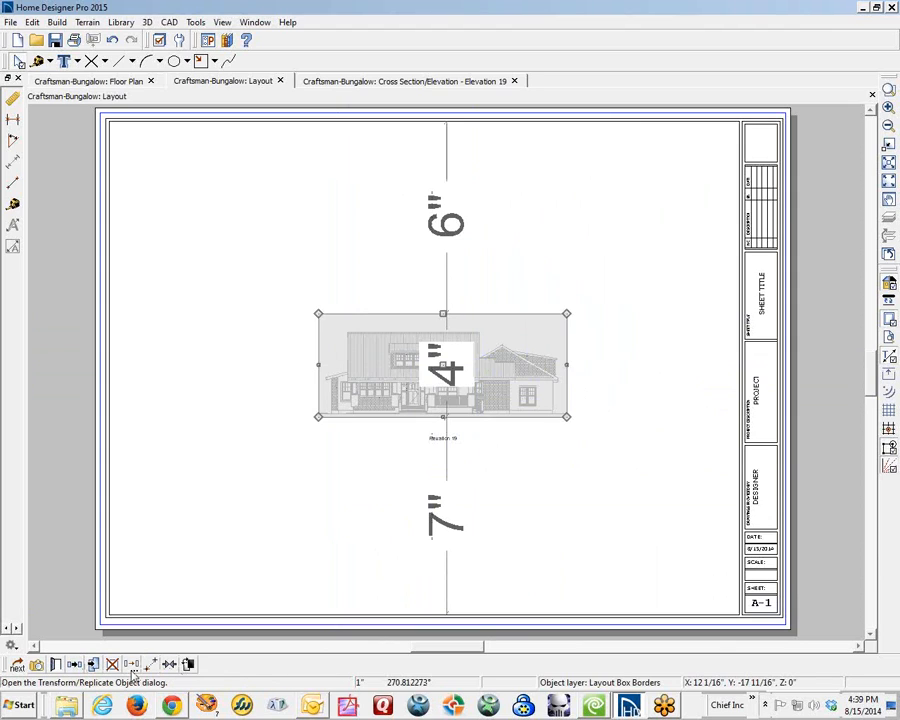
key("Delete")
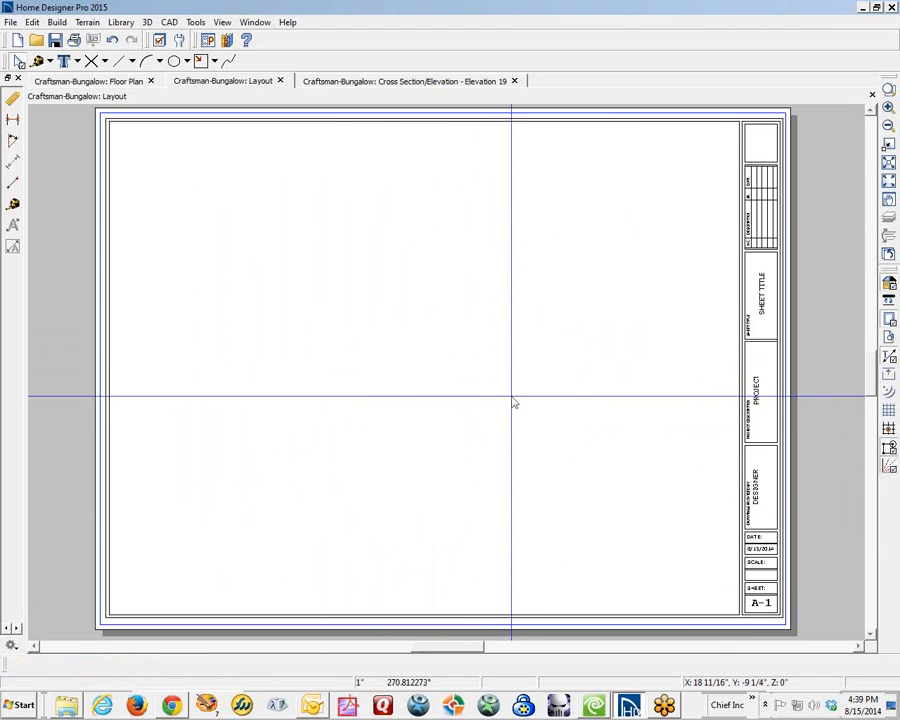
key("ctrl+Tab")
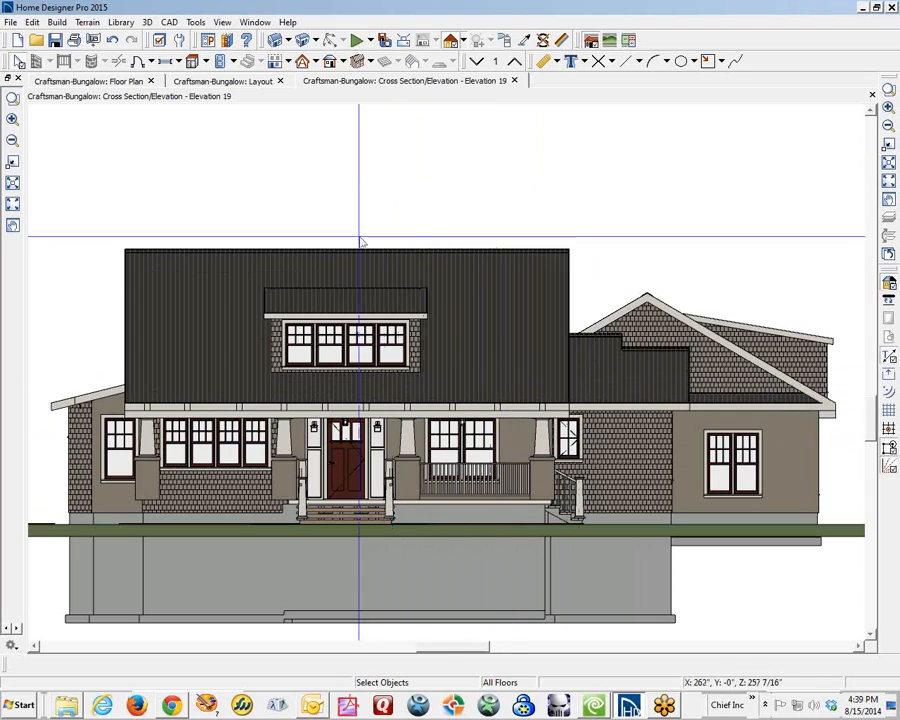
left_click(10, 22)
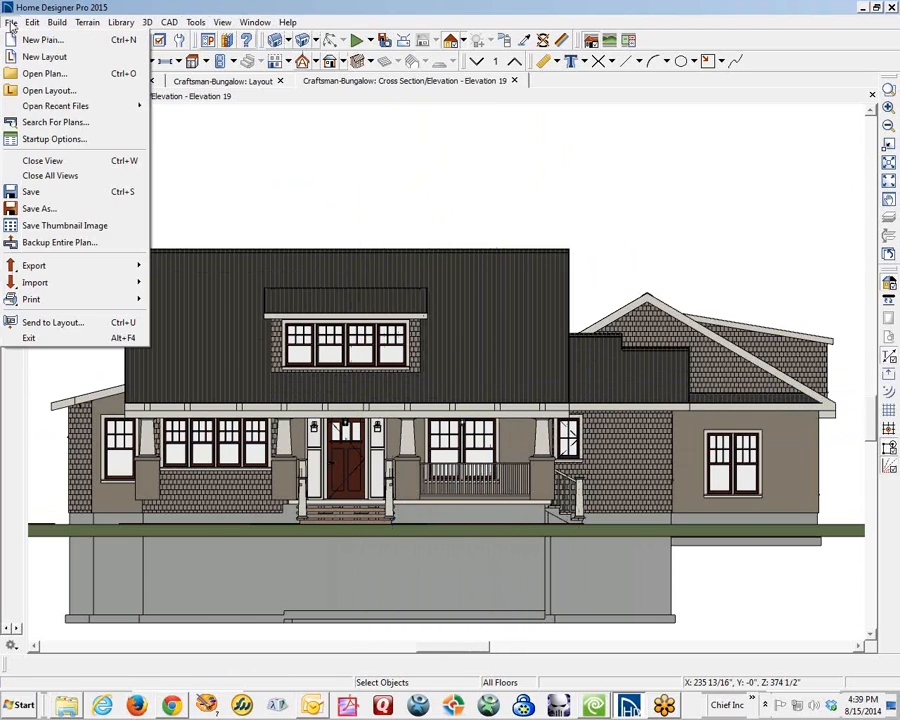
left_click(82, 321)
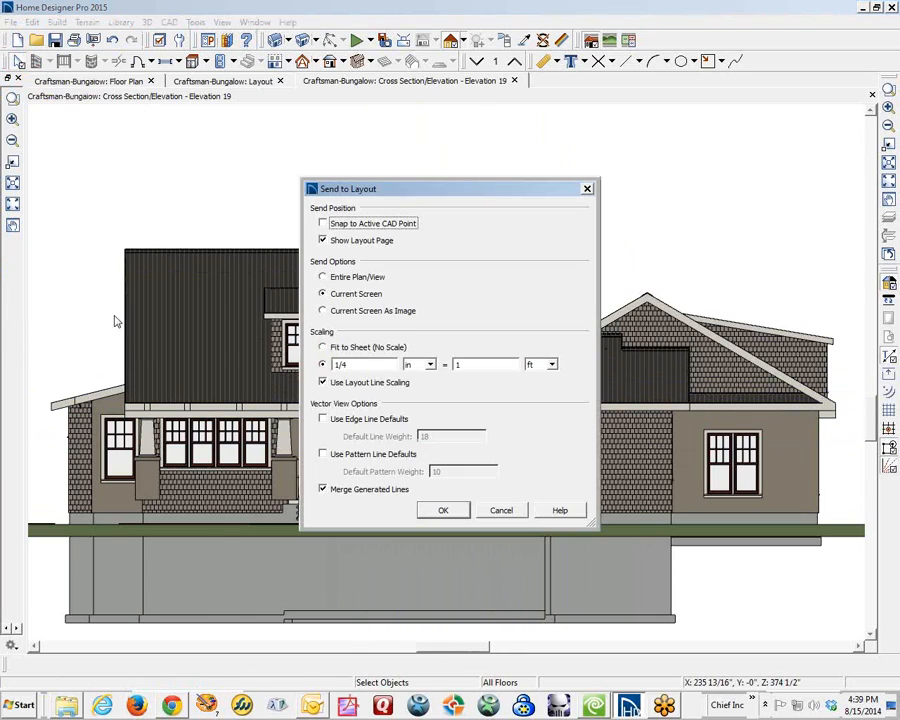
left_click(355, 366)
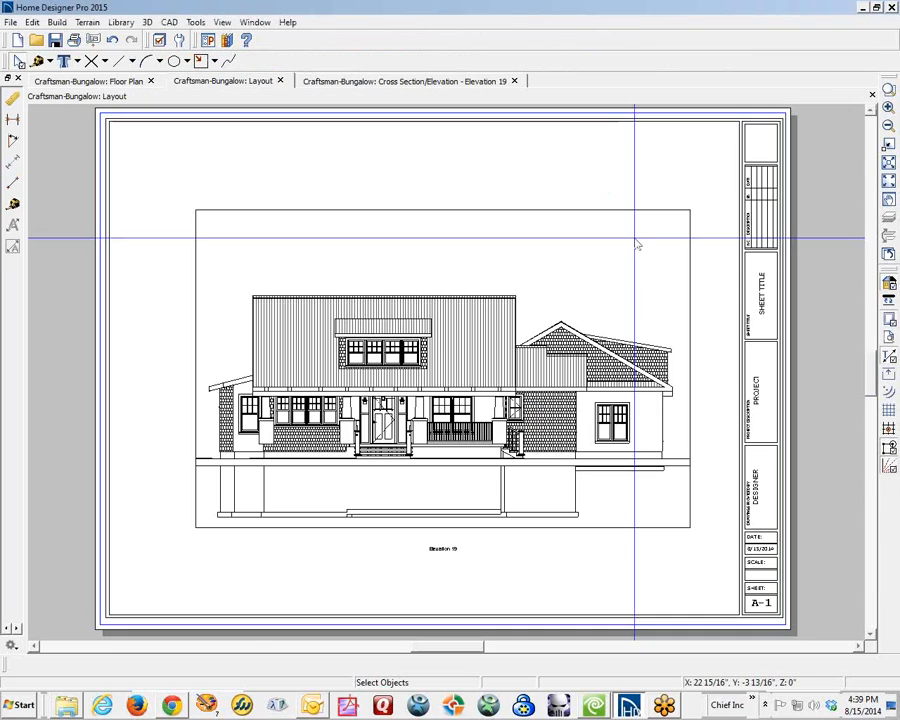
Step: Crop the elevation's lower and upper edges to about 7" tall and move the box to the upper part of the sheet
left_click(512, 462)
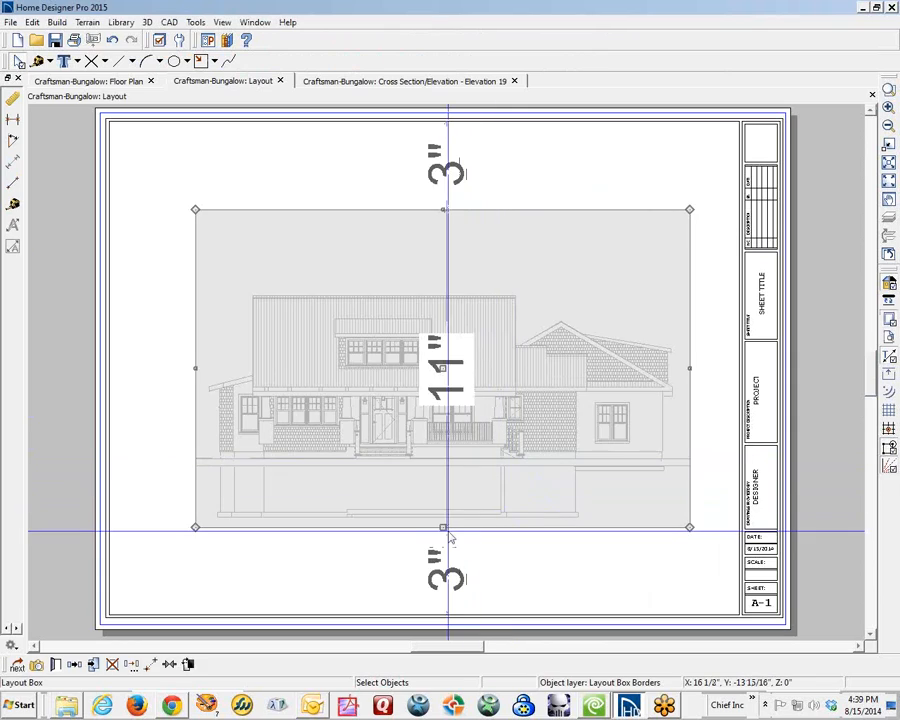
left_click_drag(444, 527, 438, 463)
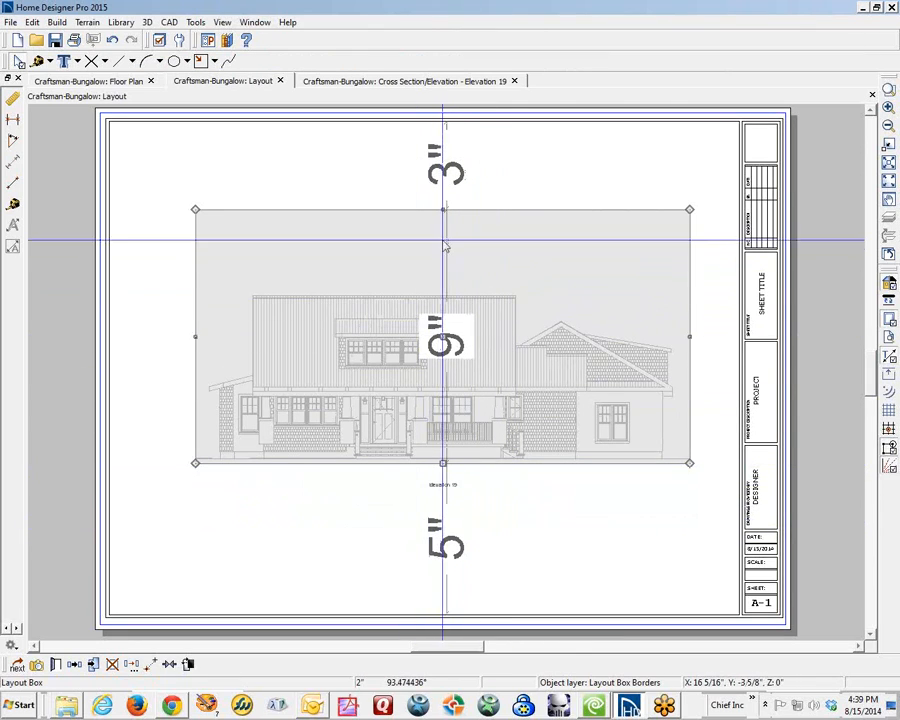
left_click_drag(442, 209, 441, 277)
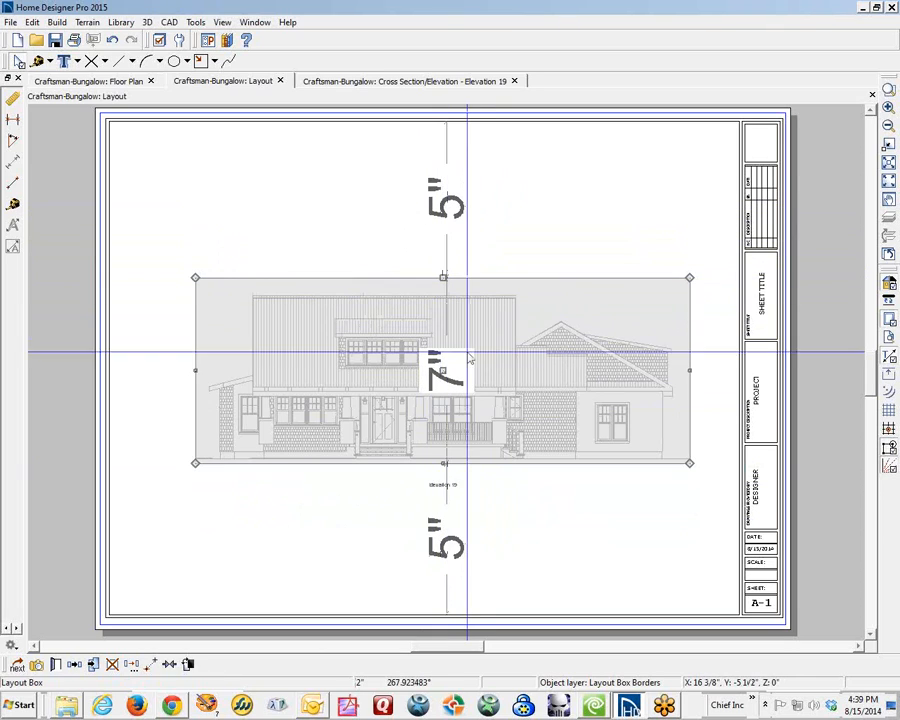
left_click_drag(443, 369, 424, 222)
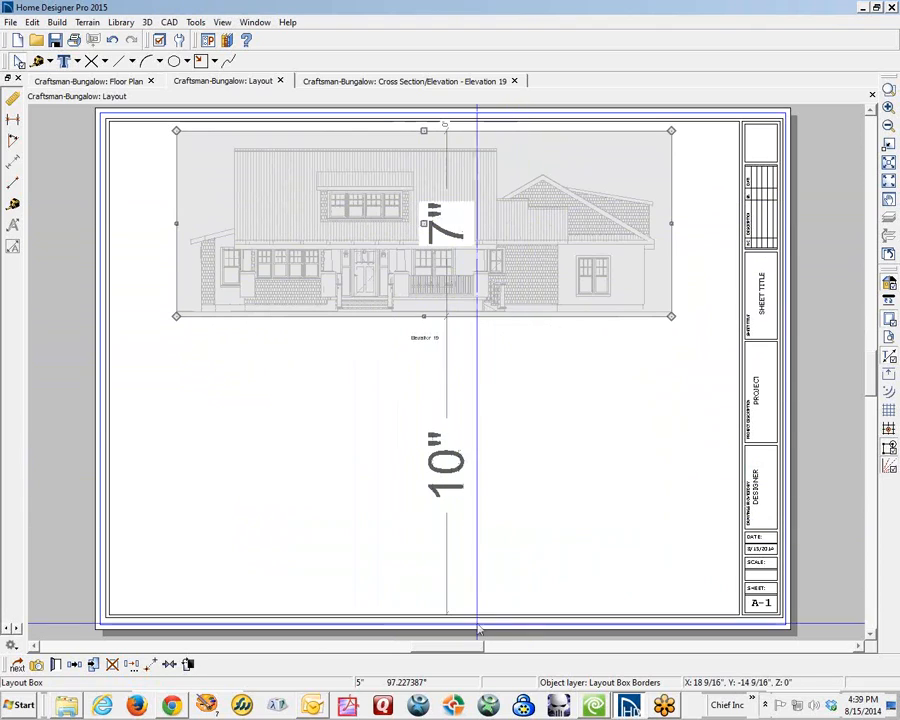
left_click(552, 512)
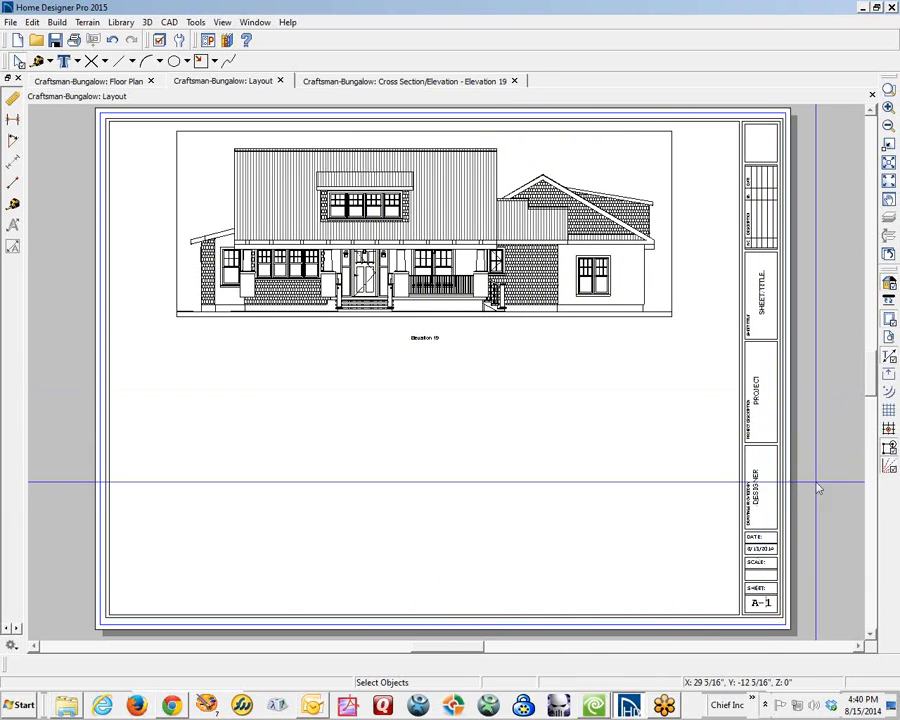
Step: Change the sheet number text in the title block to A-2 by replacing the page macro with 2
left_click(762, 603)
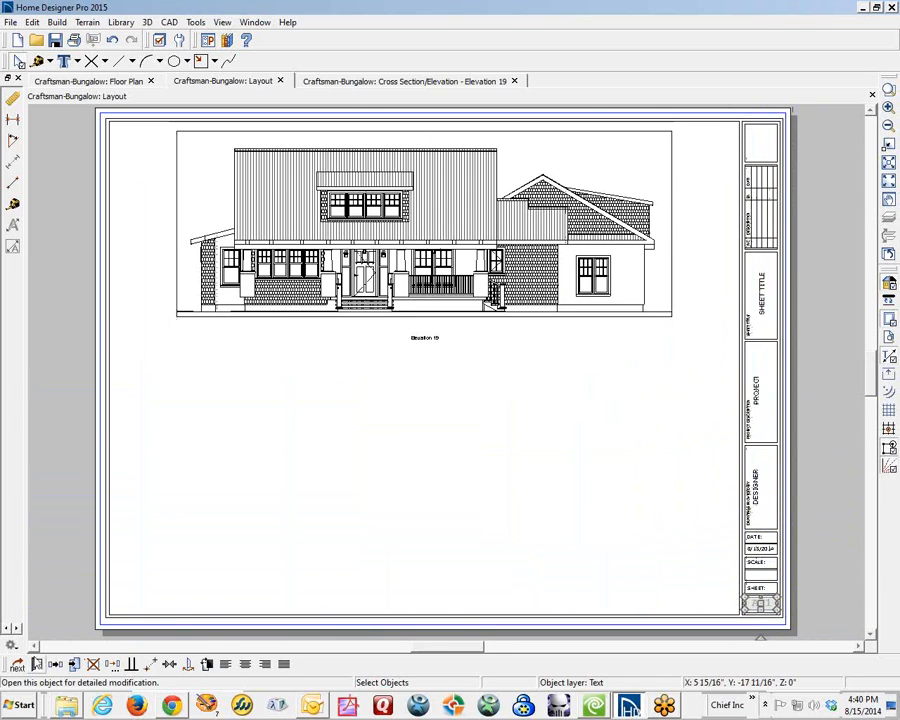
left_click(17, 663)
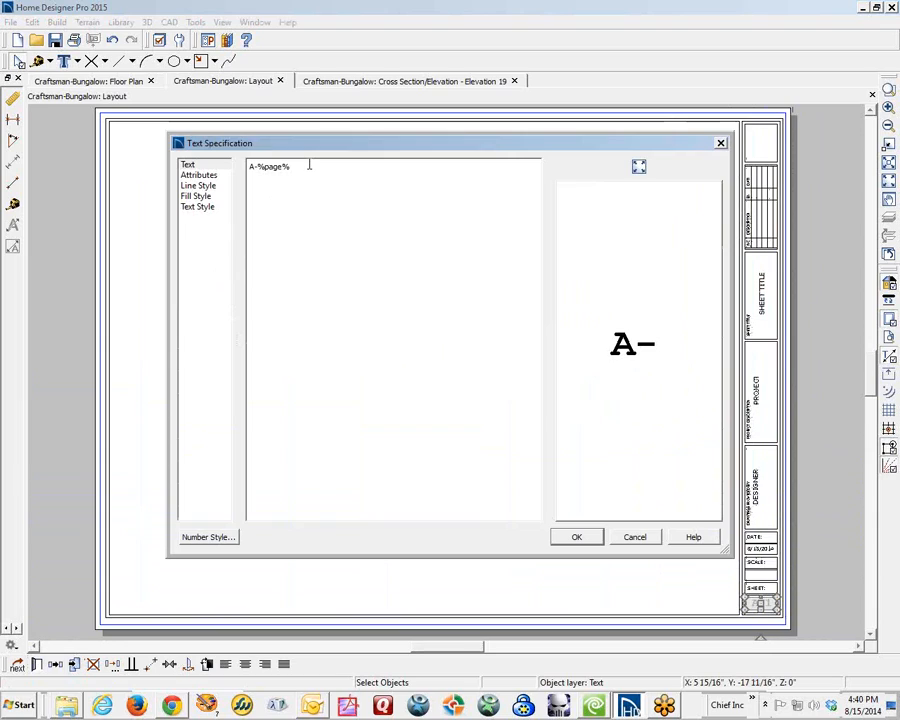
left_click_drag(296, 169, 259, 166)
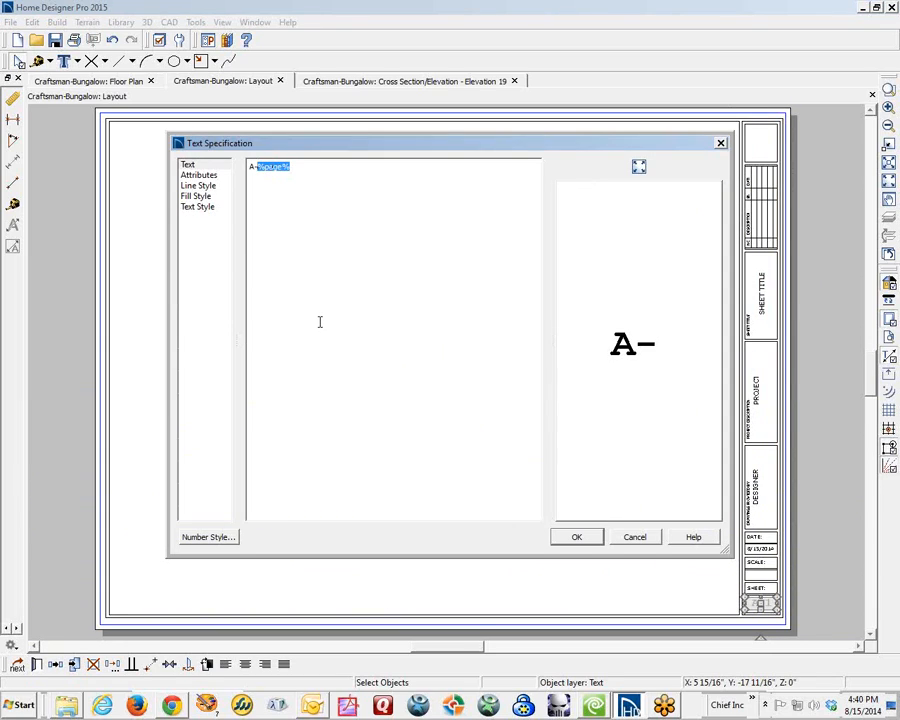
type("2")
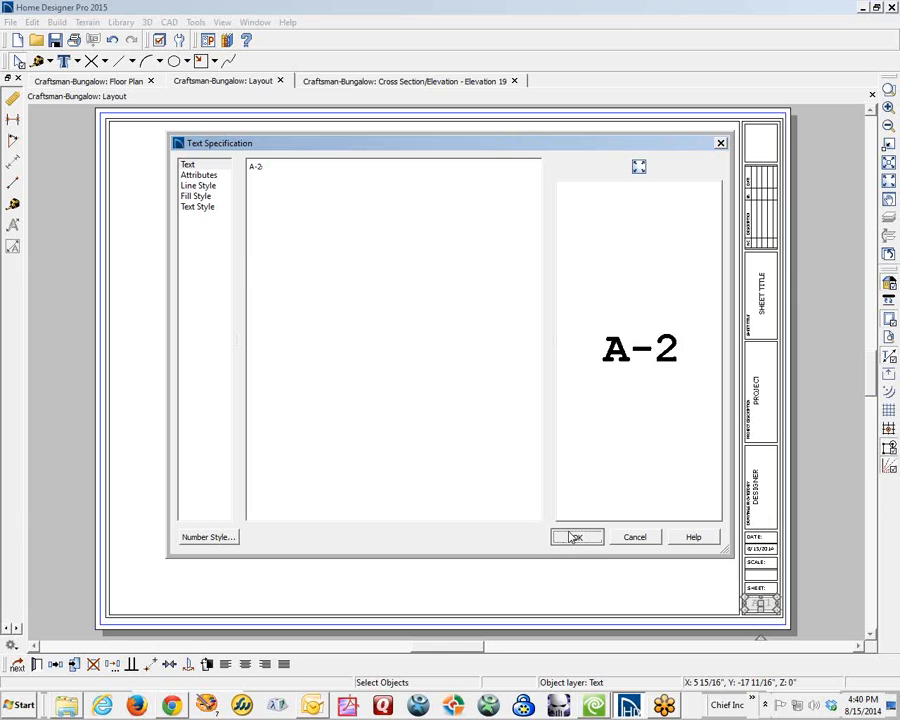
left_click(574, 536)
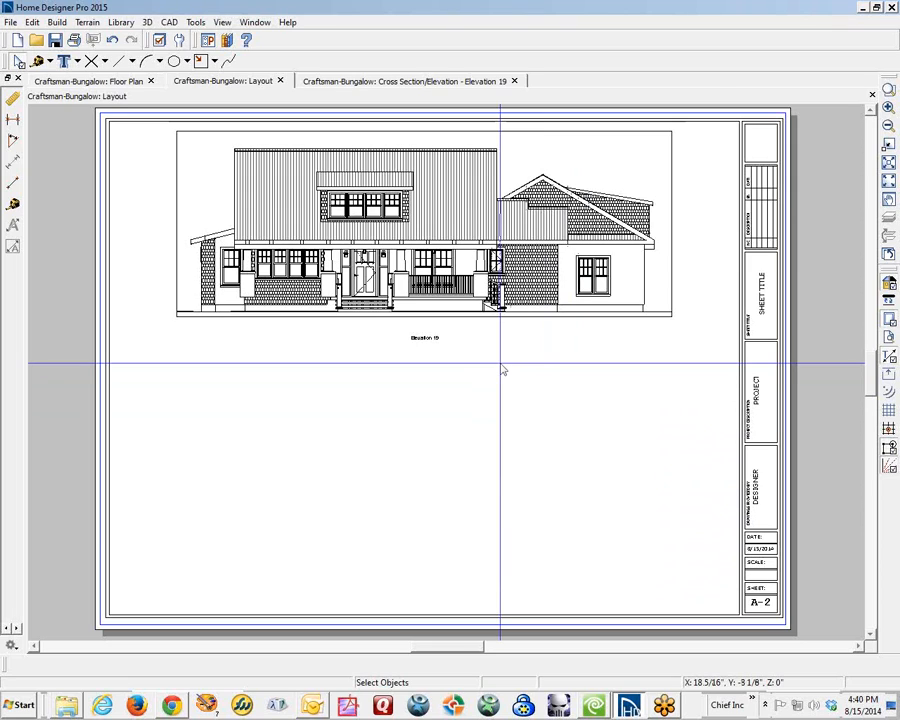
Step: Open the elevation view linked to the layout box, close it, and return to the layout page
double_click(358, 320)
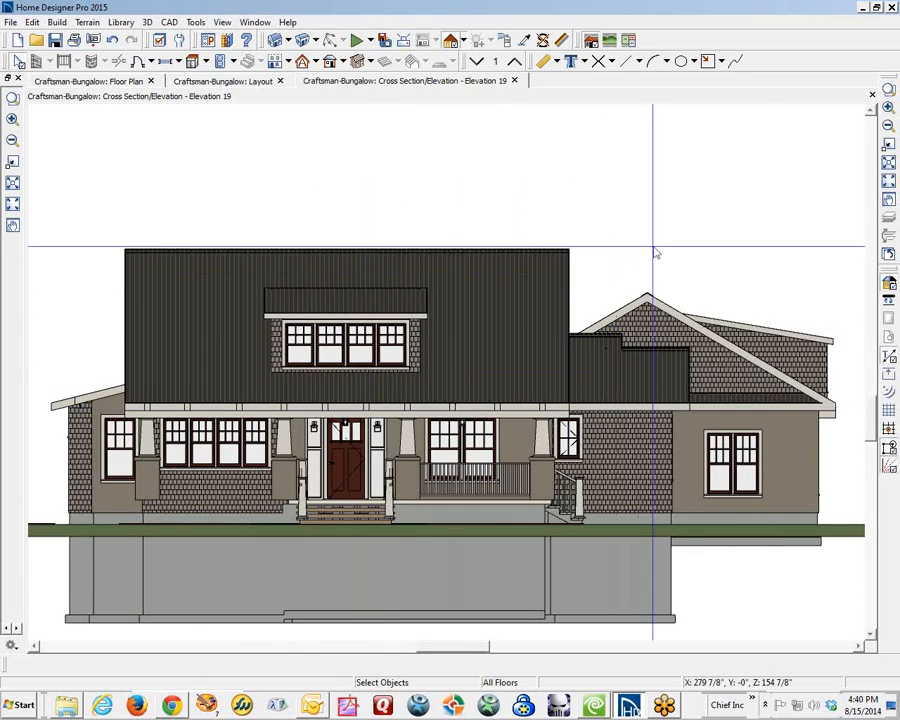
left_click(872, 95)
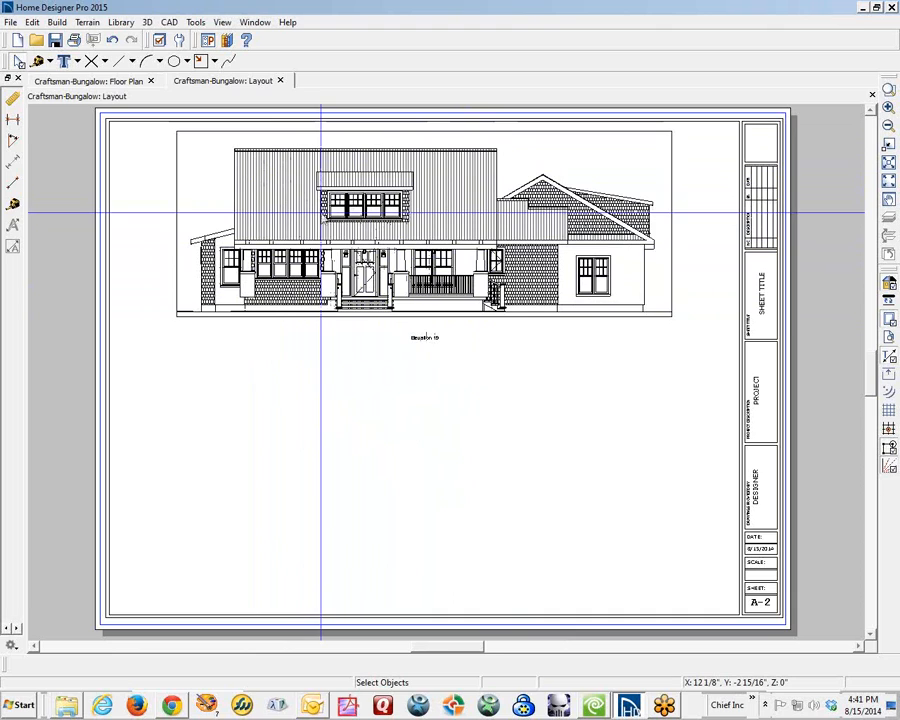
key("ctrl+Tab")
key("ctrl+Tab")
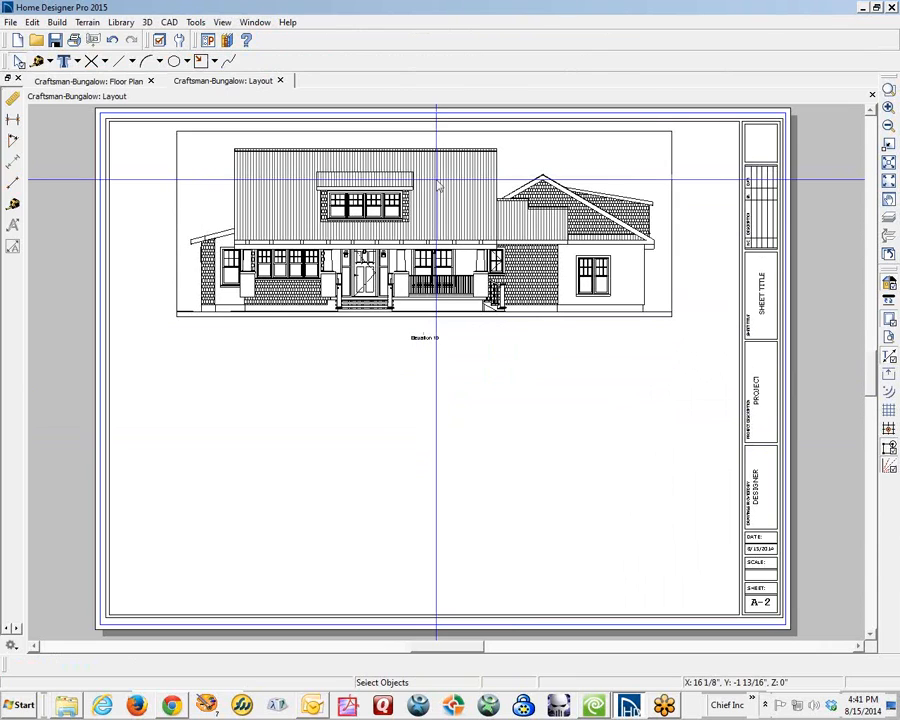
Step: Reopen the elevation from its layout box and move the two paired windows on the right wing's wall apart
double_click(436, 180)
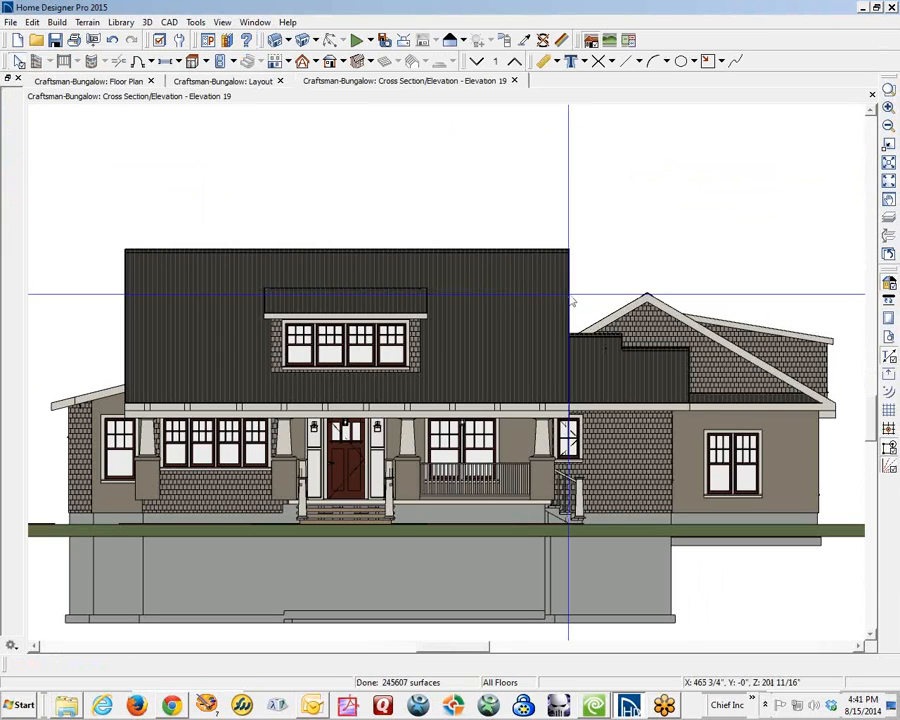
left_click(720, 478)
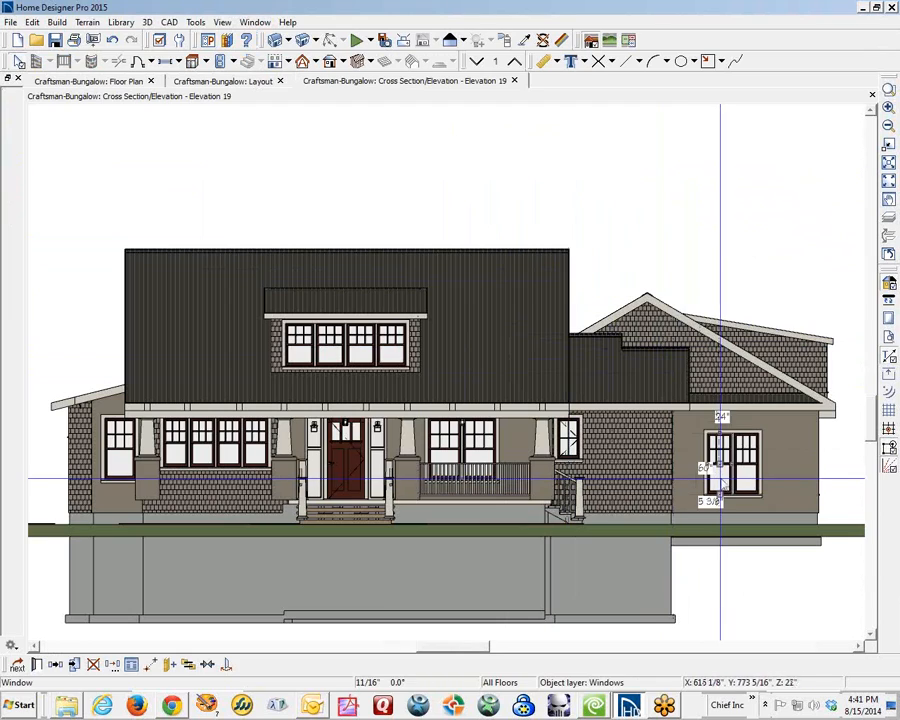
left_click_drag(719, 464, 771, 467)
left_click(752, 465)
Step: Compare the layout page with the edited elevation, and close the elevation view without updating the layout
key("ctrl+Tab")
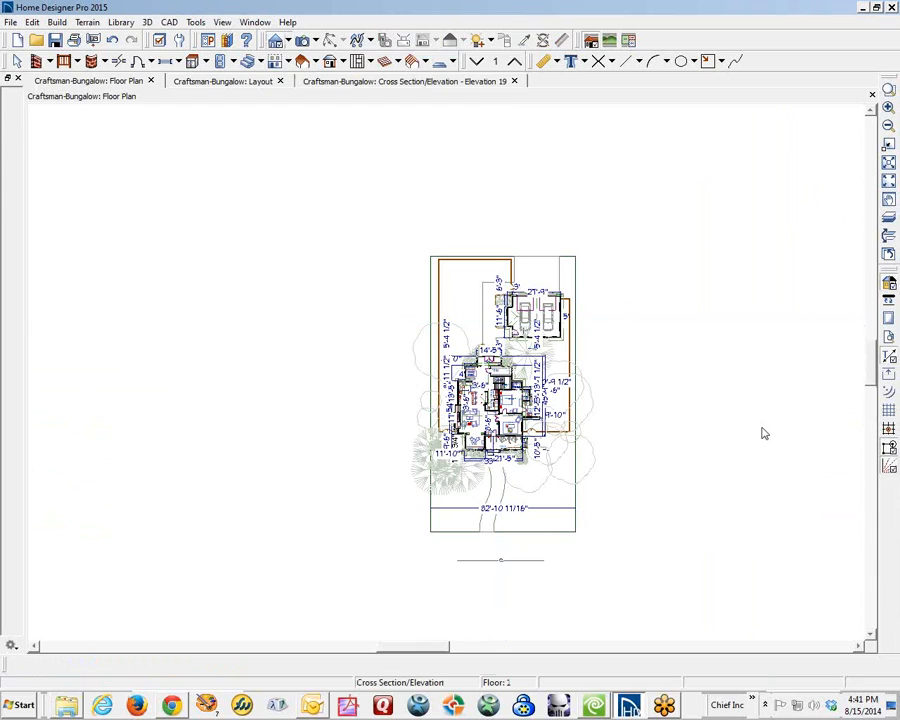
key("ctrl+Tab")
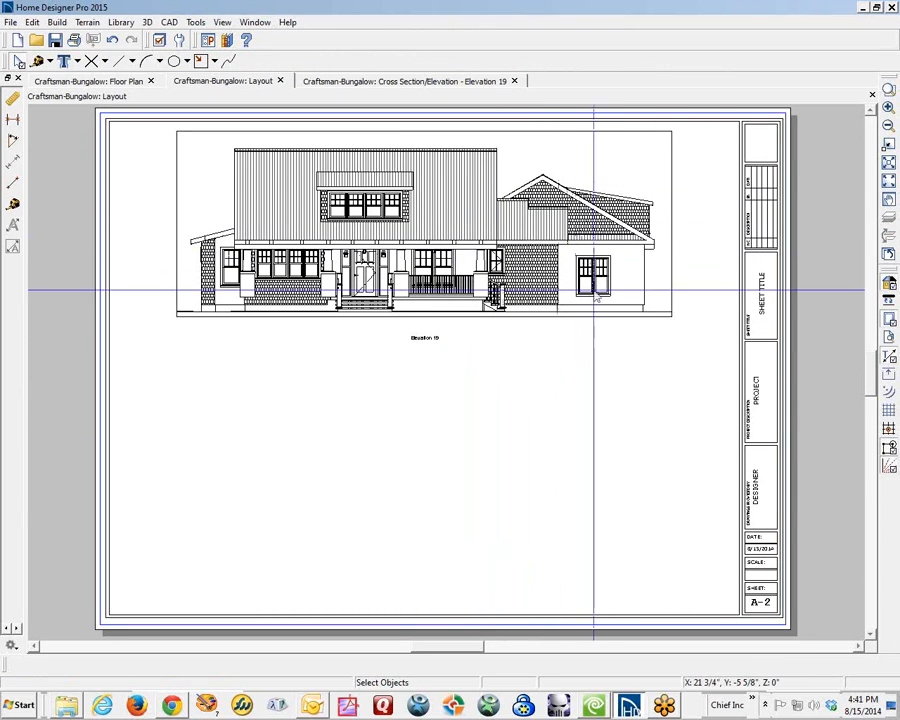
key("ctrl+Tab")
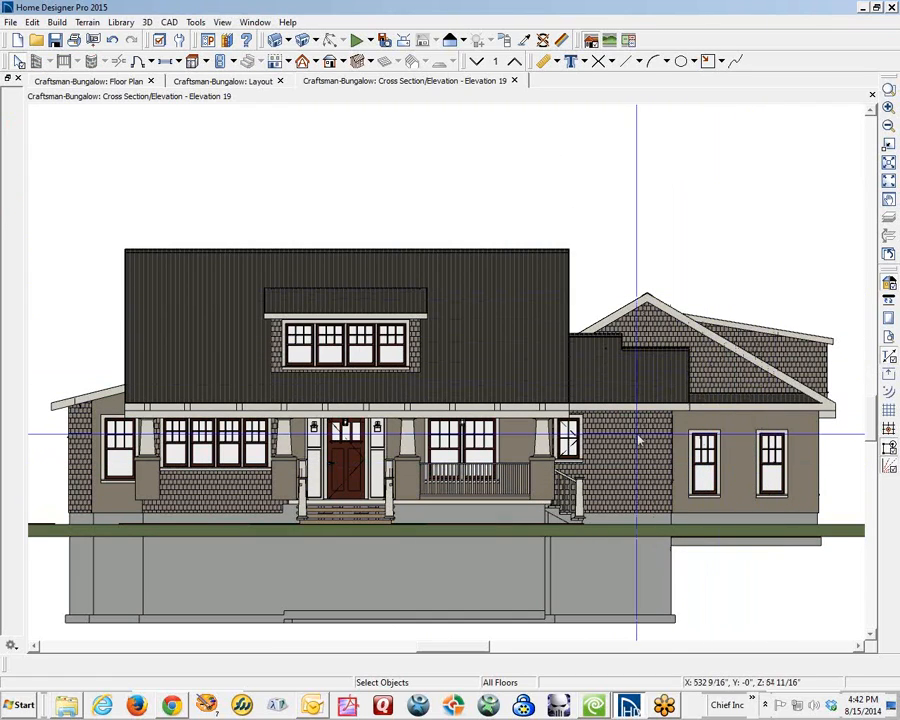
left_click(872, 96)
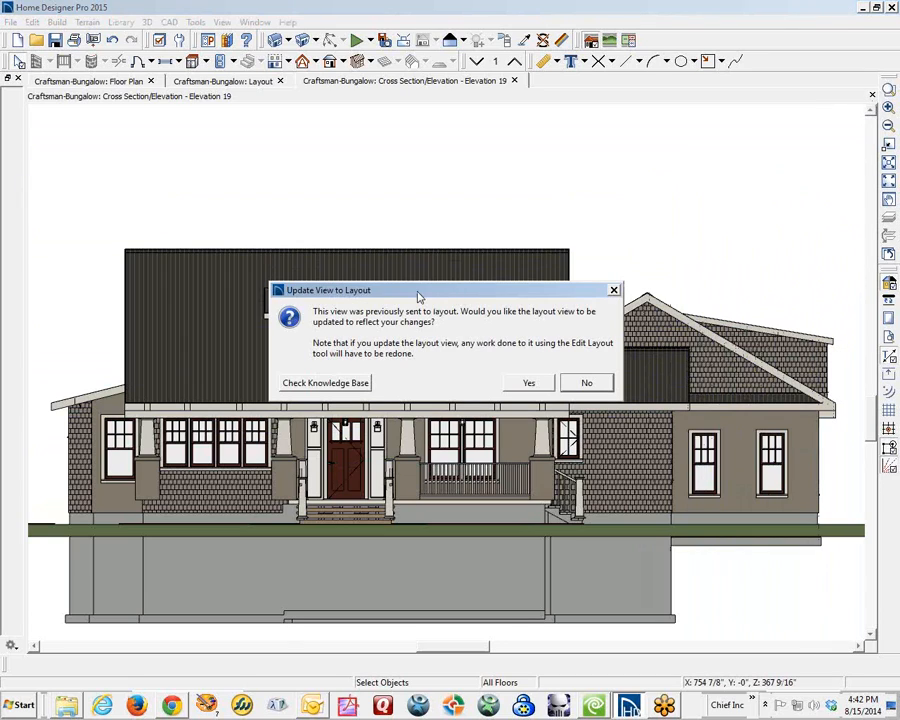
left_click_drag(419, 296, 535, 237)
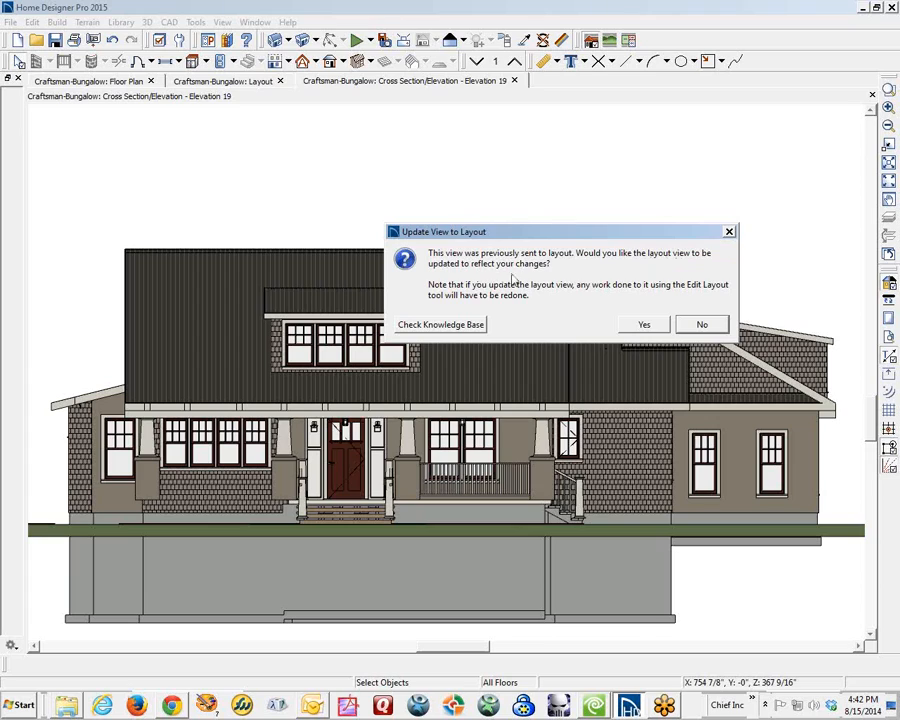
left_click(704, 325)
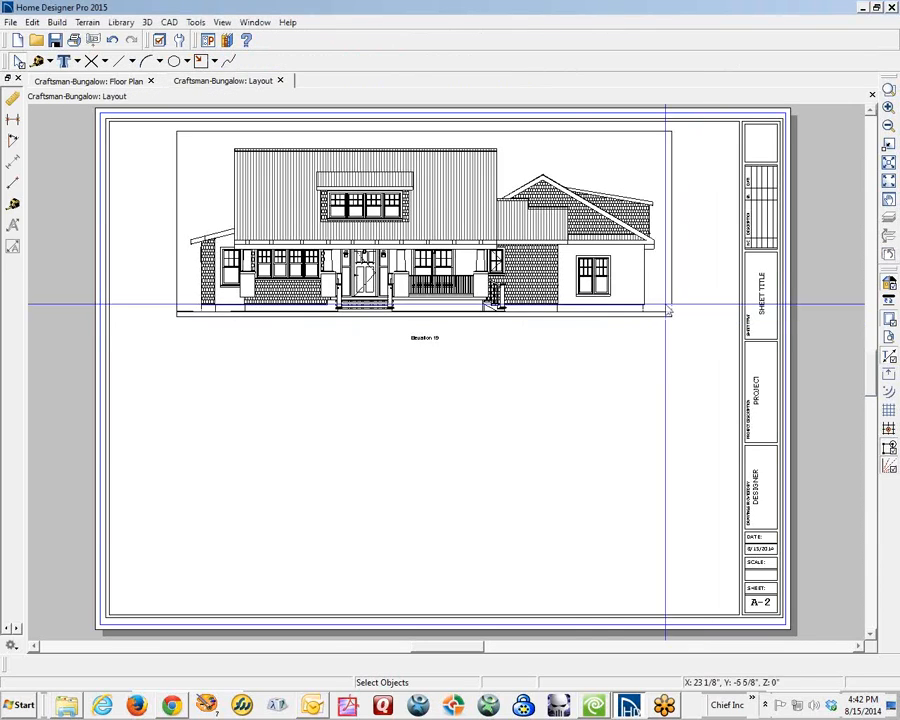
Step: Reopen the elevation from its layout box and close it, accepting the update of the layout view
double_click(604, 274)
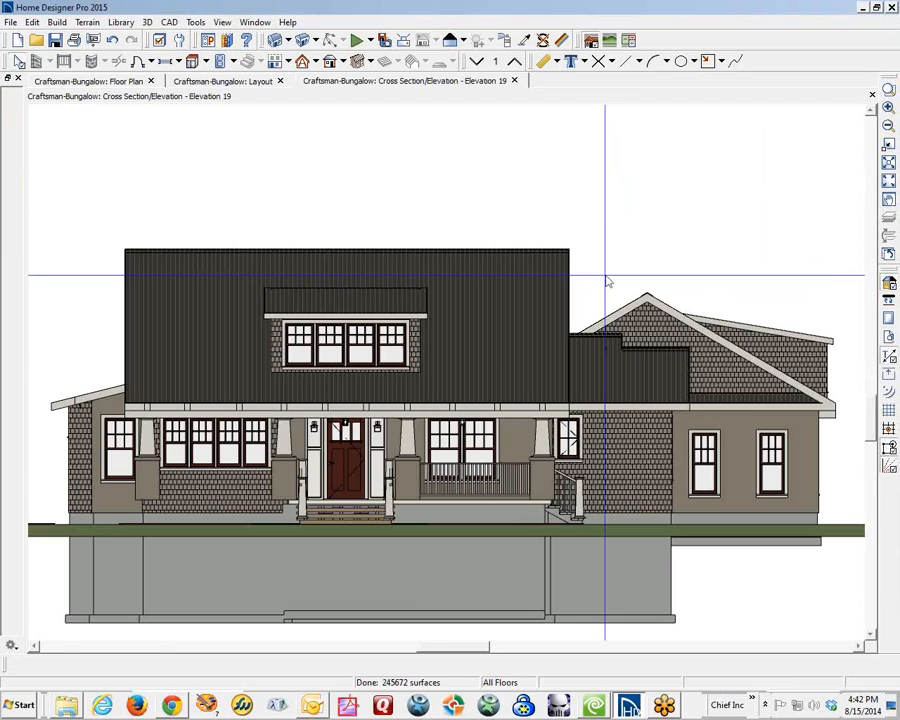
left_click(871, 97)
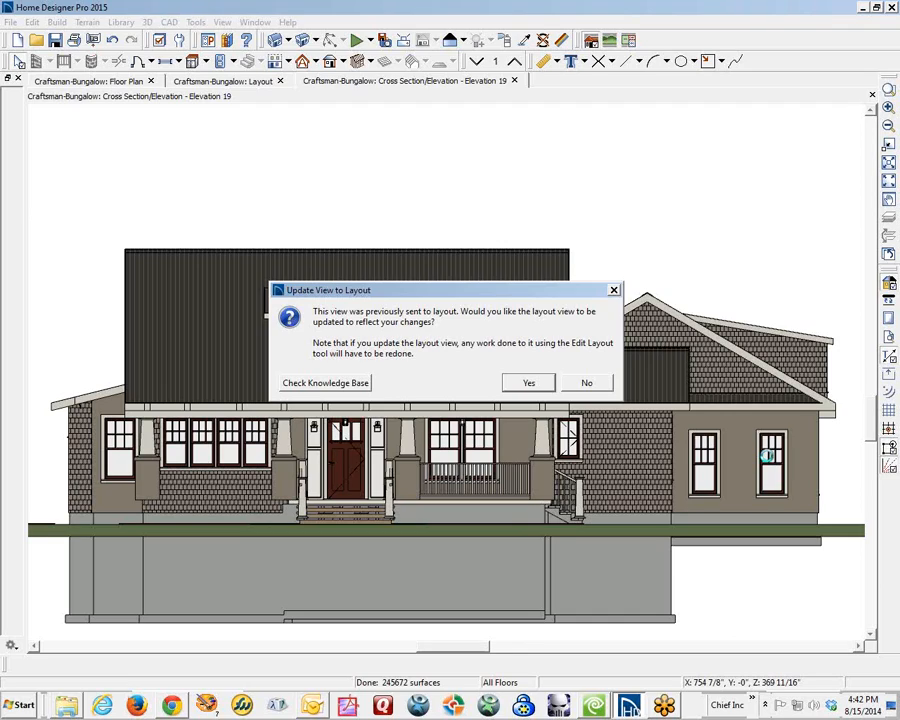
key("Return")
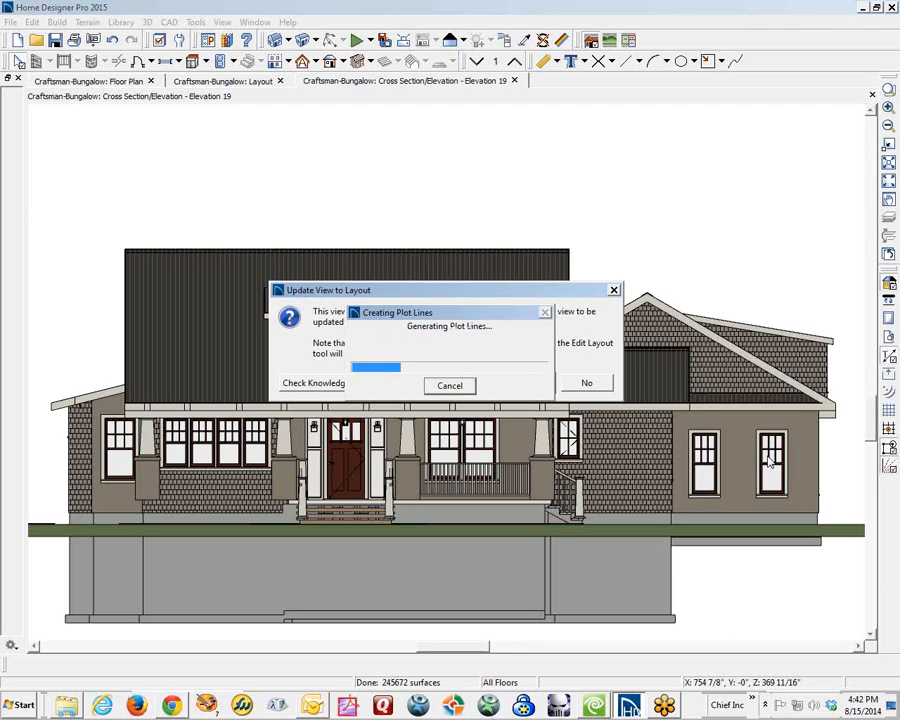